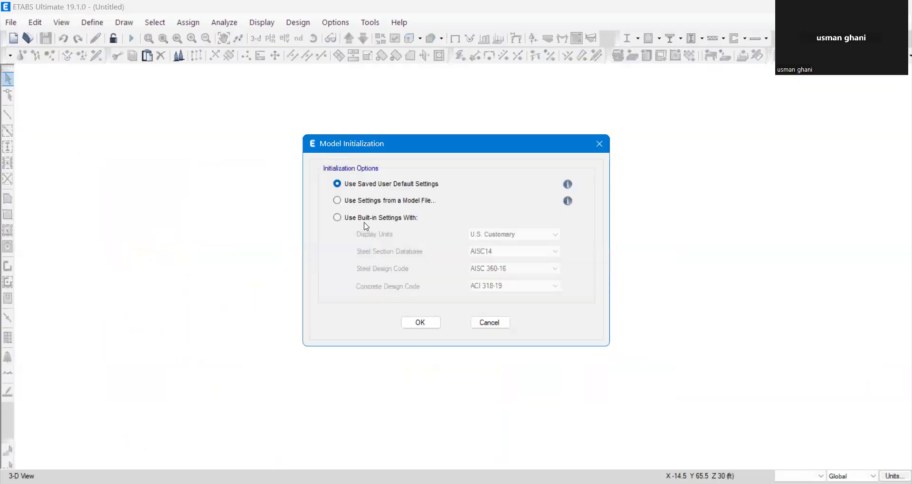
- Initialize the model with the built-in U.S. Customary settings and open the grid data for custom grid spacing
click(366, 218)
click(422, 325)
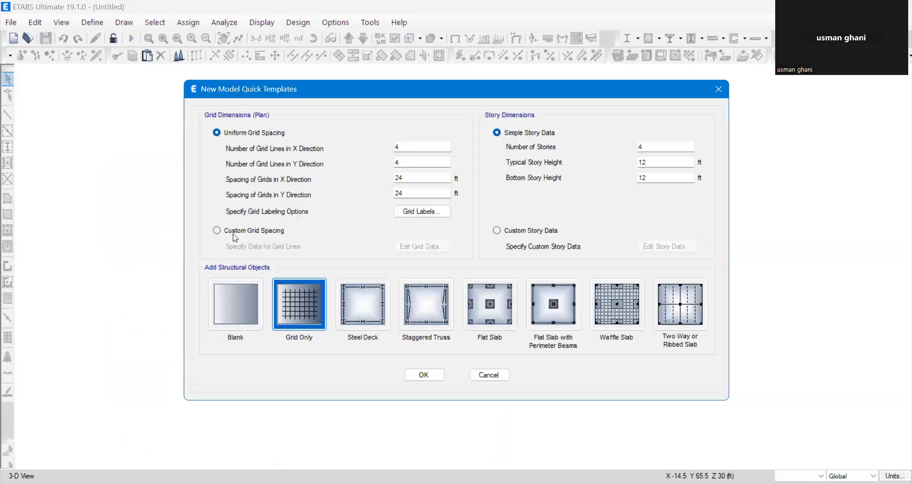
click(231, 232)
click(413, 249)
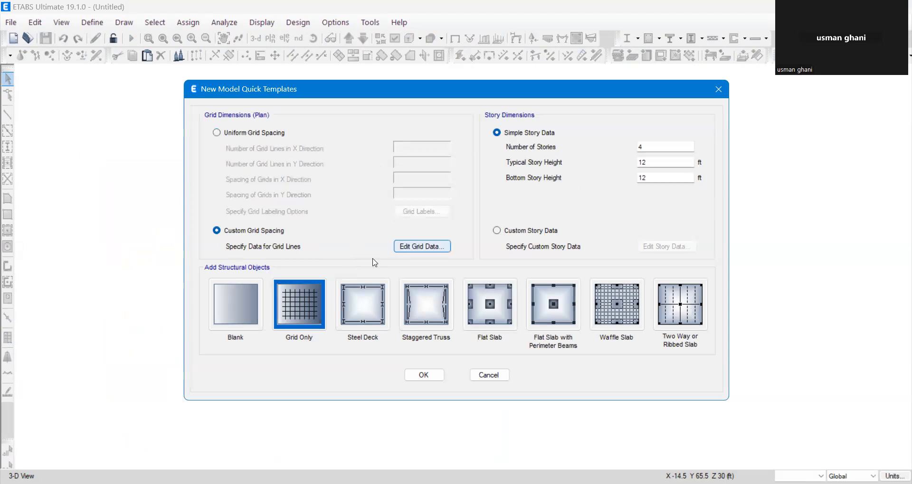
- Set the X grid spacings to 5.75 ft for A, 9.9 ft for B and 5.75 ft for C
click(256, 275)
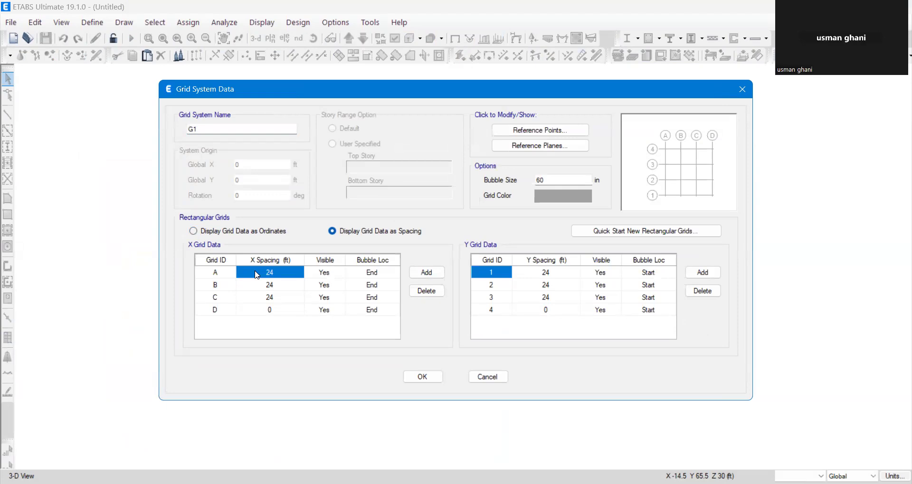
text(5.7)
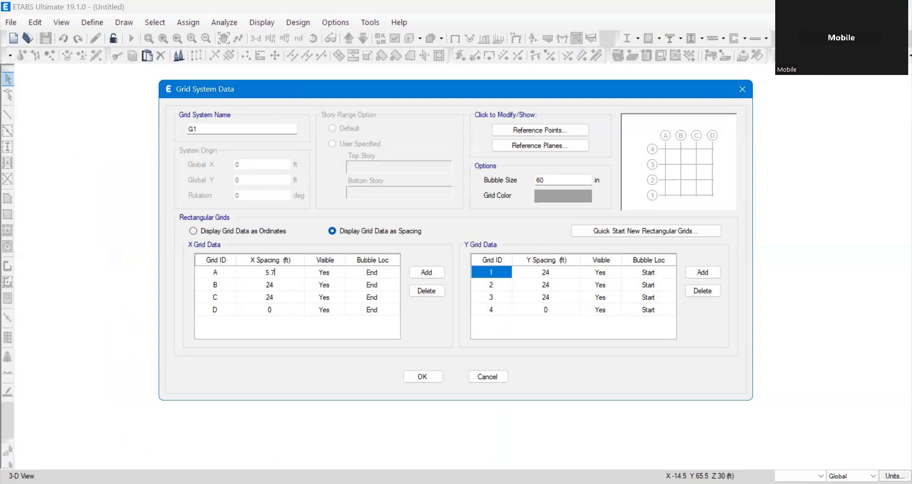
text(5)
click(269, 284)
text(9.9)
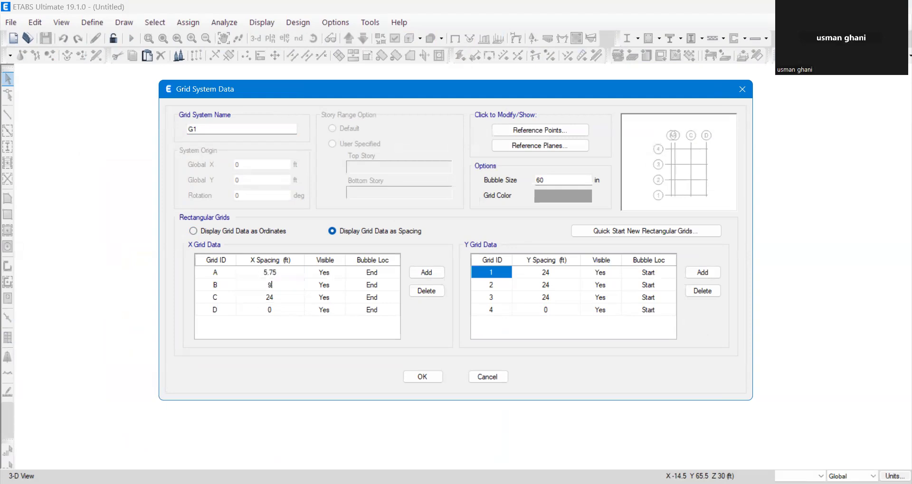
click(280, 300)
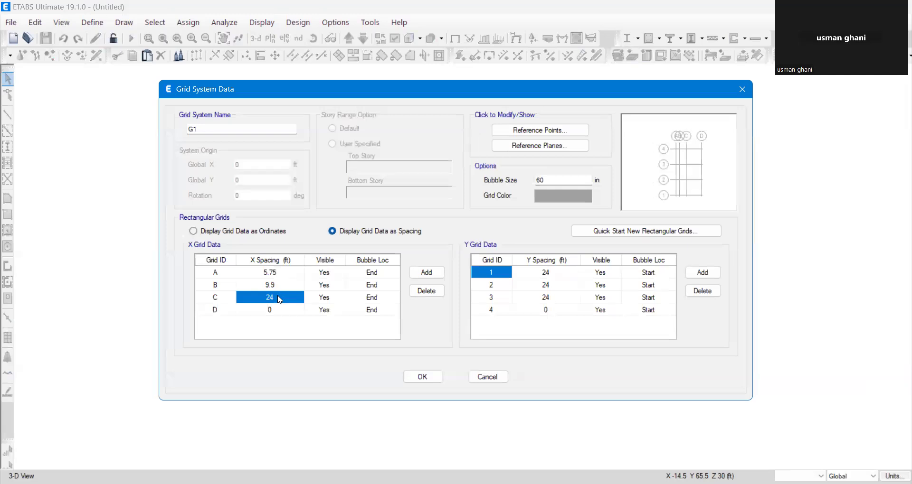
text(5.7)
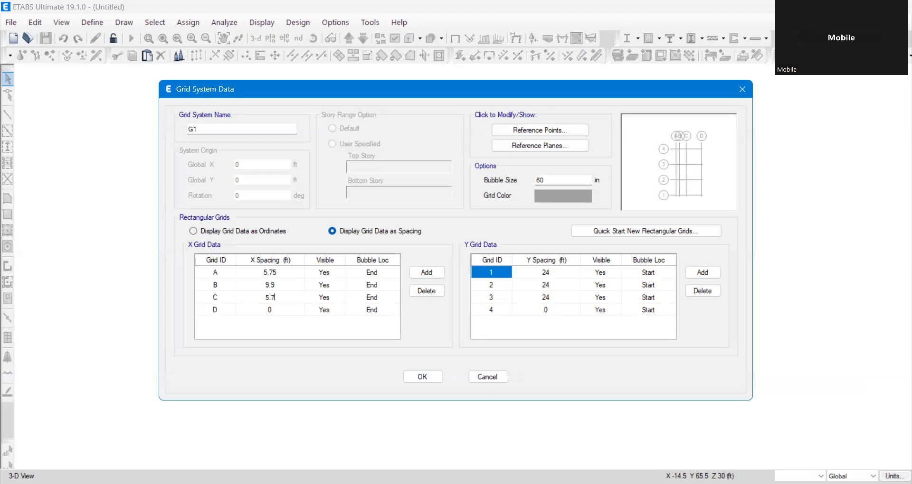
text(5)
- Add a fifth X grid line after D and set grid D's spacing to 2.9 ft
click(242, 311)
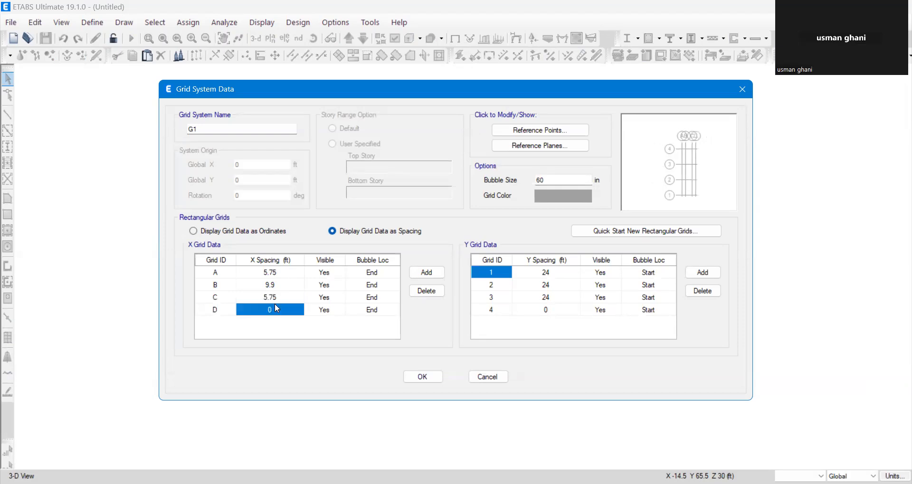
click(418, 273)
click(268, 304)
click(272, 311)
text(2.9)
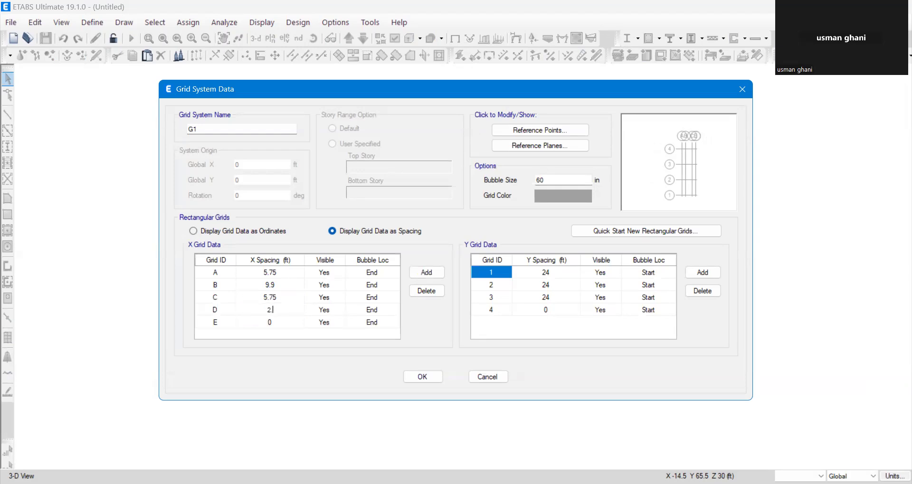
- Add another X grid line after E and set grid E's spacing to 1.5 ft
click(295, 323)
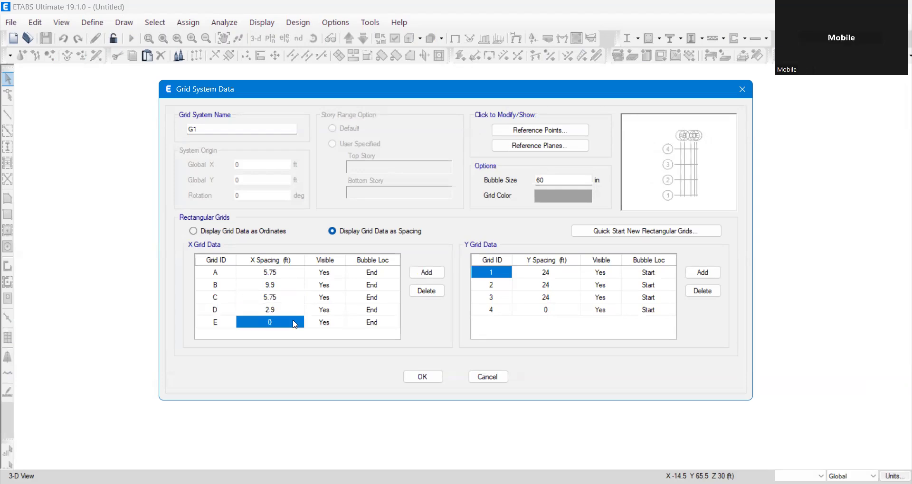
click(426, 274)
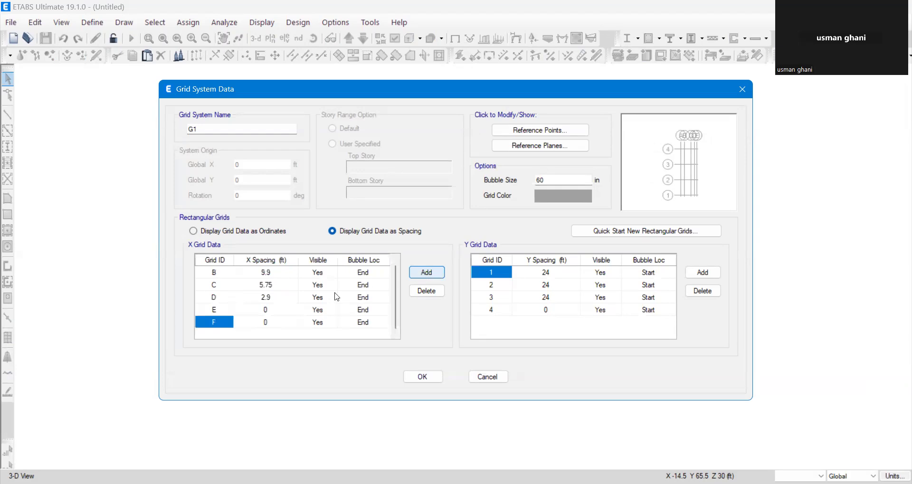
click(266, 311)
key(BackSpace)
text(1)
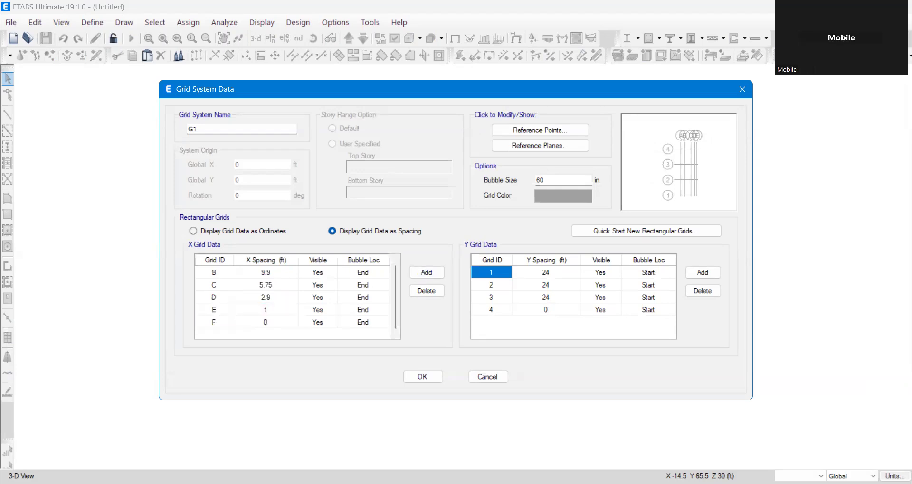
text(.5)
- Add an X grid line after F and set grid F's spacing to 8 ft
click(266, 322)
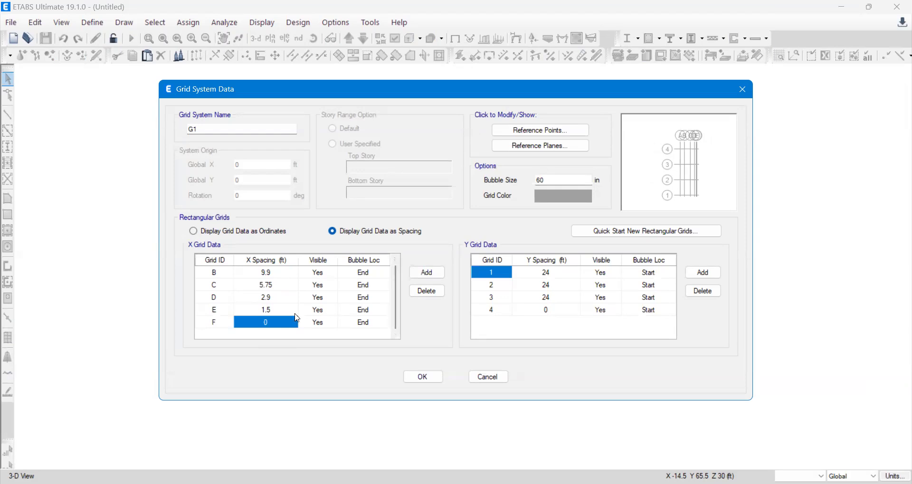
click(426, 273)
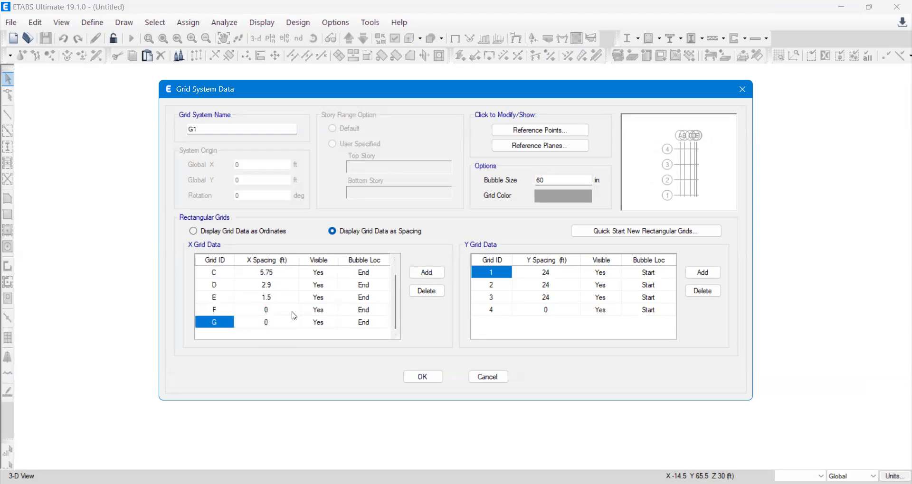
click(286, 310)
text(8)
- Add an X grid line after G and set grid G's spacing to 5 ft
click(276, 323)
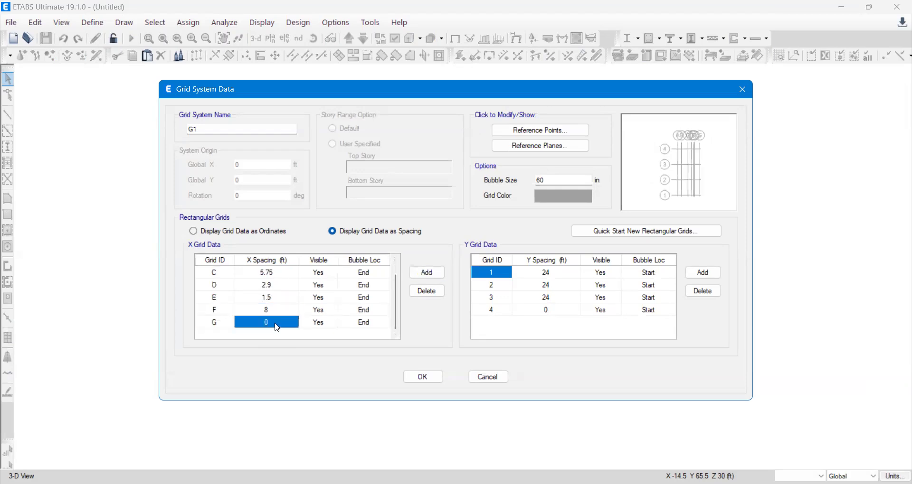
click(426, 273)
click(295, 312)
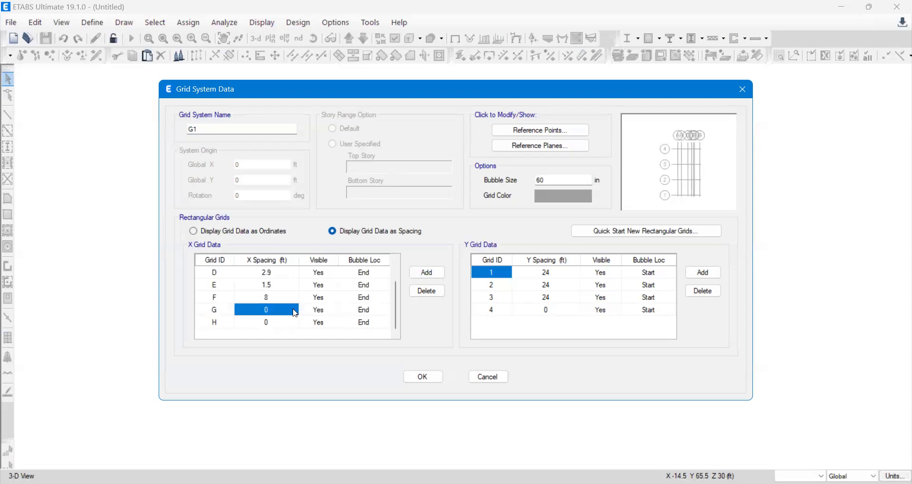
text(8)
click(281, 325)
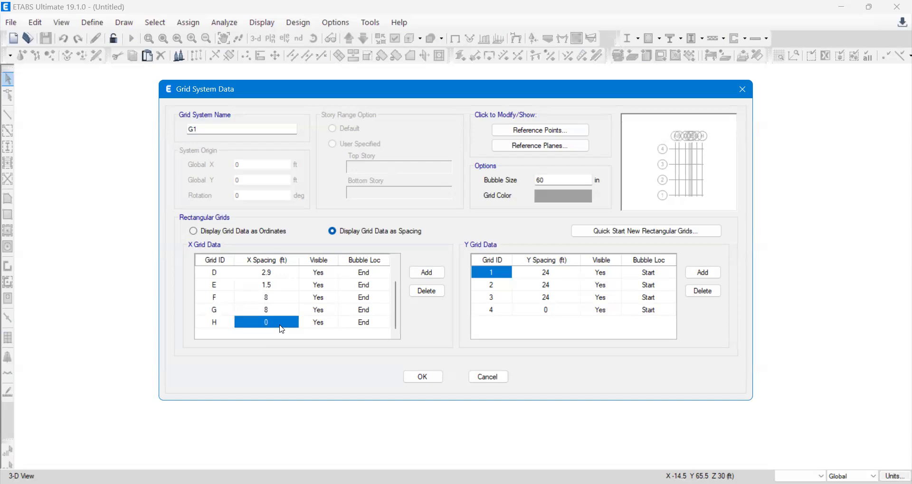
click(255, 311)
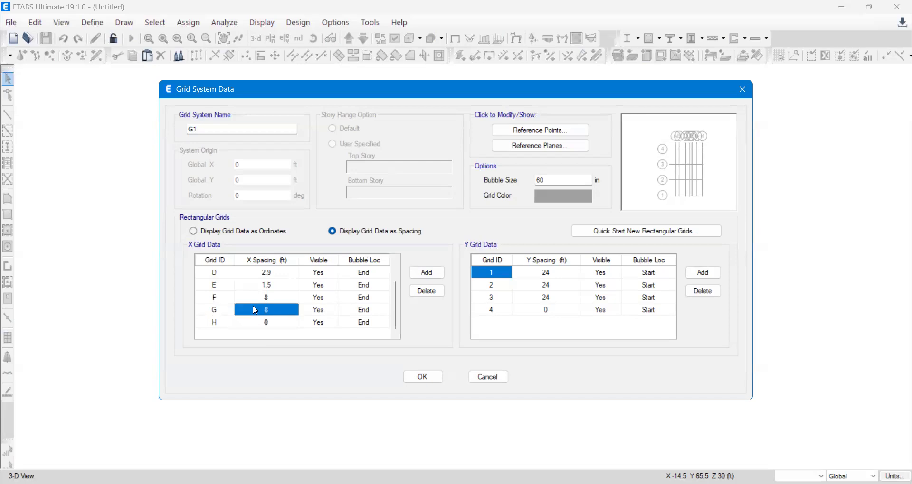
text(5)
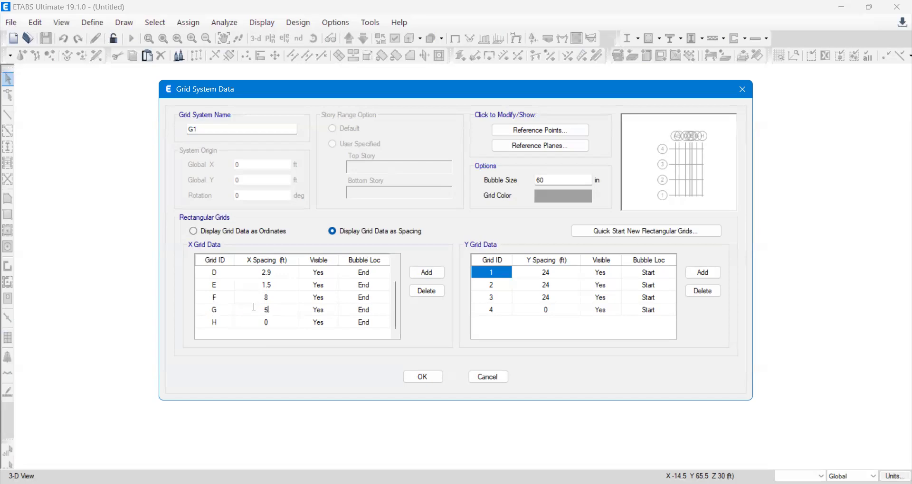
- Set the Y grid spacings to 14 ft for grid 1, 10.75 ft for grid 2 and 14.75 ft for grid 3
click(545, 274)
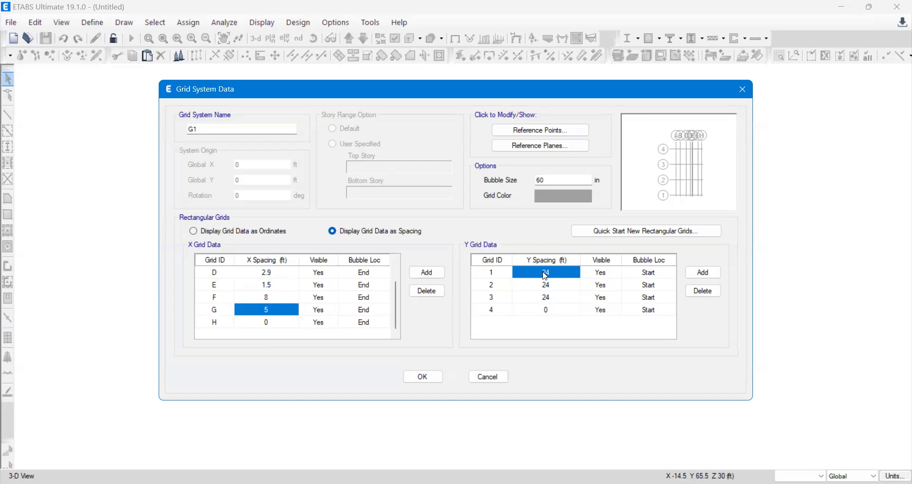
text(14)
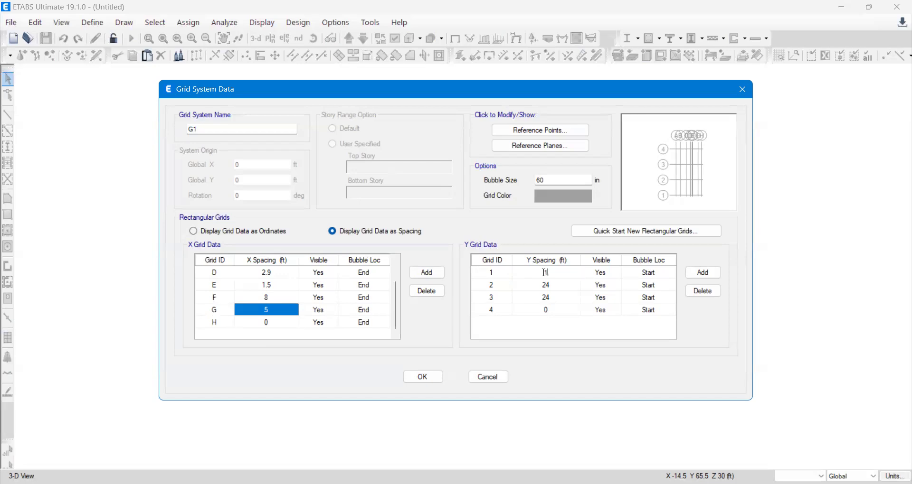
click(550, 289)
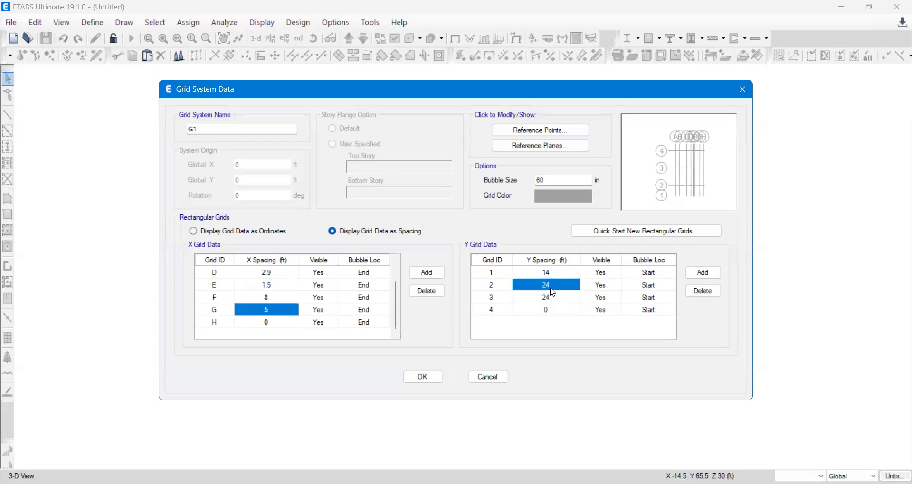
text(10.75)
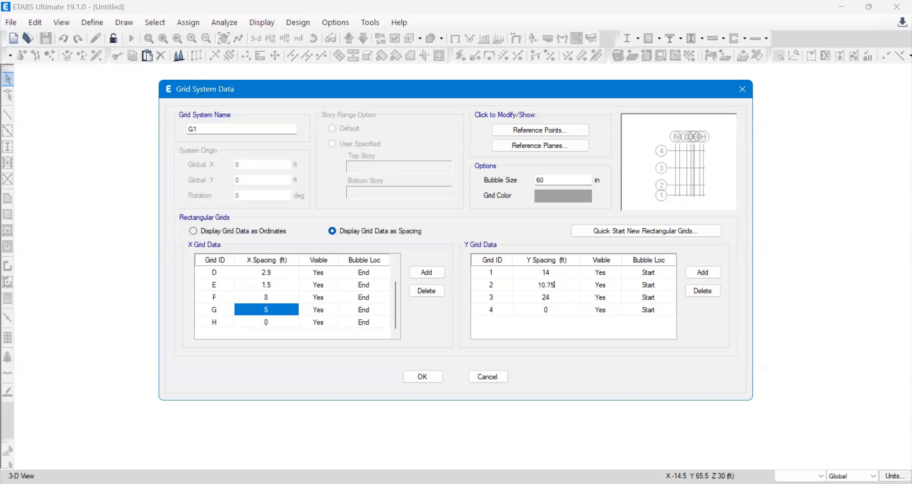
click(560, 301)
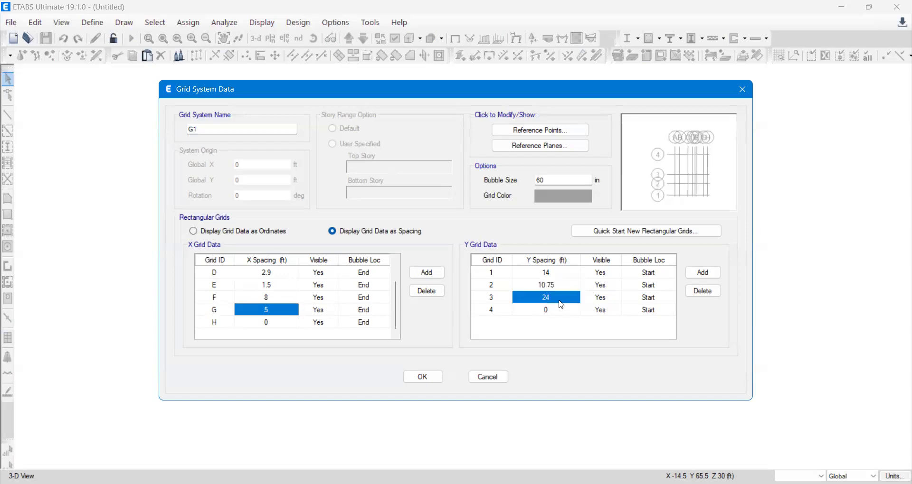
text(1)
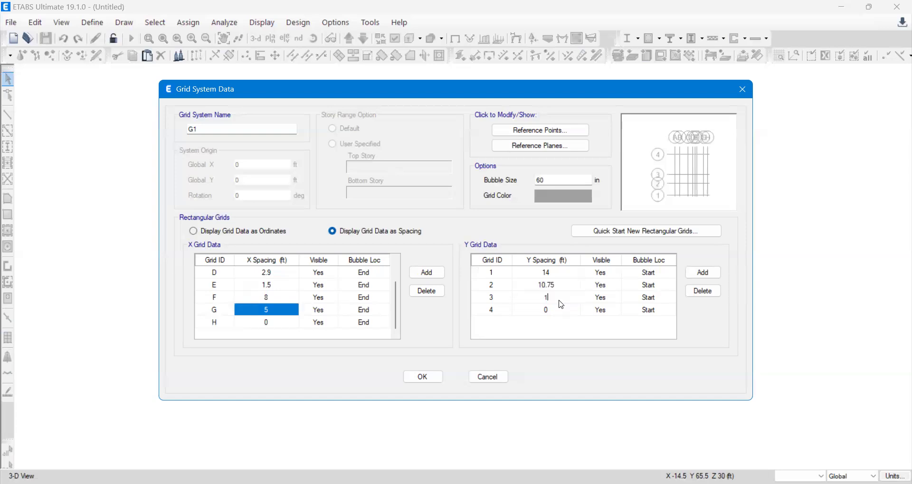
text(4.75)
key(Return)
- Add three Y grid lines and set the spacing of grid 4 to 3.65 ft and grid 5 to 17.6 ft
click(697, 275)
double_click(697, 275)
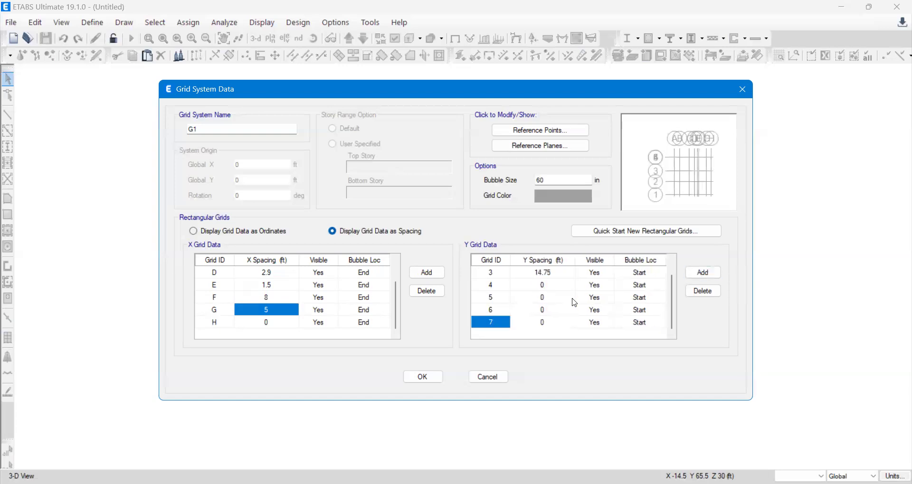
click(553, 285)
text(3.65)
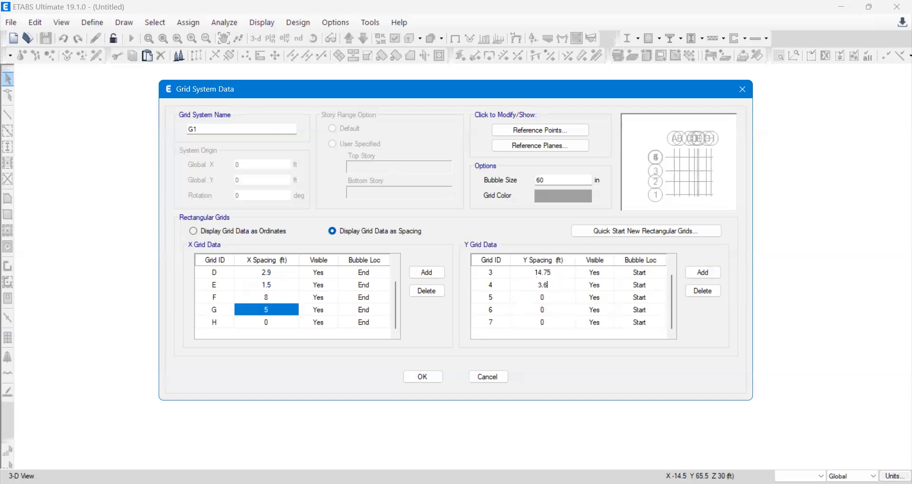
click(548, 301)
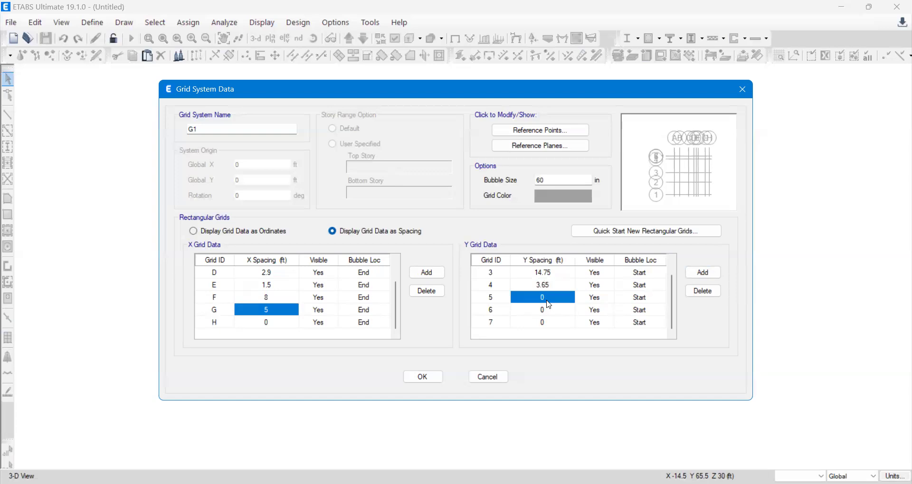
text(17.5)
key(BackSpace)
text(6)
- Delete the surplus Y grid line 7 and accept the grid system data
click(543, 312)
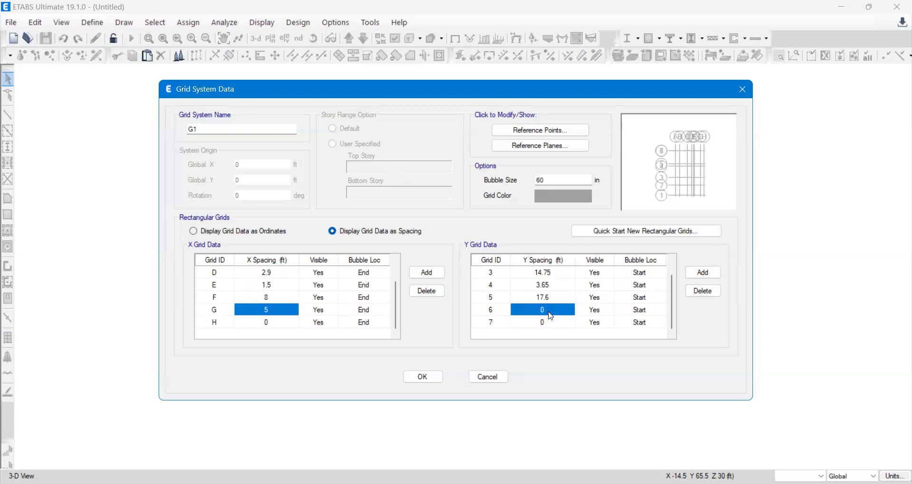
click(557, 324)
click(707, 292)
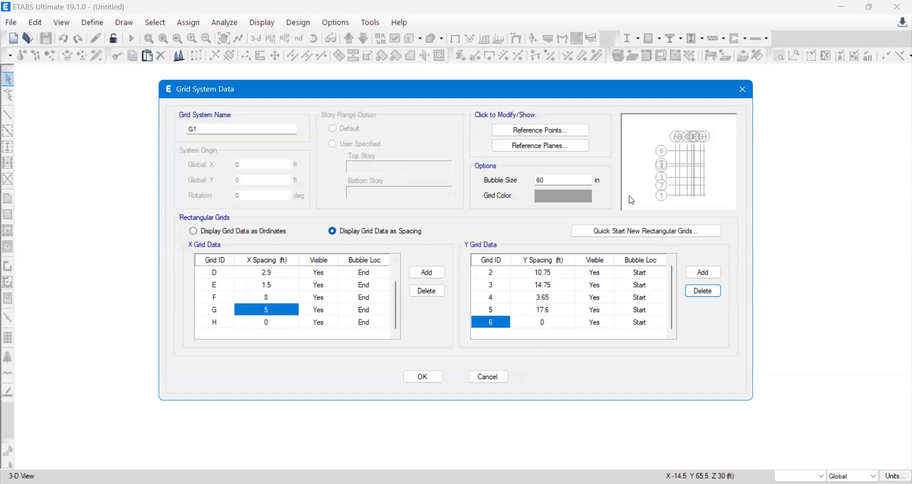
click(415, 380)
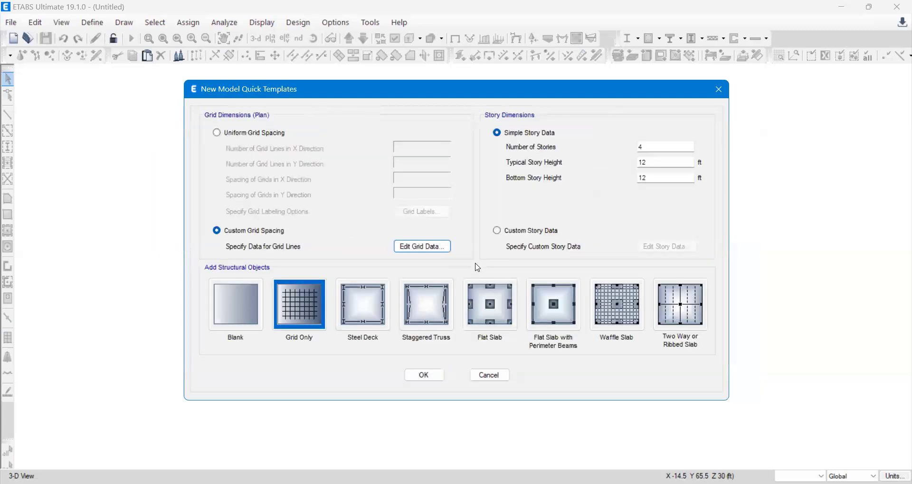
click(512, 232)
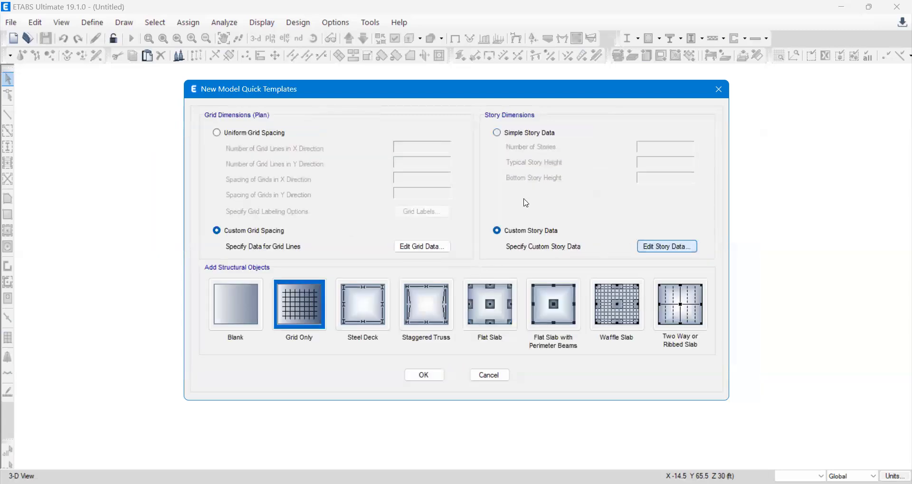
key(space)
double_click(350, 195)
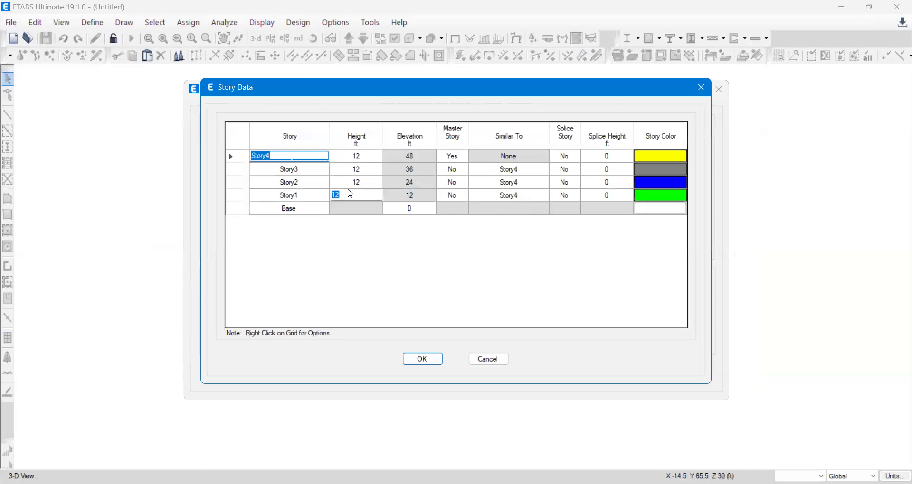
click(487, 358)
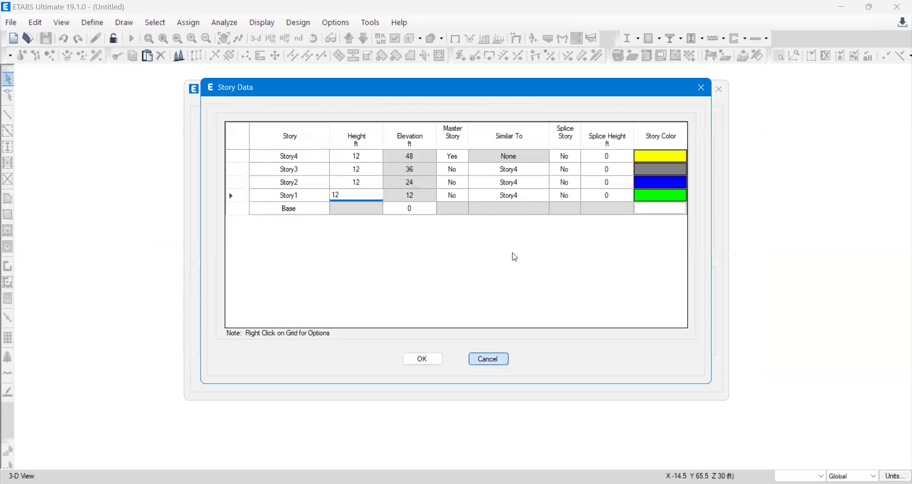
click(439, 363)
click(497, 133)
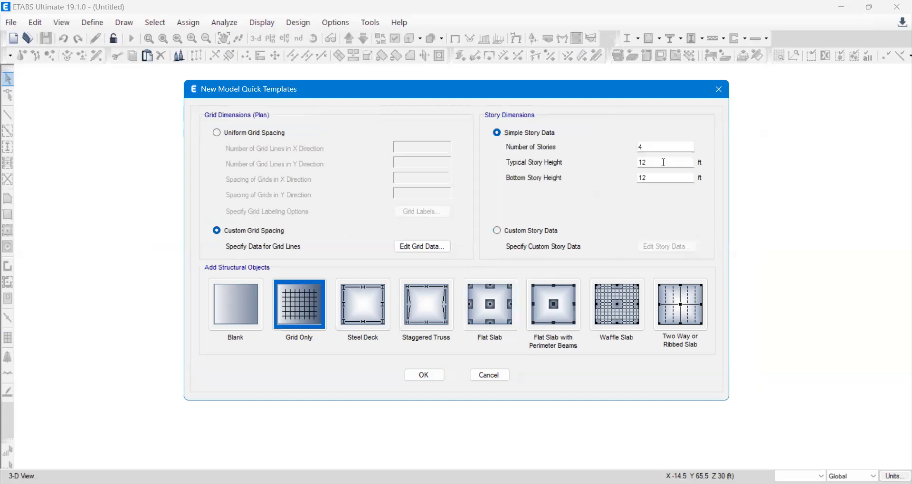
- Set the simple story data to 3 stories with typical and bottom story heights of 10 ft
click(636, 162)
double_click(637, 161)
text(10)
click(645, 177)
double_click(645, 177)
text(10)
click(651, 149)
key(BackSpace)
text(3)
- Use custom story data with heights of 8 ft for Story3 and 11 ft for Story2 and Story1, and create the grid-only model
click(500, 230)
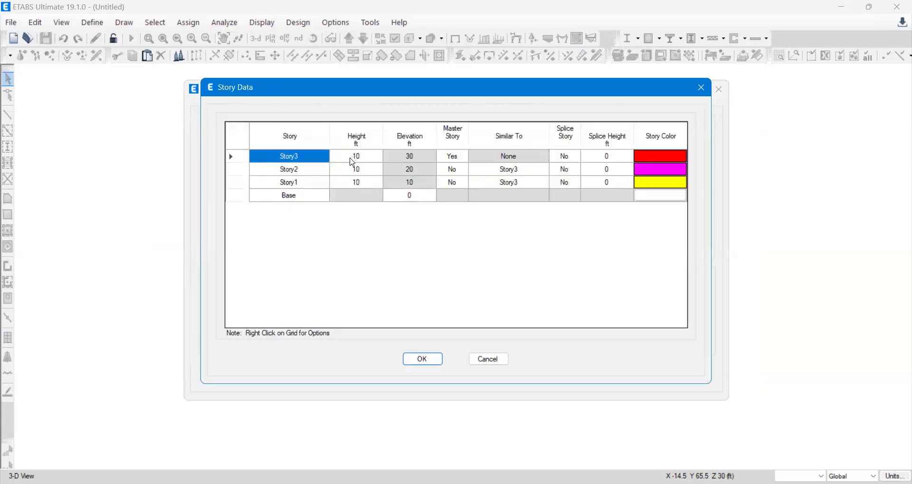
click(352, 156)
text(8)
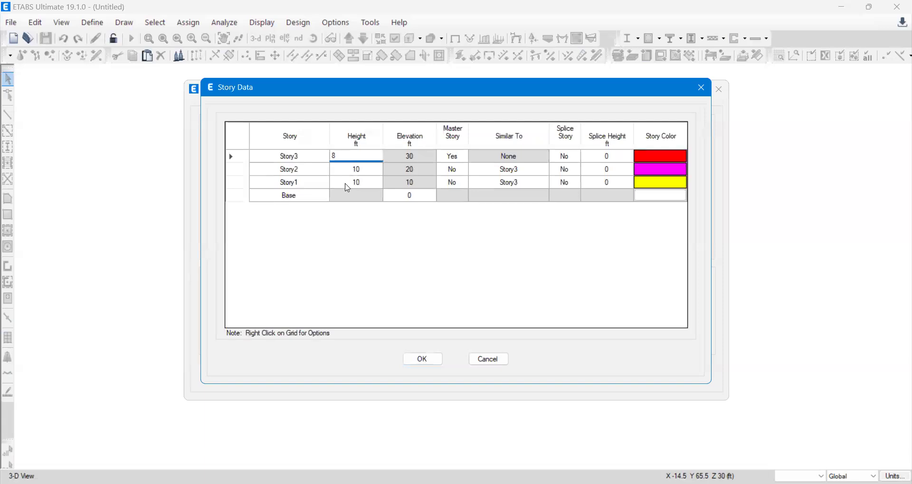
click(371, 181)
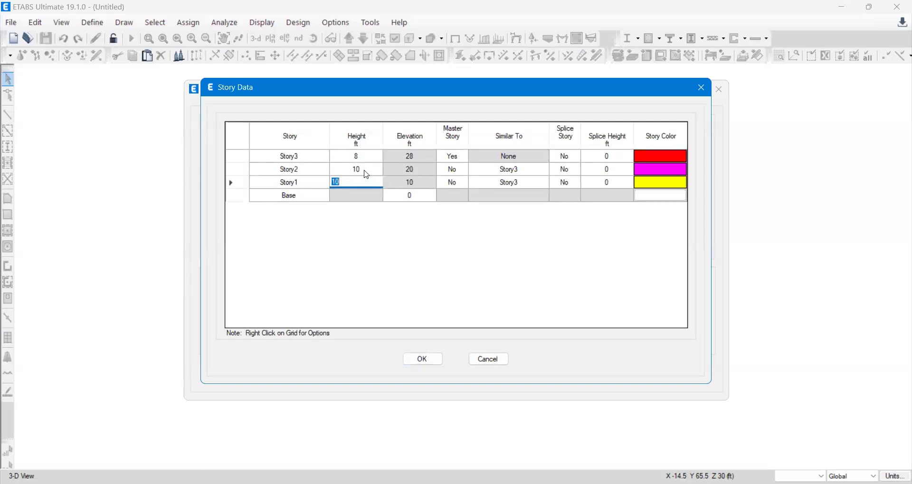
text(11)
click(364, 167)
text(11)
click(366, 159)
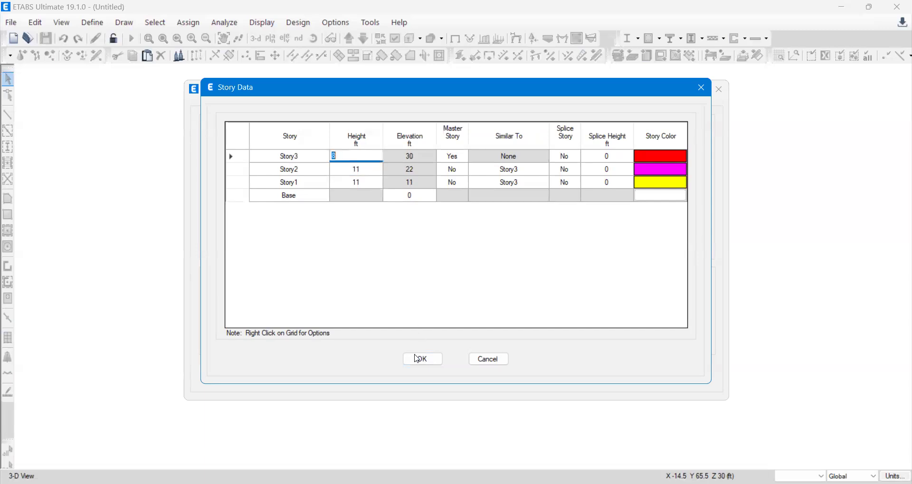
click(414, 360)
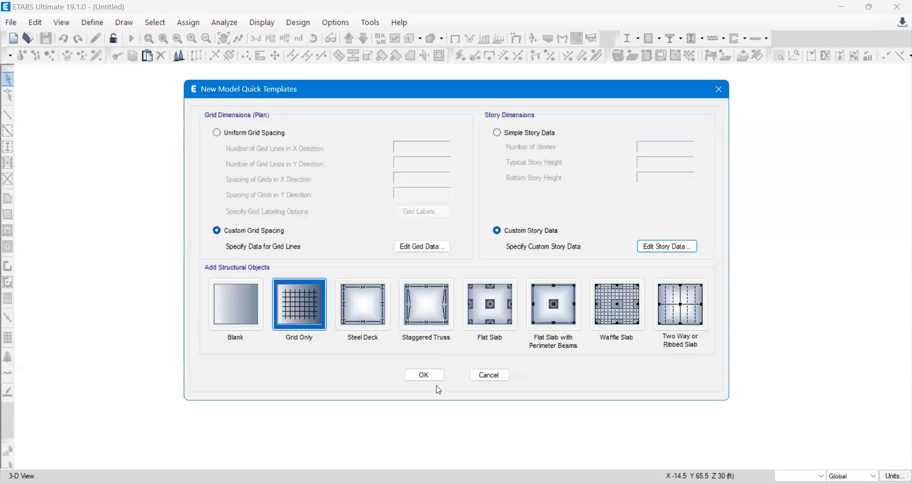
click(422, 376)
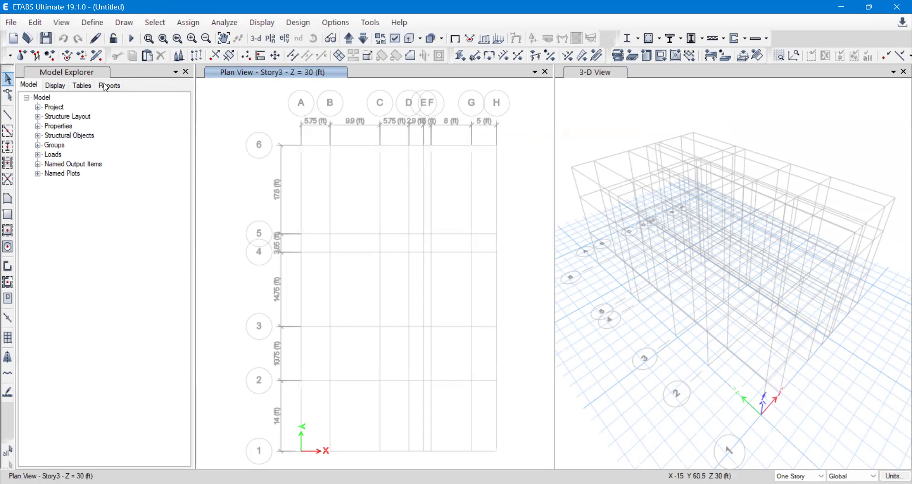
- Start saving the model and create a new folder named Etabs New Profile for it
click(45, 39)
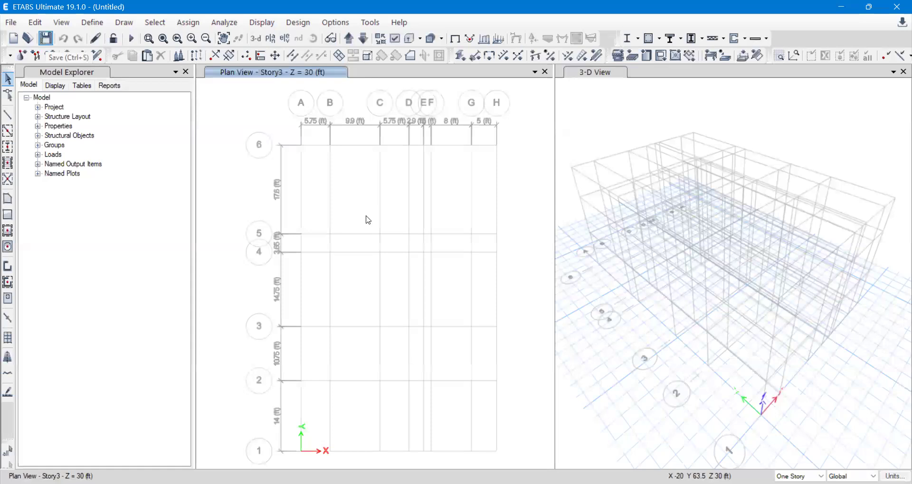
click(119, 49)
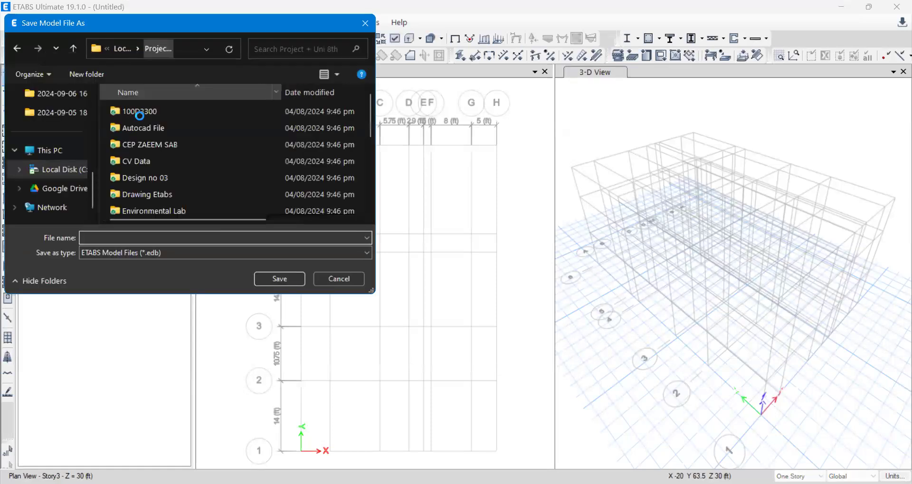
right_click(168, 106)
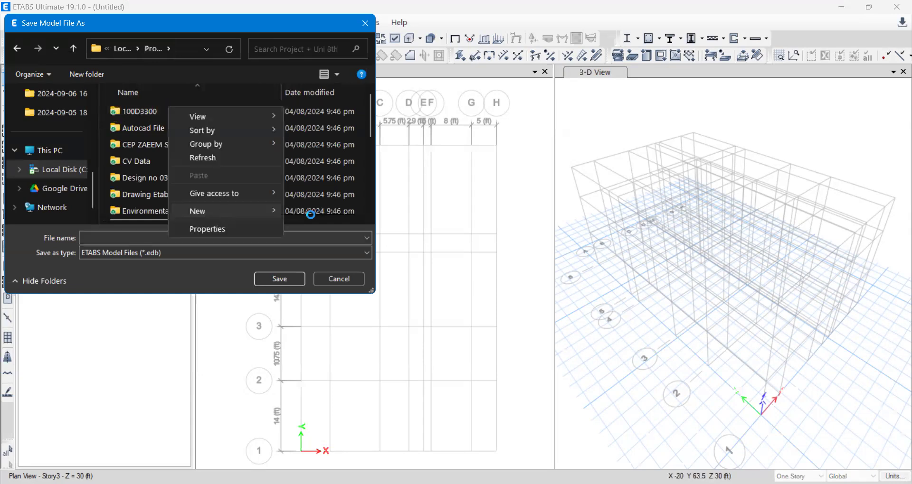
key(ctrl+shift+n)
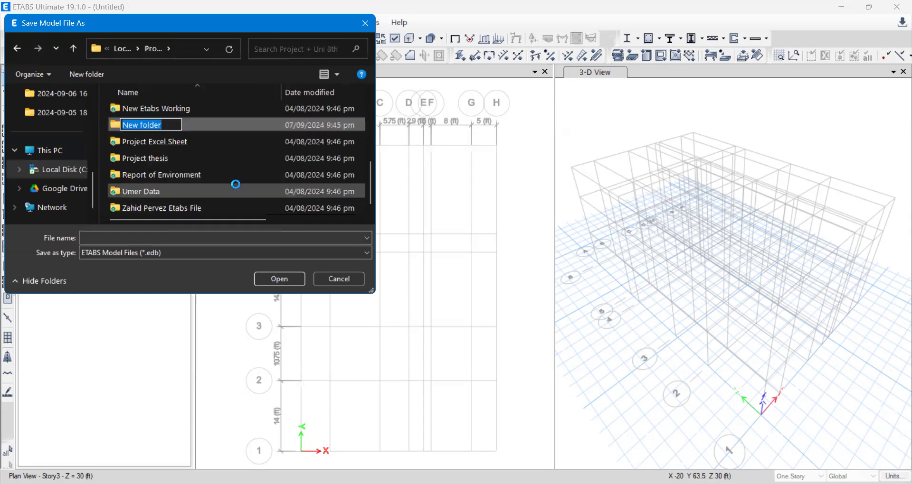
text(Etabs )
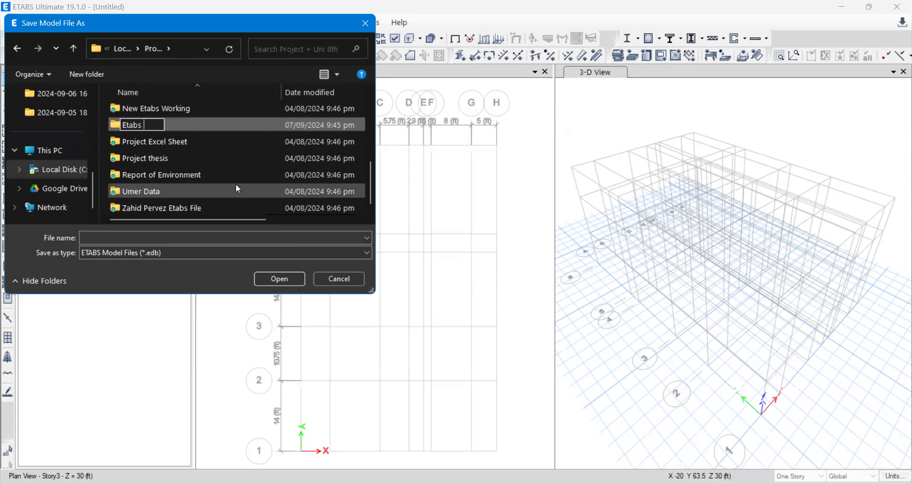
text(New Profile)
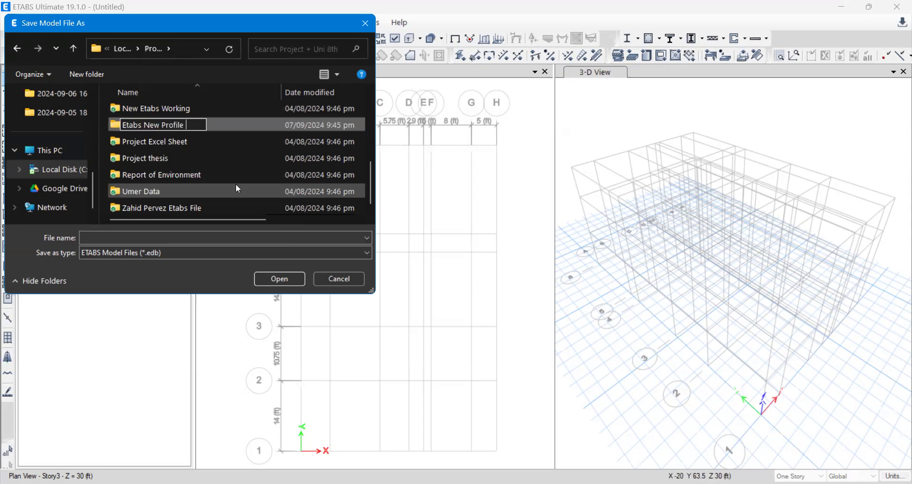
key(Return)
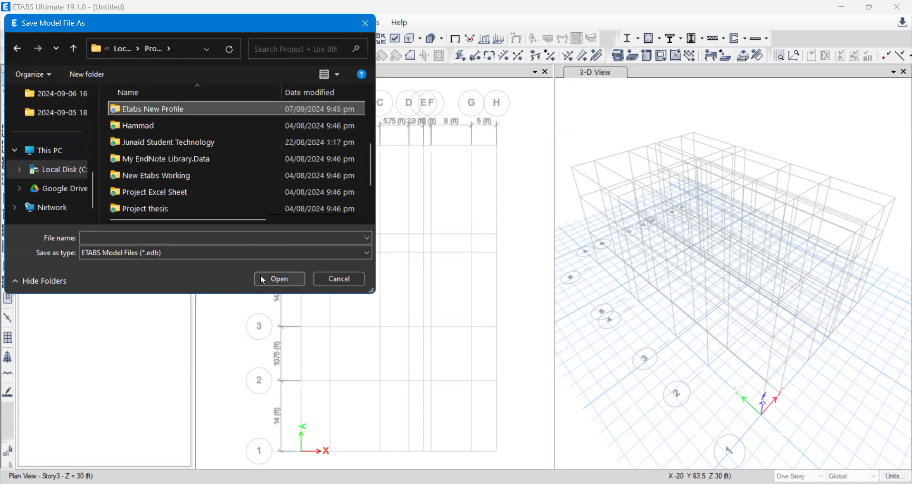
- Save the model in the Etabs New Profile folder under the name Test No 01
click(263, 279)
click(210, 239)
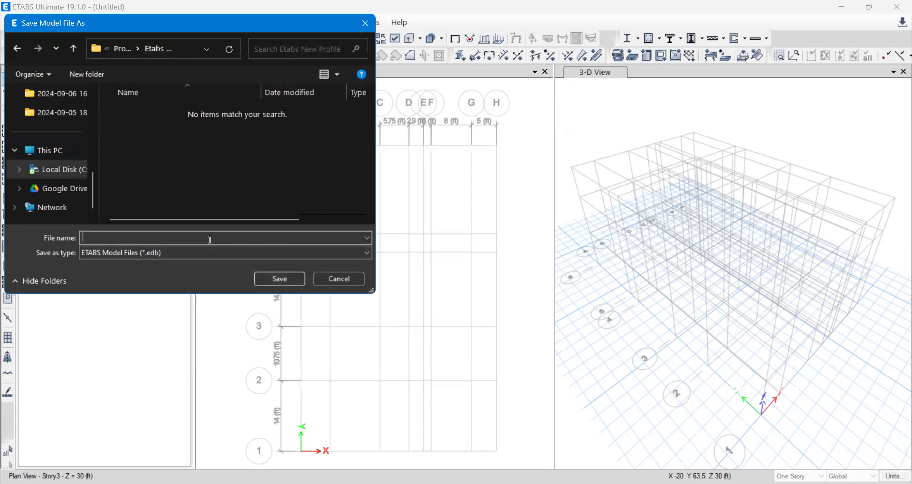
text(Test No)
text( 1)
click(270, 280)
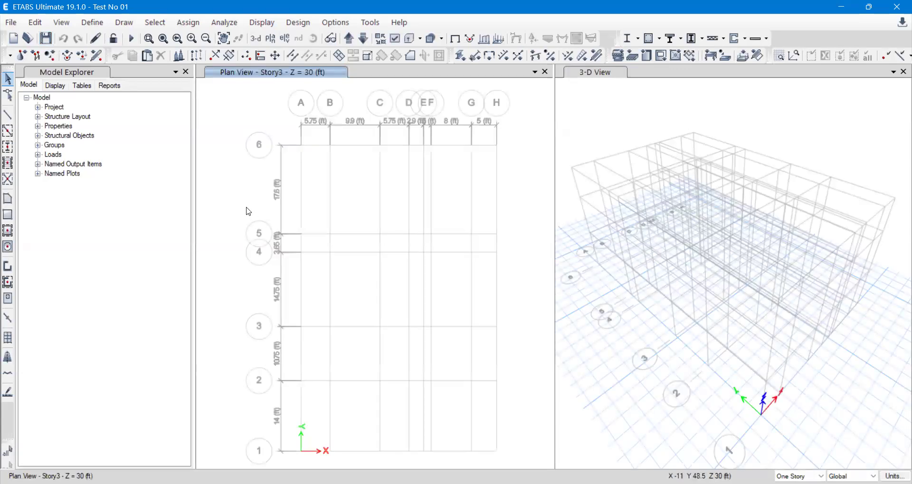
- Add a United States concrete material with the Customary standard and grade f'c 3000 psi, keeping its default properties, and accept the material definitions
click(92, 23)
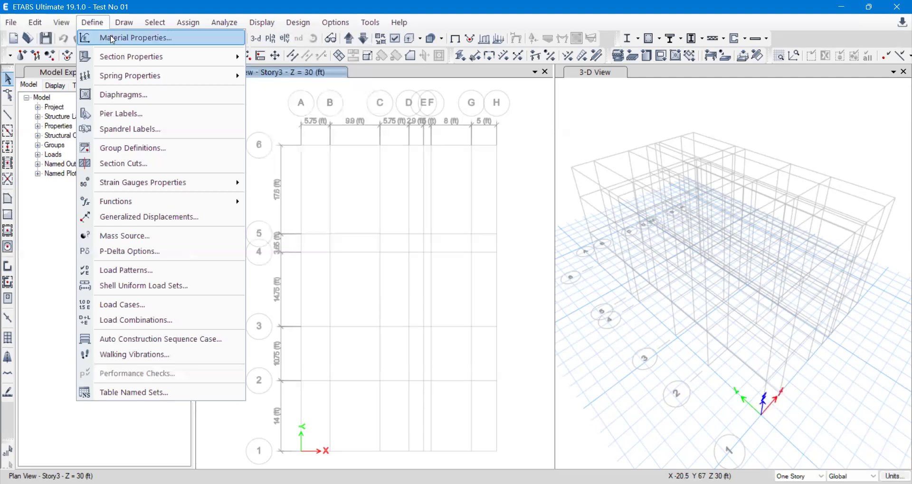
click(112, 38)
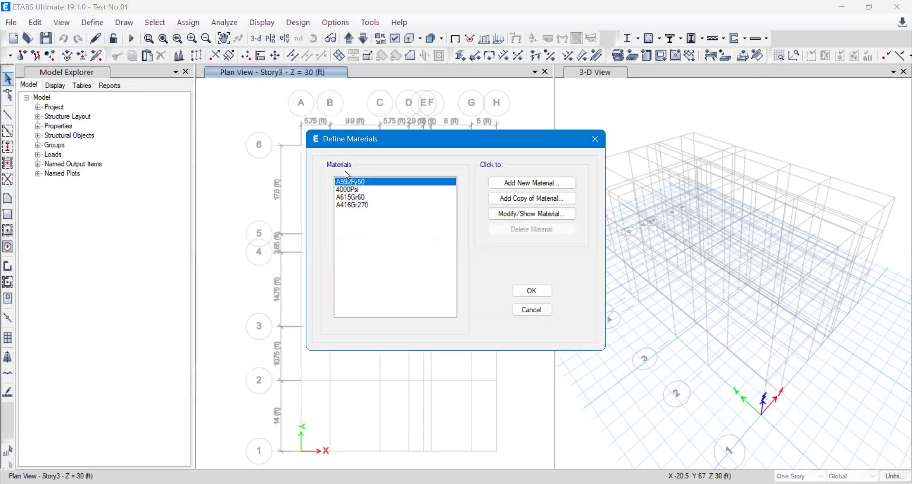
click(346, 190)
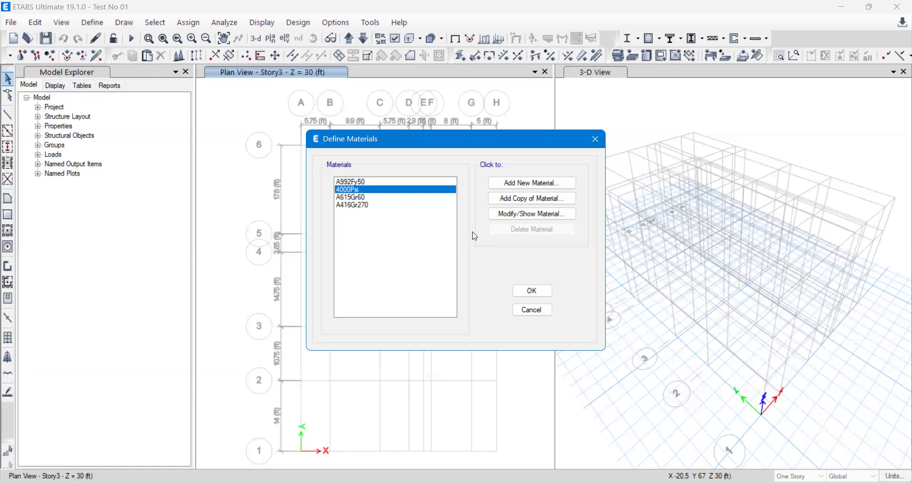
click(511, 185)
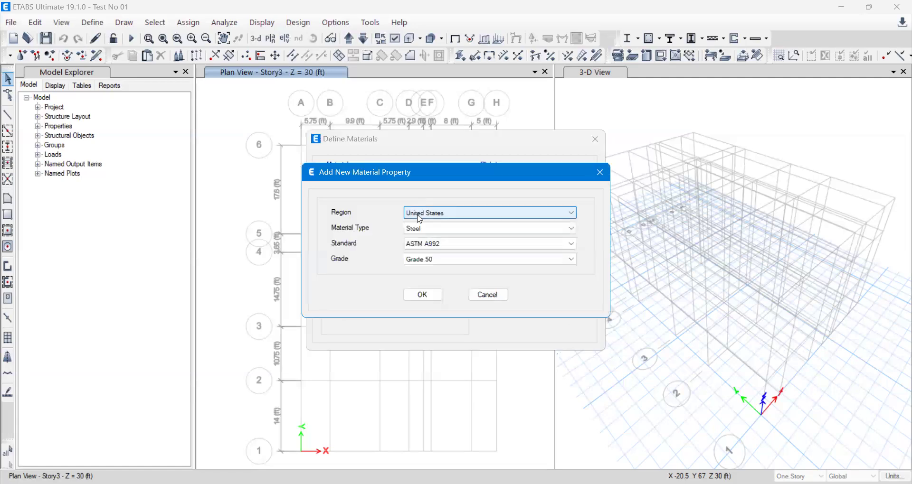
click(419, 213)
click(418, 214)
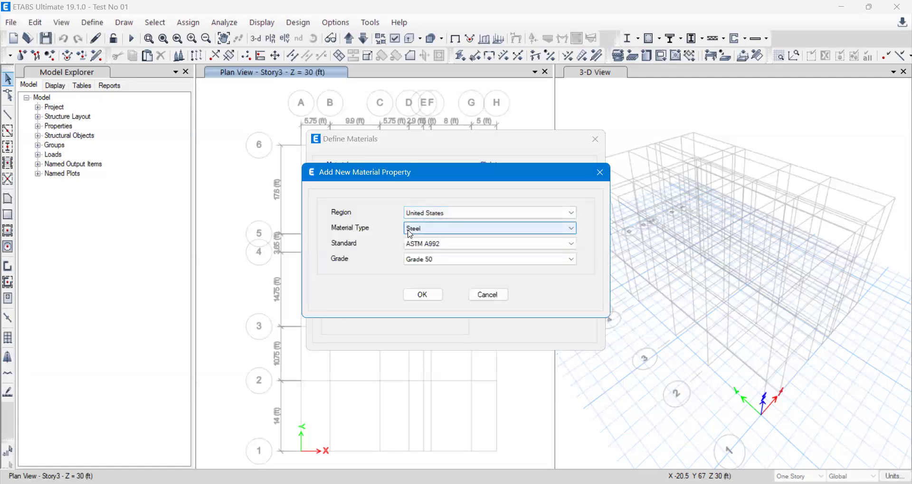
click(410, 229)
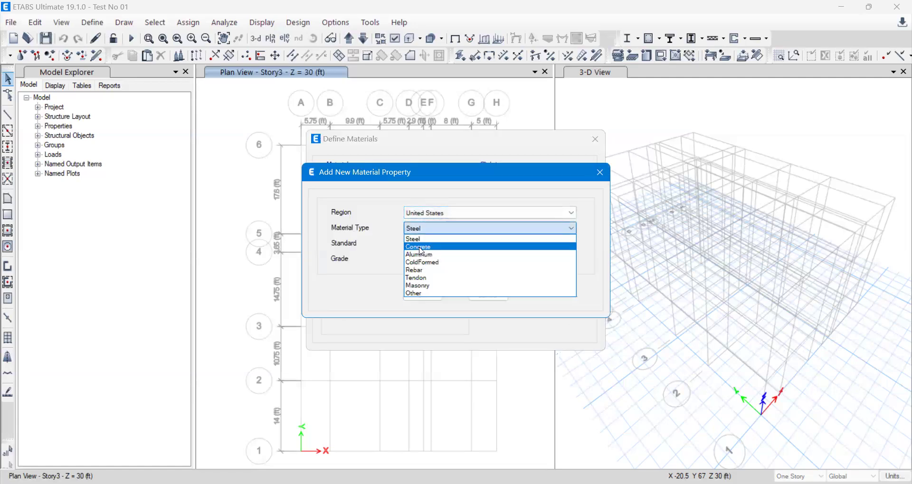
click(421, 247)
click(425, 261)
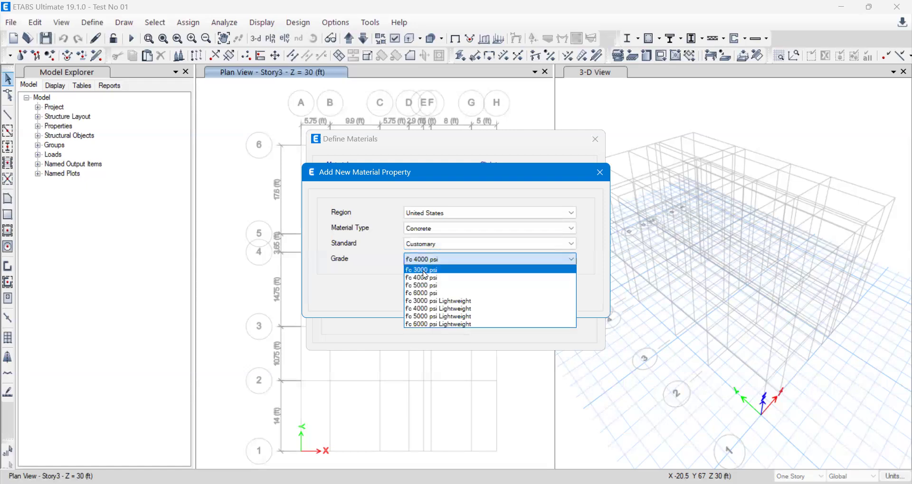
click(425, 270)
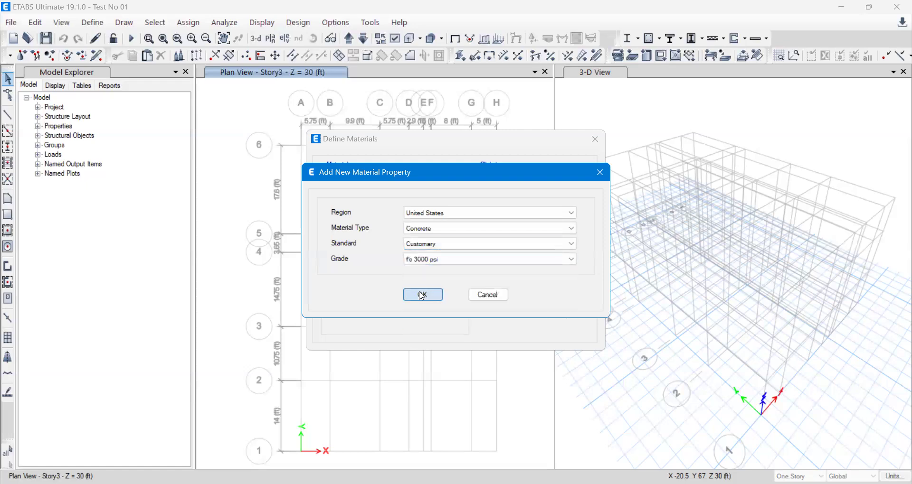
click(421, 295)
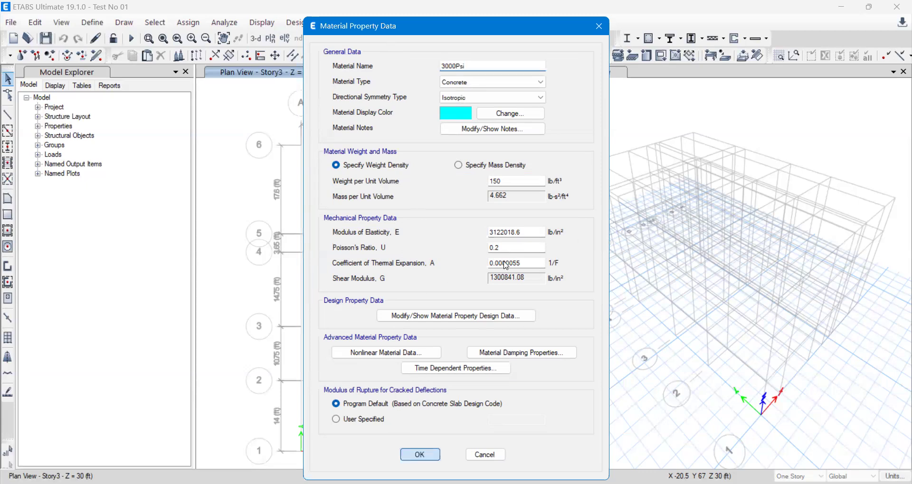
key(Return)
click(527, 295)
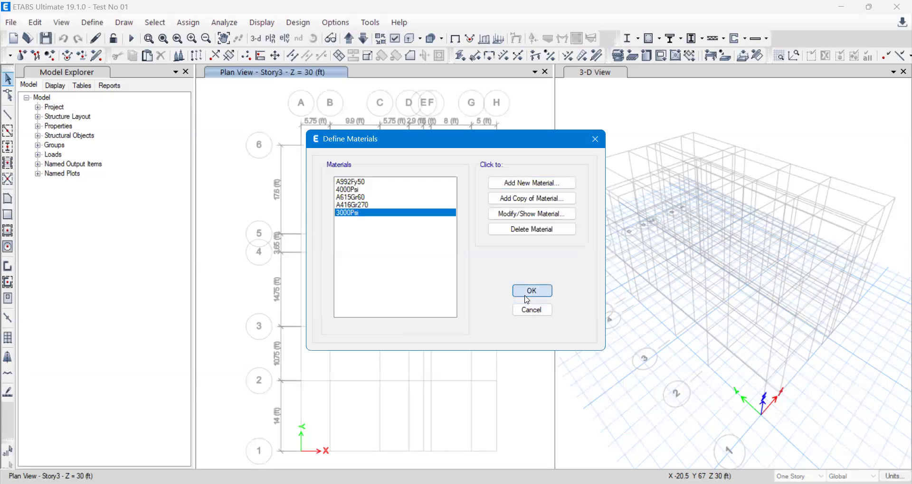
- Delete all the predefined frame sections except W36X182 from the frame properties
click(93, 22)
mouse_move(106, 56)
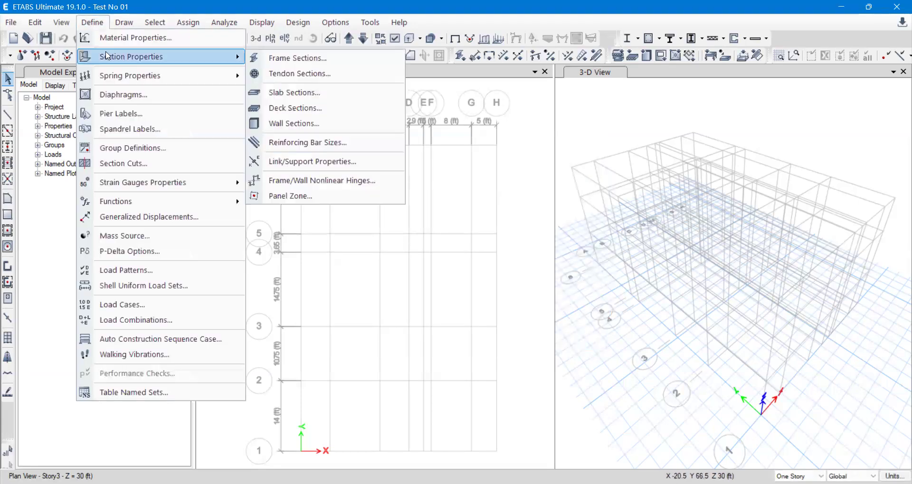
click(270, 59)
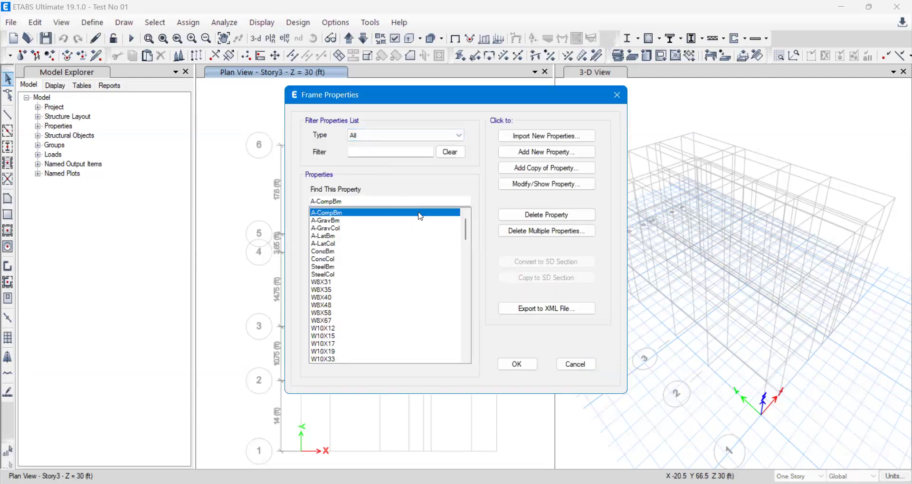
scroll(372, 309, down, 9)
scroll(372, 309, up, 9)
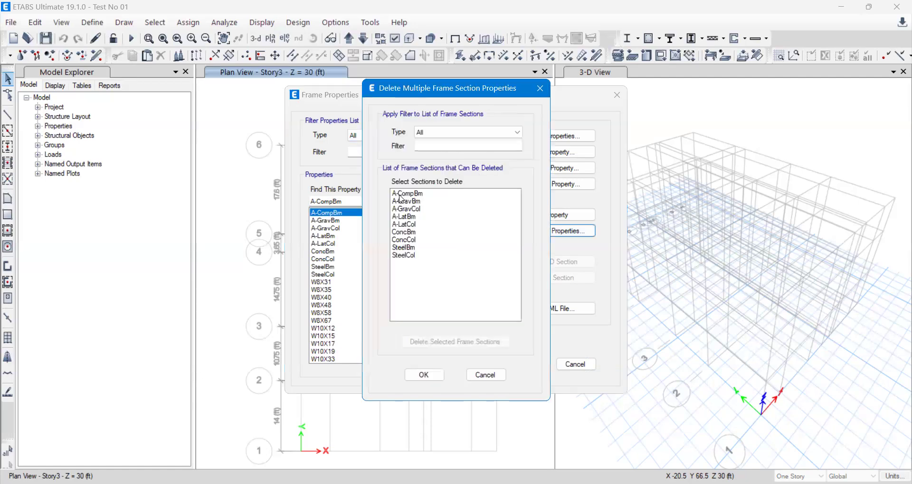
drag(402, 197, 391, 260)
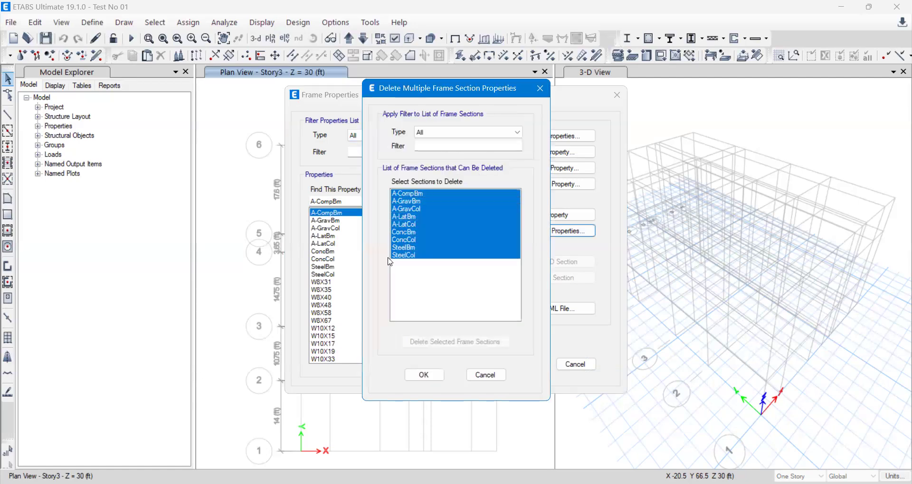
click(418, 343)
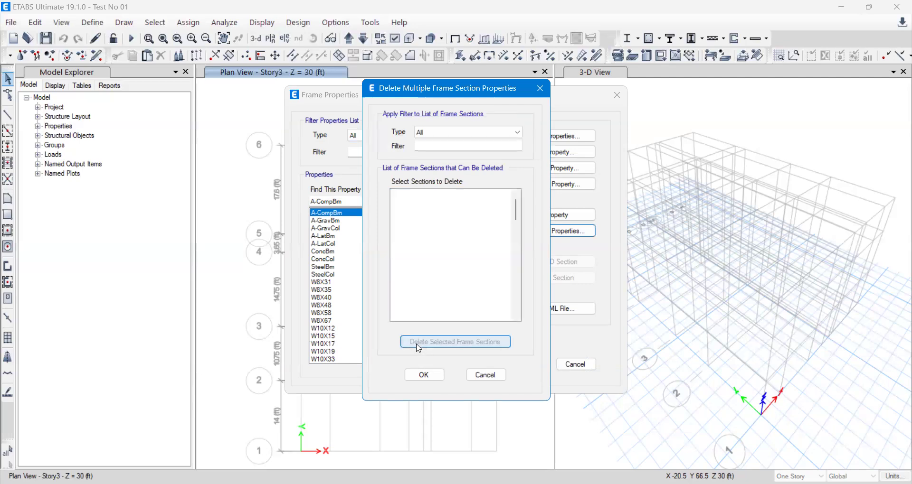
drag(433, 264, 405, 312)
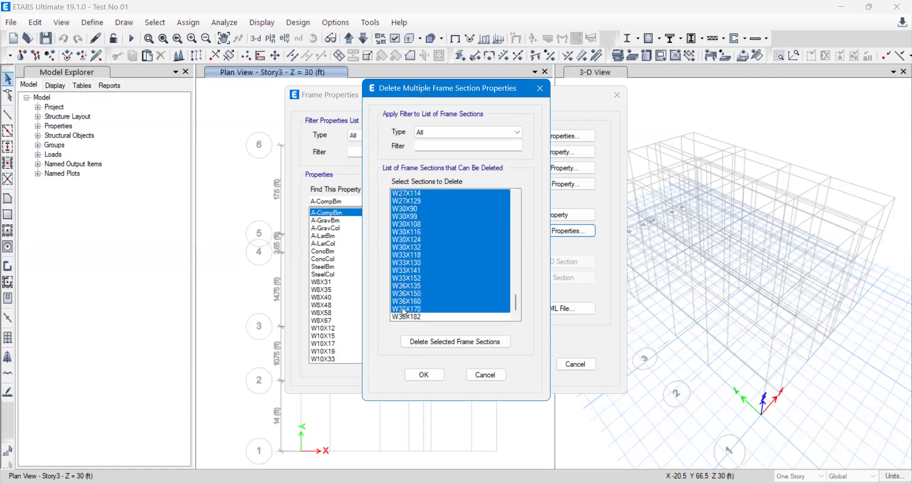
click(416, 342)
click(425, 375)
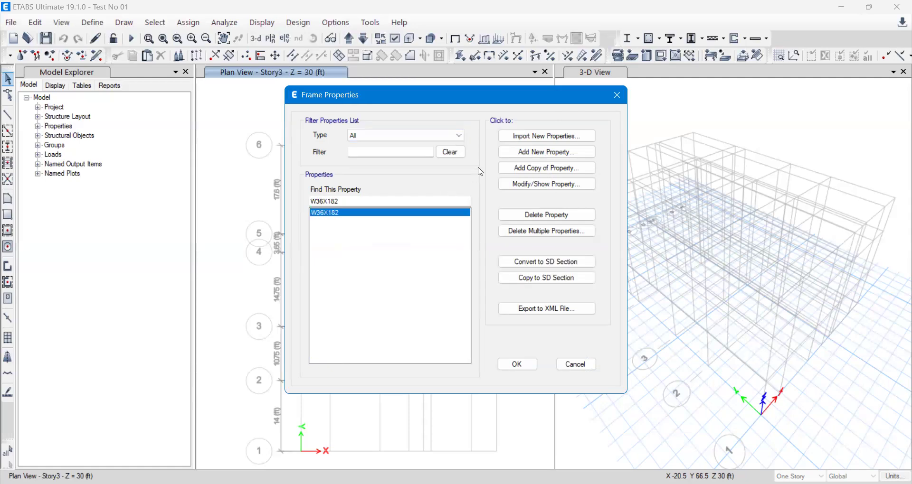
- Add a new concrete rectangular frame section named Col 9x18, keeping the 4000Psi material
click(507, 153)
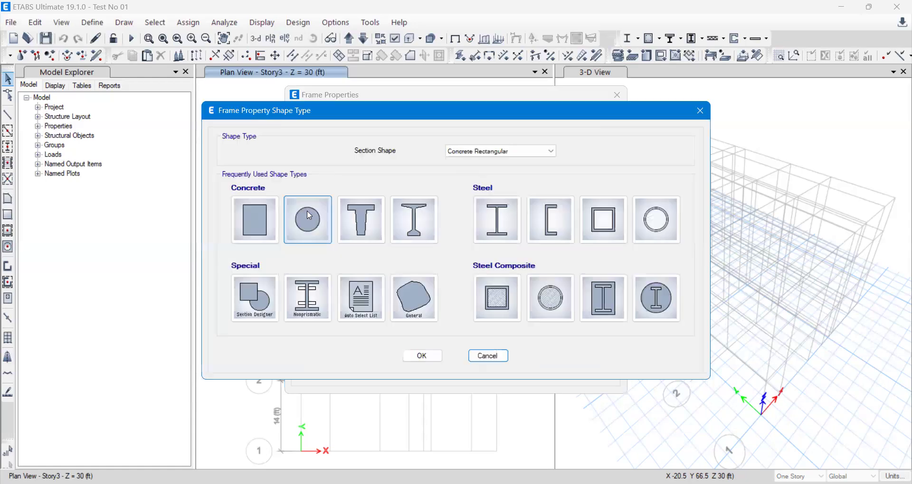
click(249, 216)
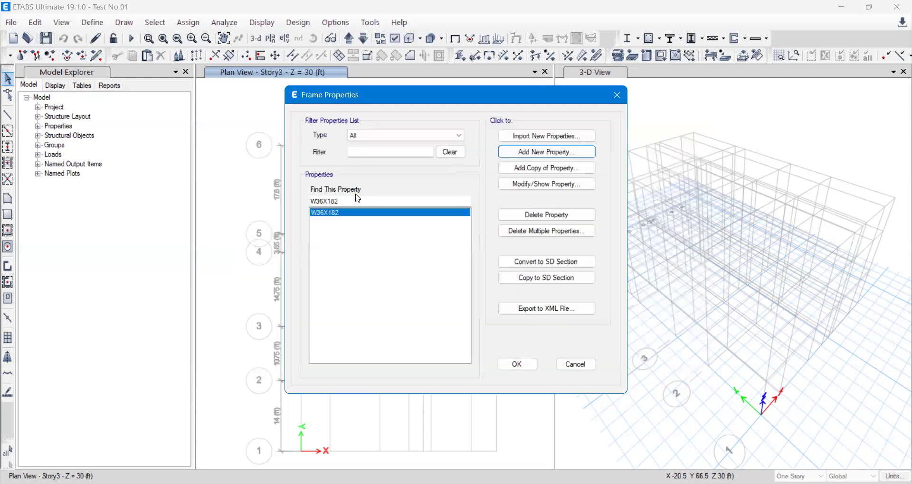
text(Col)
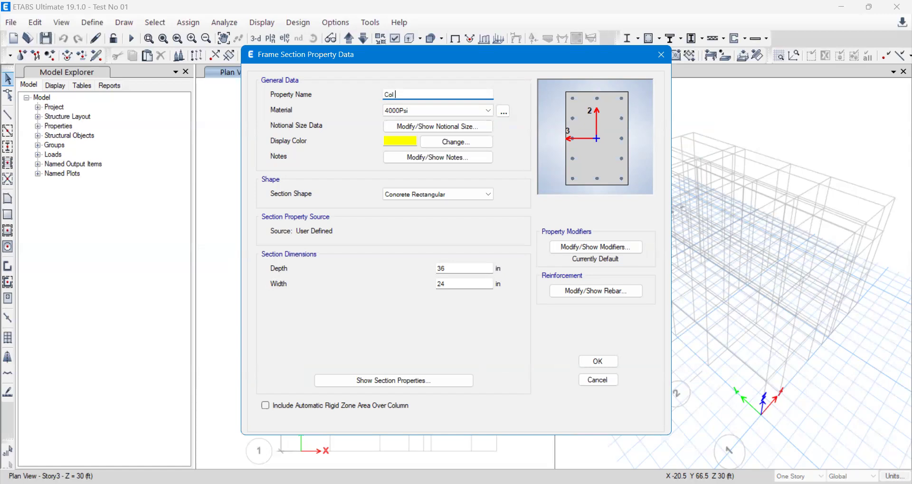
text(9x9)
key(BackSpace)
text(18)
click(392, 115)
click(341, 141)
drag(396, 94, 416, 94)
- Set the column section's depth to 18 in and its width to 9 in
click(446, 268)
drag(447, 268, 410, 269)
text(18)
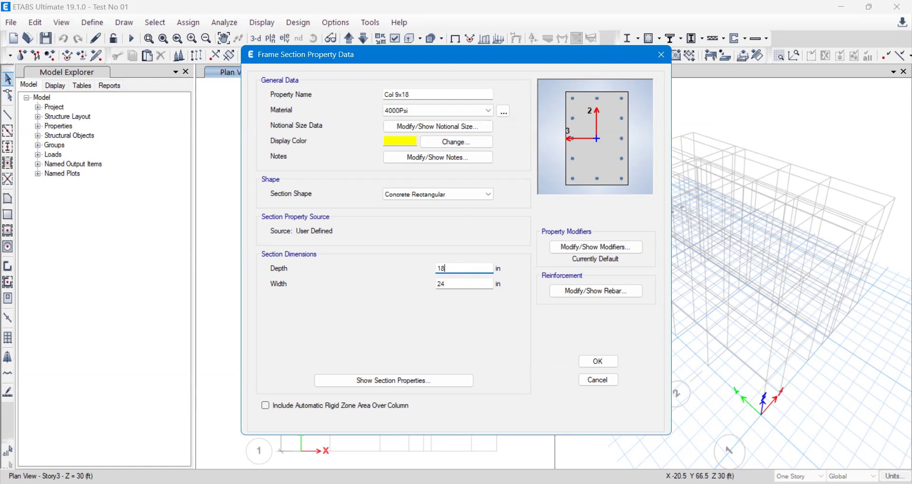
click(455, 284)
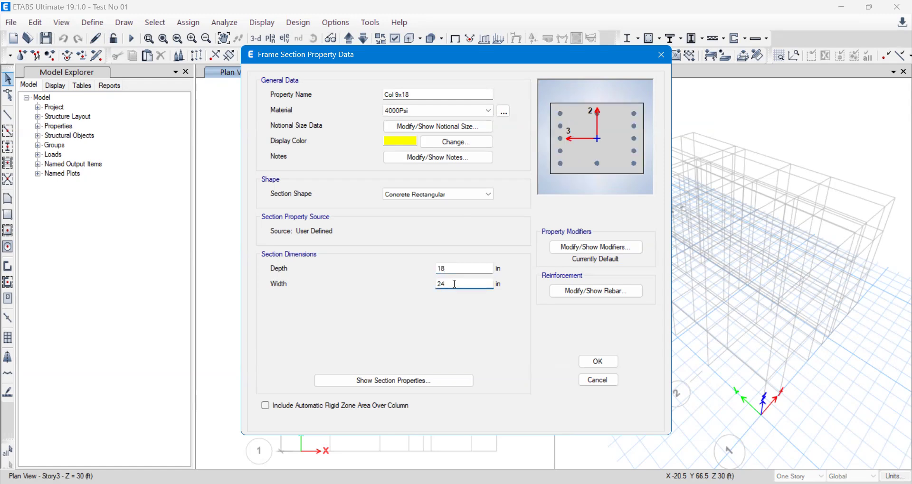
key(BackSpace)
key(BackSpace)
text(9)
- Check the column orientation at grid A in the 33 ETABS2-Model PDF plan, and set the section's depth to 9 in and width to 18 in
click(481, 268)
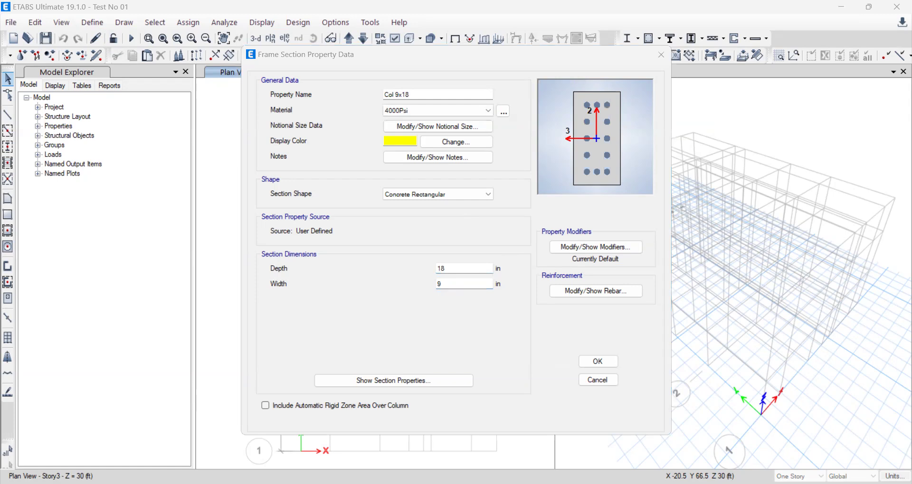
key(alt+Tab)
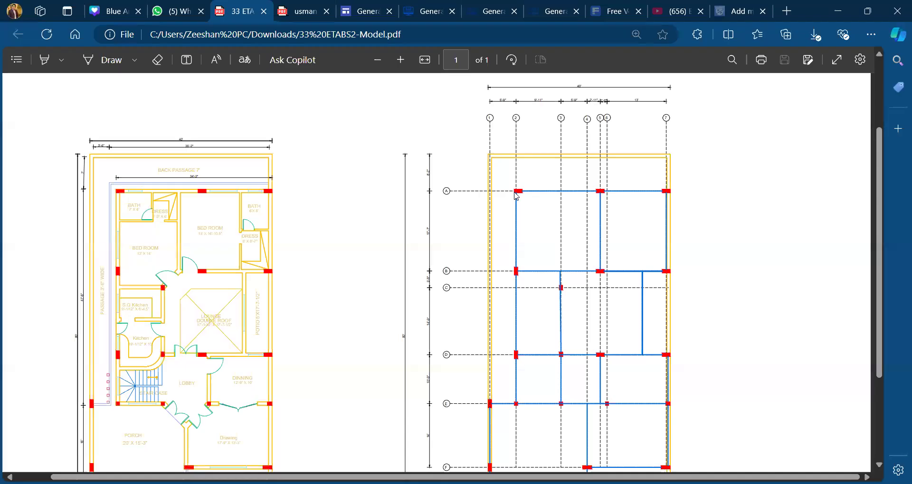
ctrl+scroll(516, 195, up, 5)
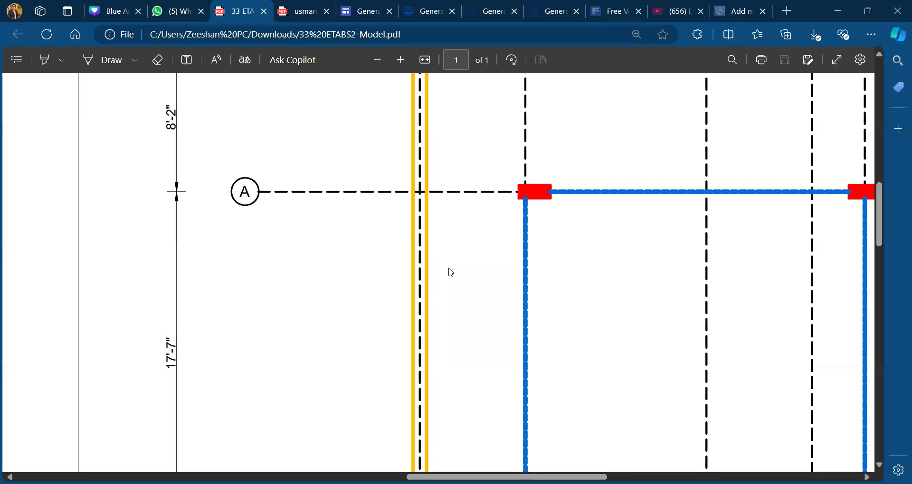
key(alt+Tab)
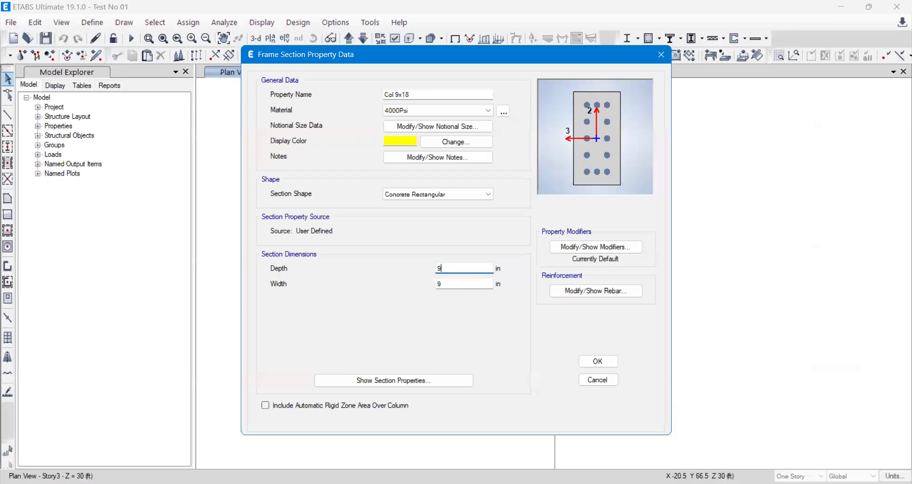
double_click(448, 285)
text(18)
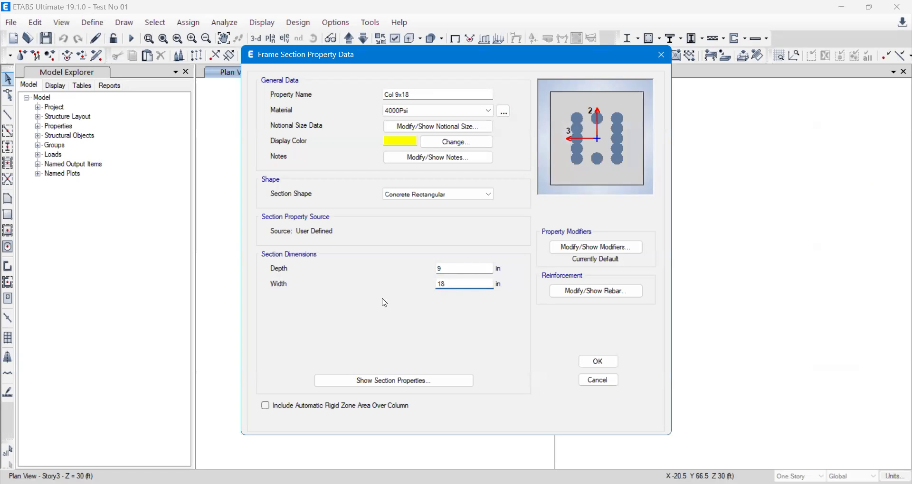
- Extend the column section's name to Col 9x18 C01
click(410, 94)
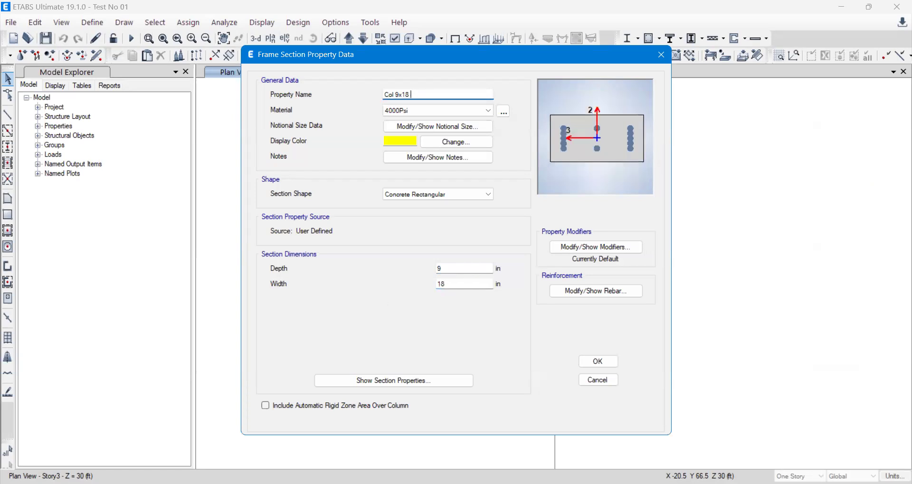
text(C01)
key(Tab)
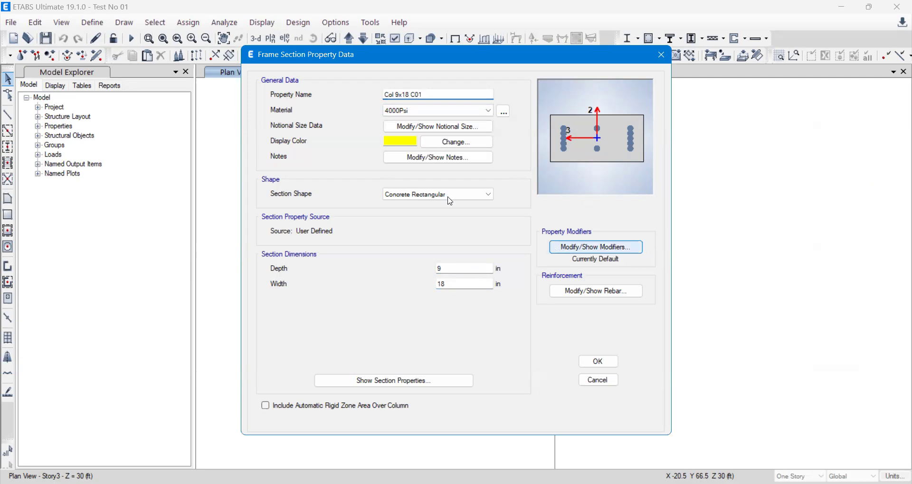
- Set the column's stiffness modifiers for moment of inertia about the 2 and 3 axes to 0.70
click(558, 250)
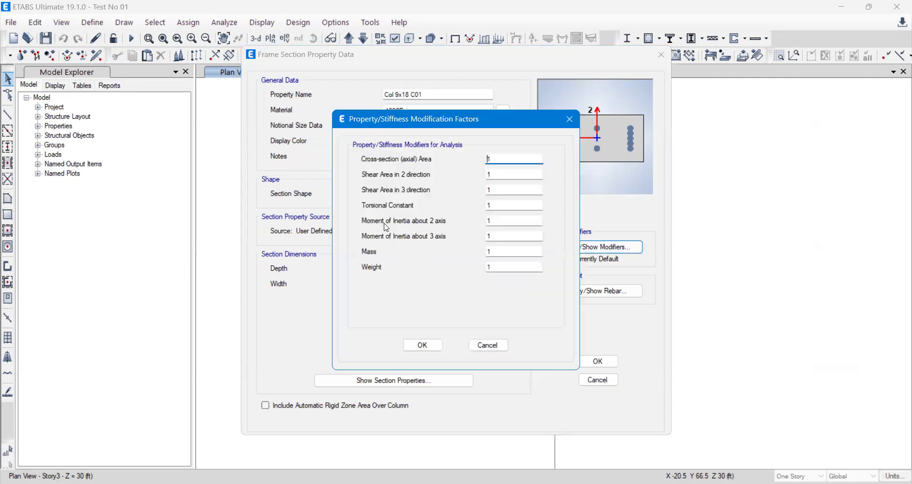
key(Tab)
key(Tab)
key(Tab)
key(Tab)
text(0.70)
key(Tab)
text(0.70)
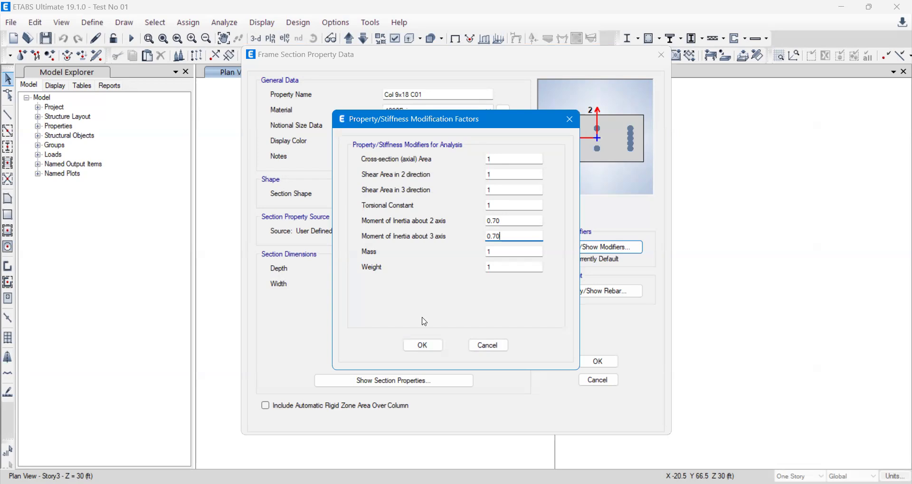
click(422, 345)
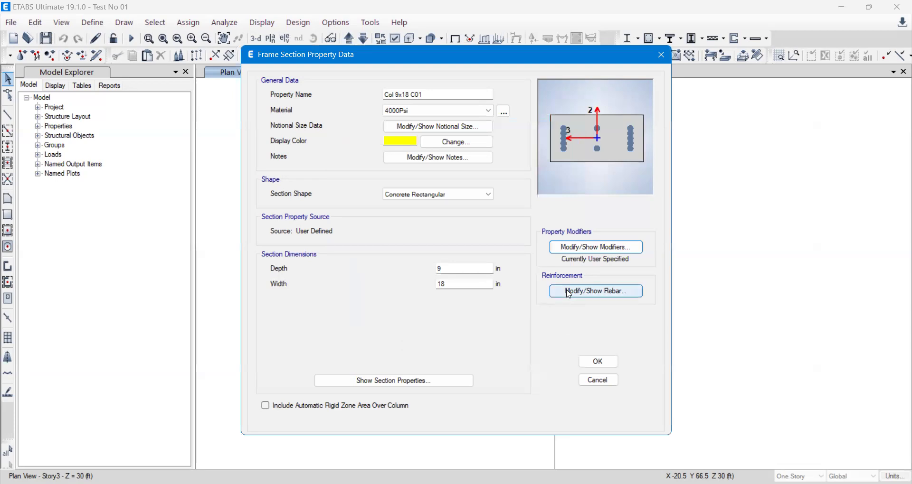
- Review the column's reinforcement data and rebar material definitions, keep A615Gr60 and the default bars, and accept the section
click(570, 293)
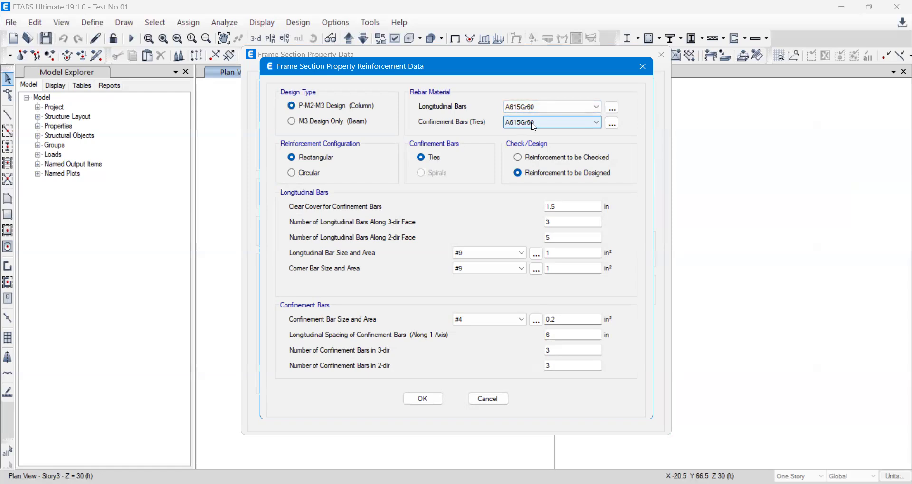
click(424, 398)
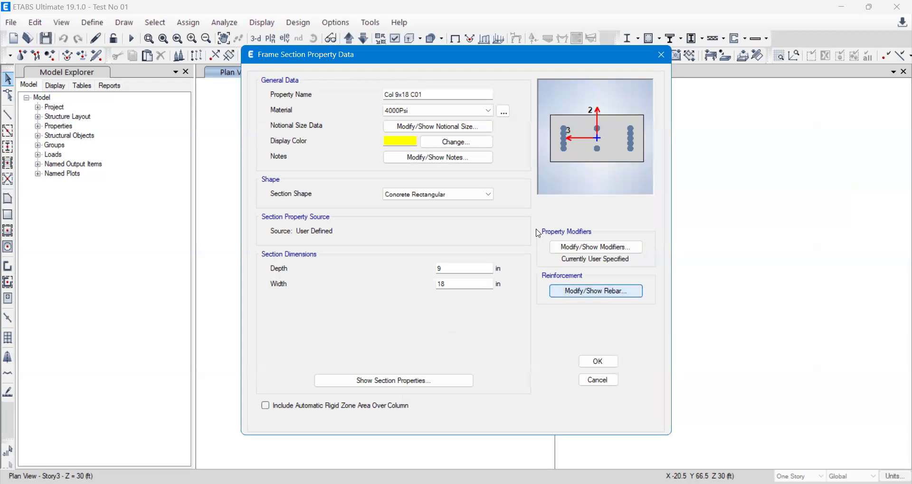
key(Return)
click(612, 108)
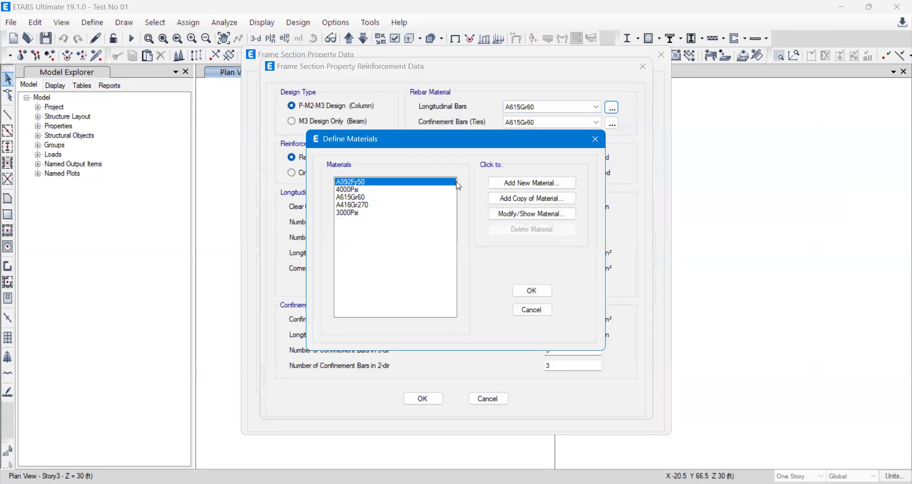
click(361, 206)
click(357, 198)
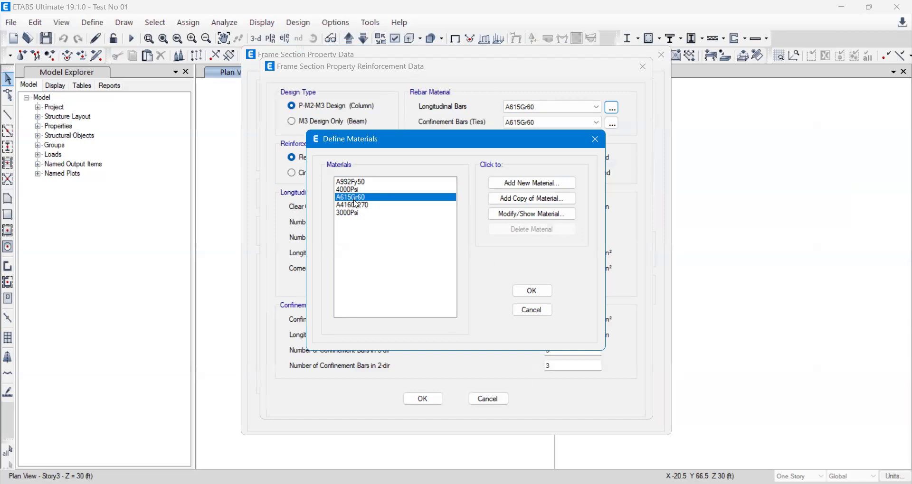
click(526, 309)
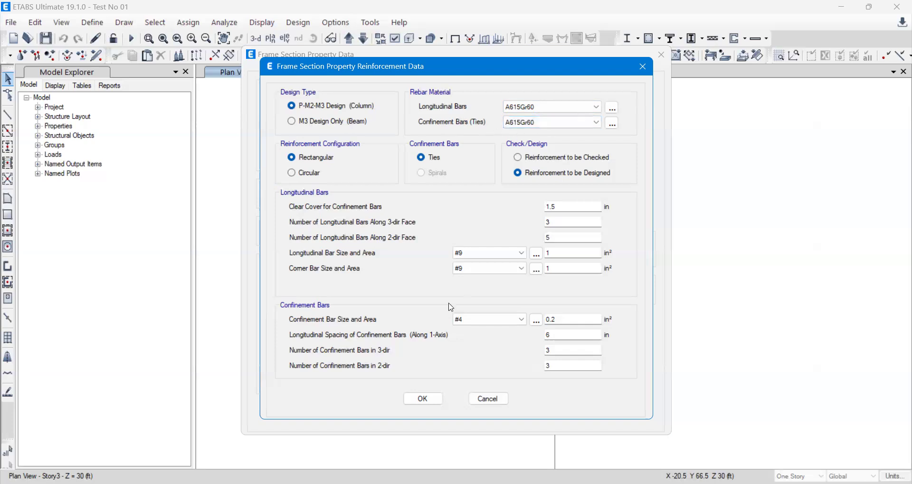
click(423, 400)
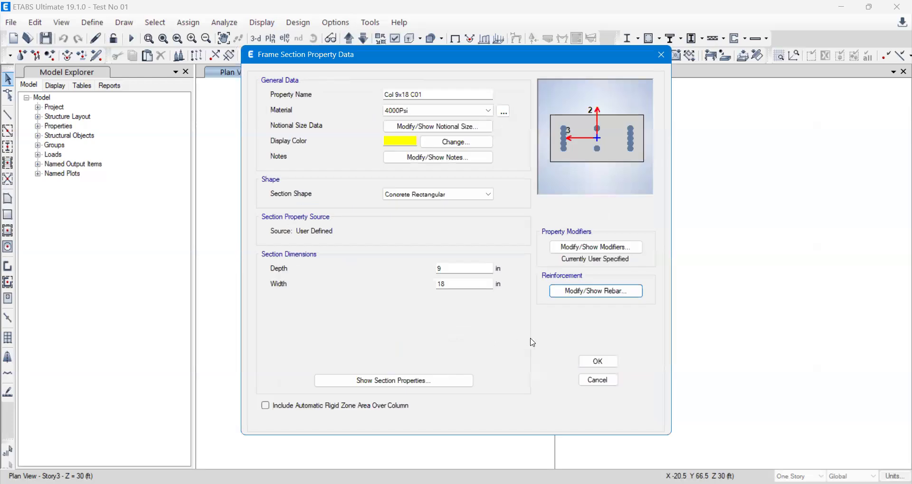
click(589, 363)
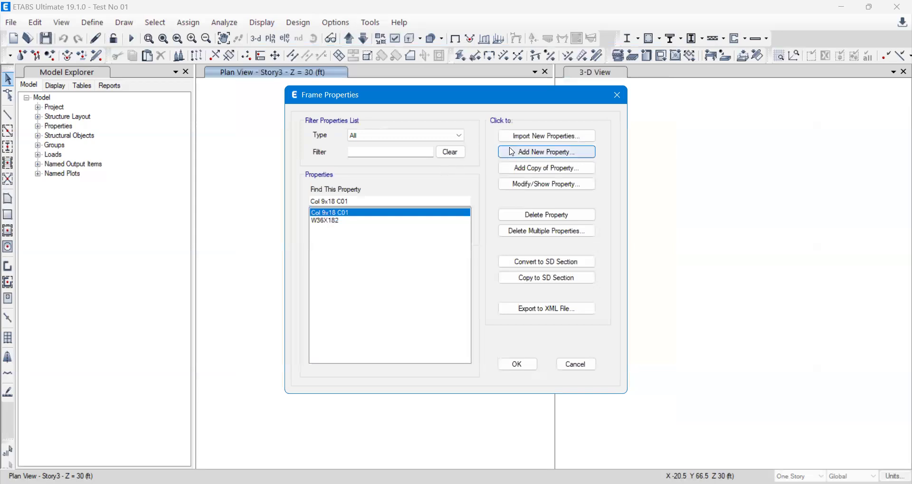
- Add a second concrete rectangular frame section named Col 9x18
click(512, 152)
click(259, 221)
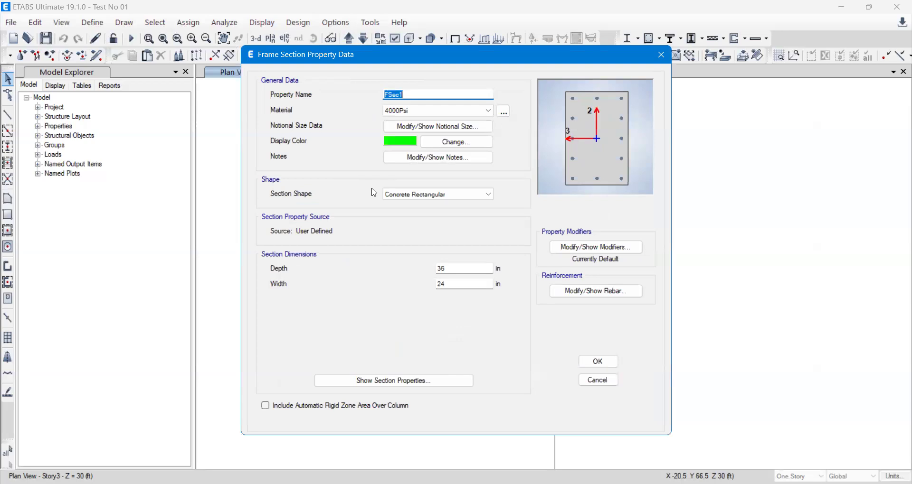
text(Col)
text(9x18)
- Set the second column section's depth to 18 in and its width to 9 in
double_click(450, 270)
text(18)
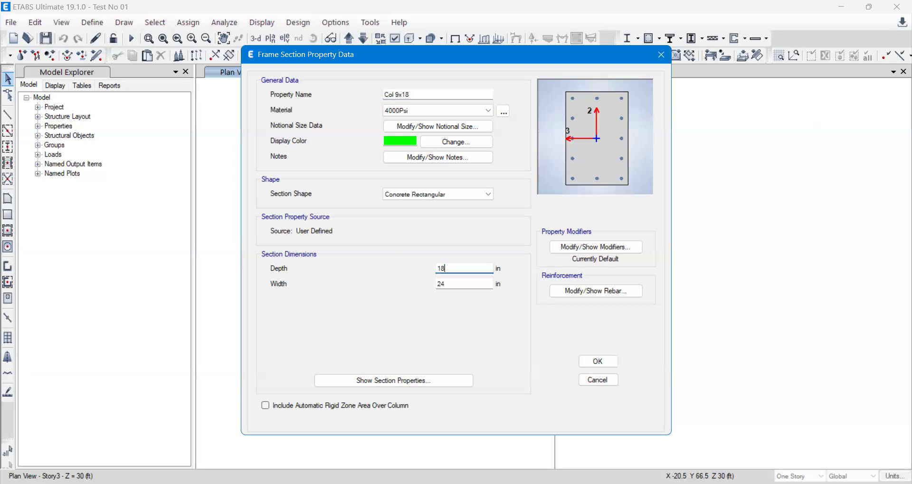
click(456, 284)
text(9)
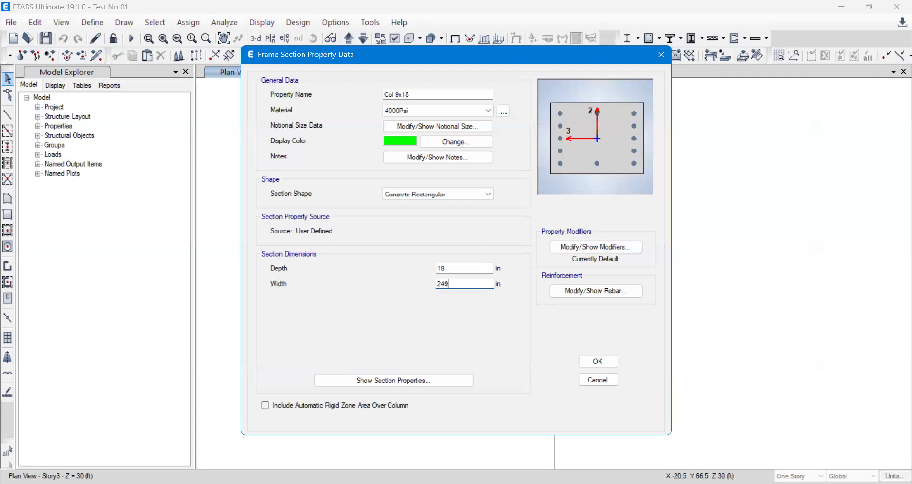
key(BackSpace)
key(BackSpace)
key(BackSpace)
text(9)
click(475, 269)
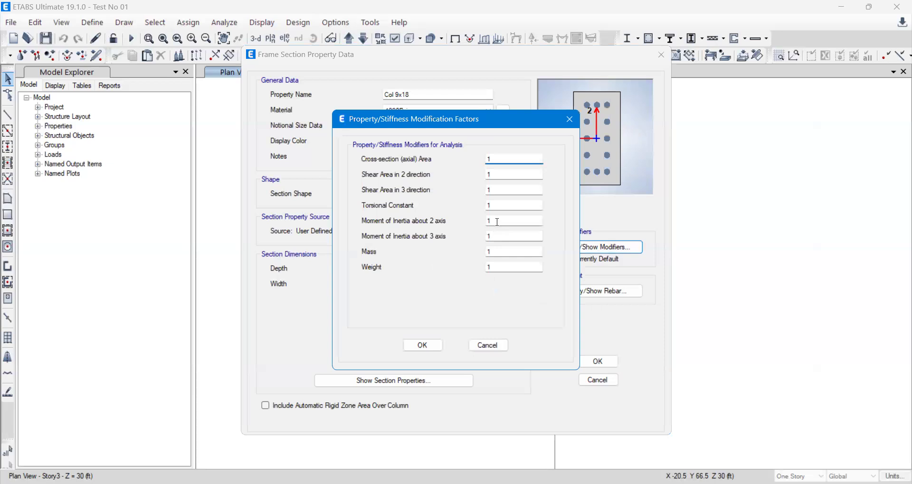
- Set the second column's moment of inertia modifiers about the 2 and 3 axes to 0.70
key(Tab)
key(Tab)
key(Tab)
key(Tab)
text(0.700.70)
click(425, 346)
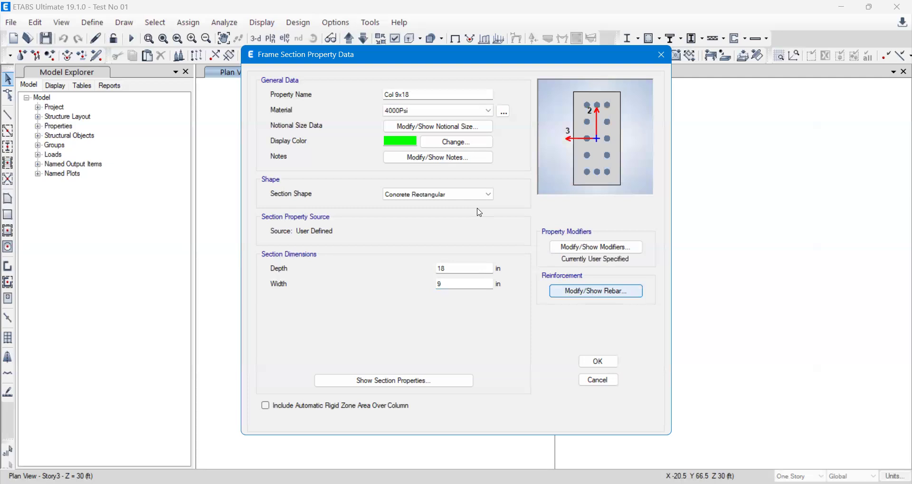
- Keep the second column's default reinforcement data and accept the section
key(Return)
click(426, 402)
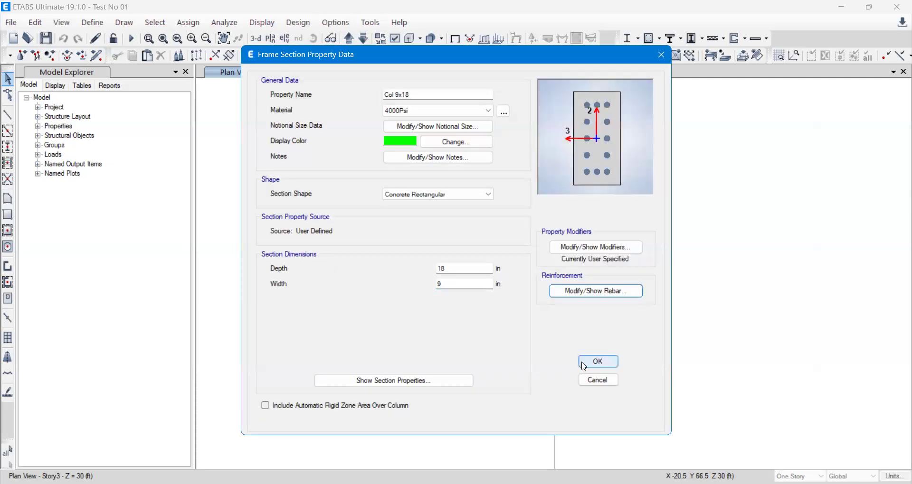
click(585, 365)
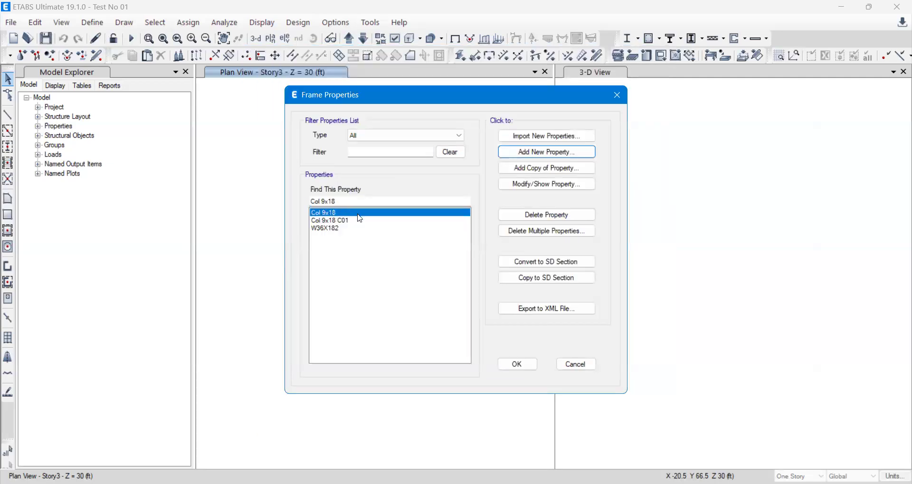
- Rename the 18 in deep, 9 in wide column section Col 9x18 Y
click(532, 190)
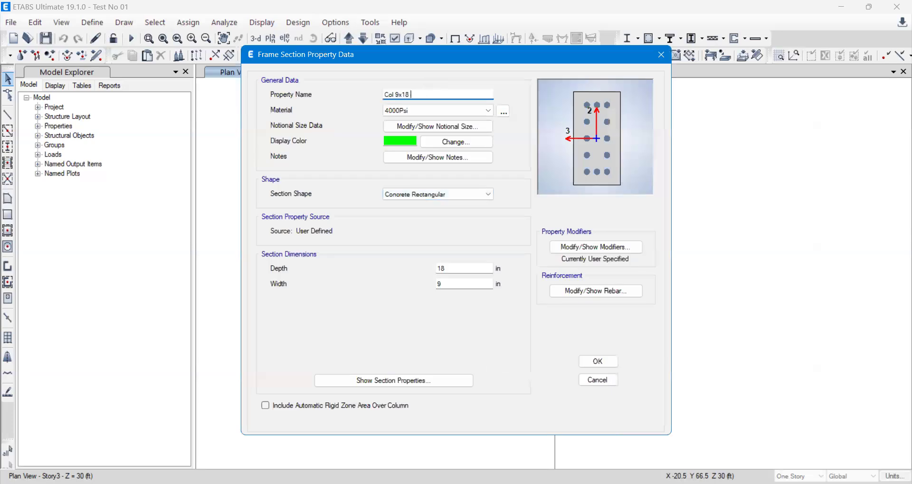
text(V)
key(BackSpace)
text(Y)
click(612, 367)
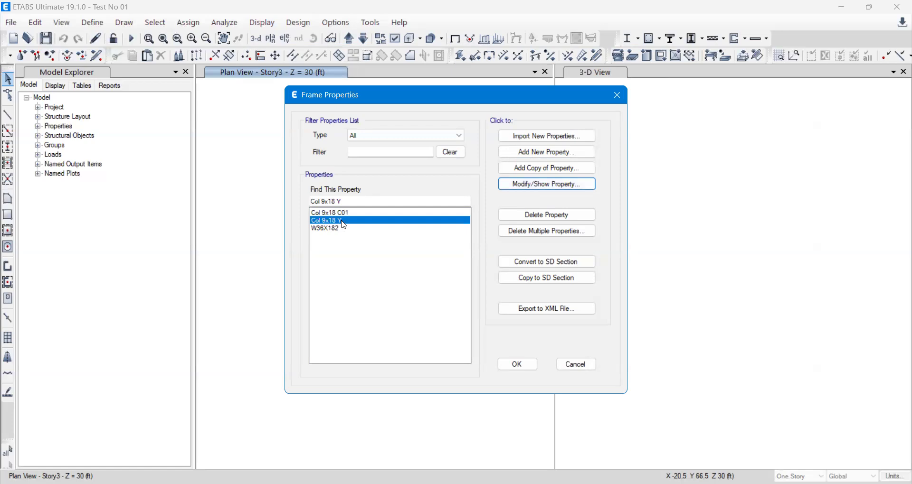
- Rename the Col 9x18 C01 section Col 9x18 X
click(354, 214)
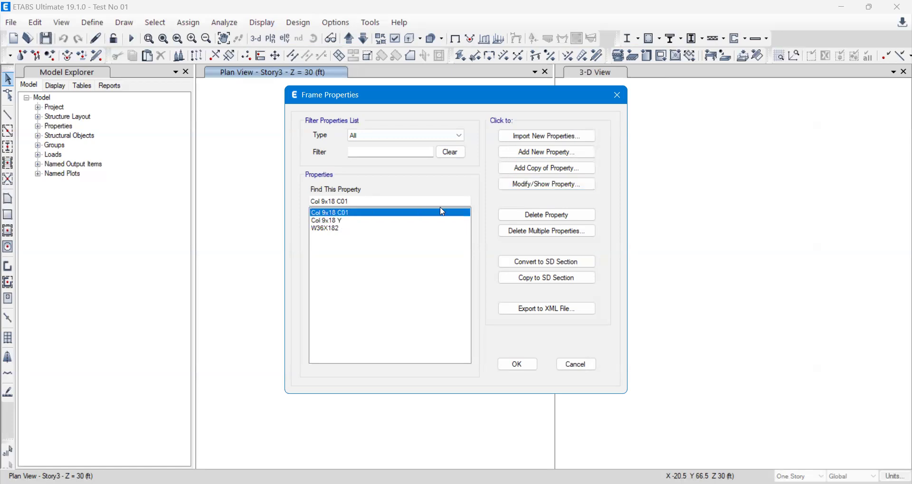
click(558, 189)
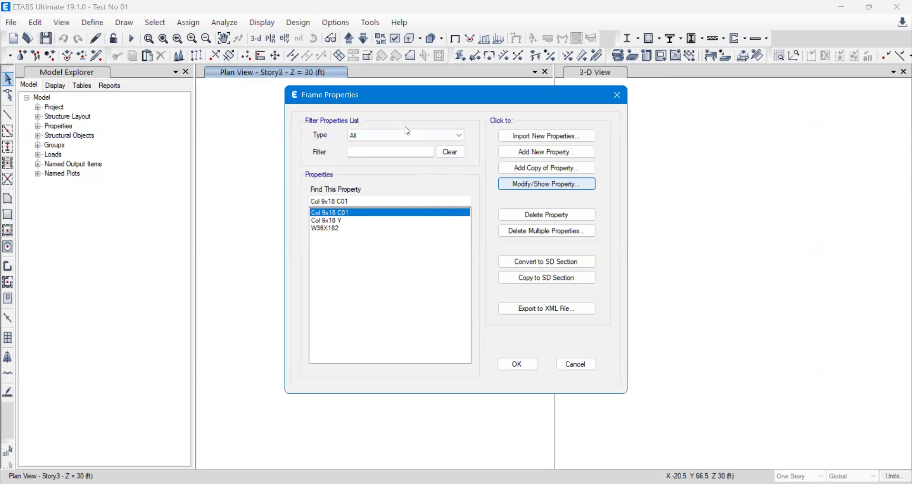
key(BackSpace)
key(BackSpace)
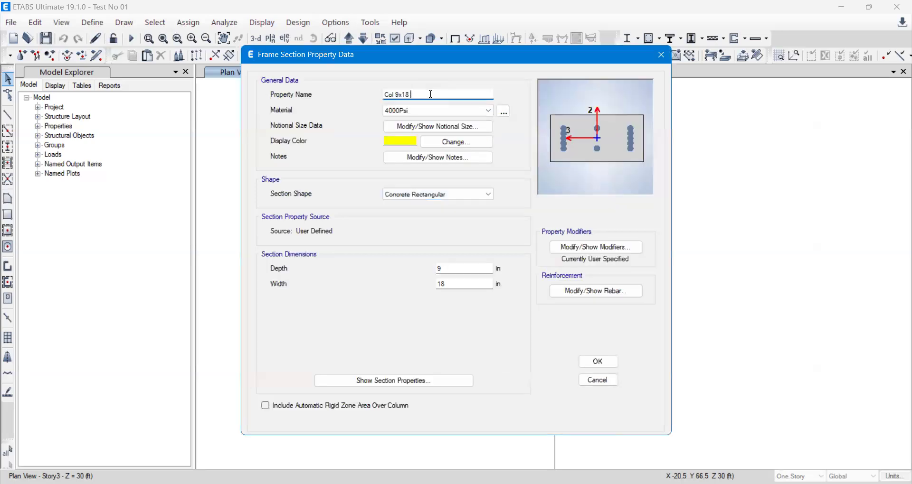
text(X)
click(587, 363)
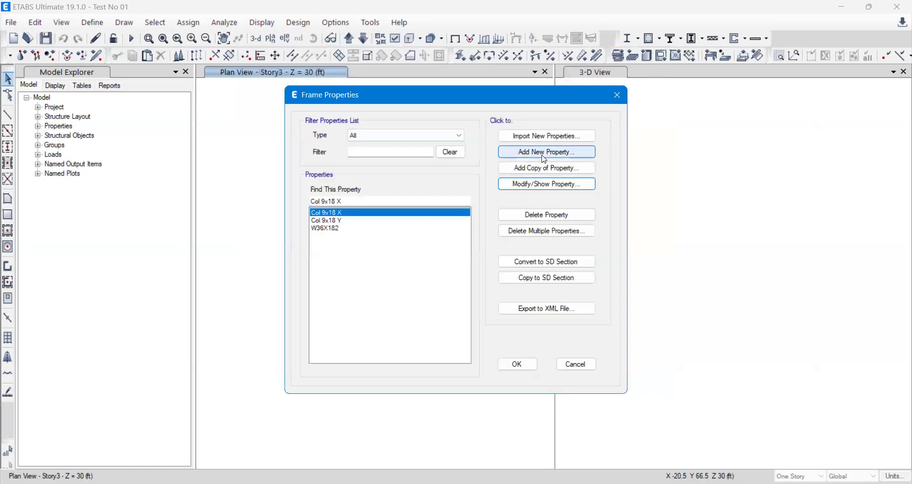
- Add a concrete rectangular section named COL 9x9 with a depth and width of 9 in
click(544, 160)
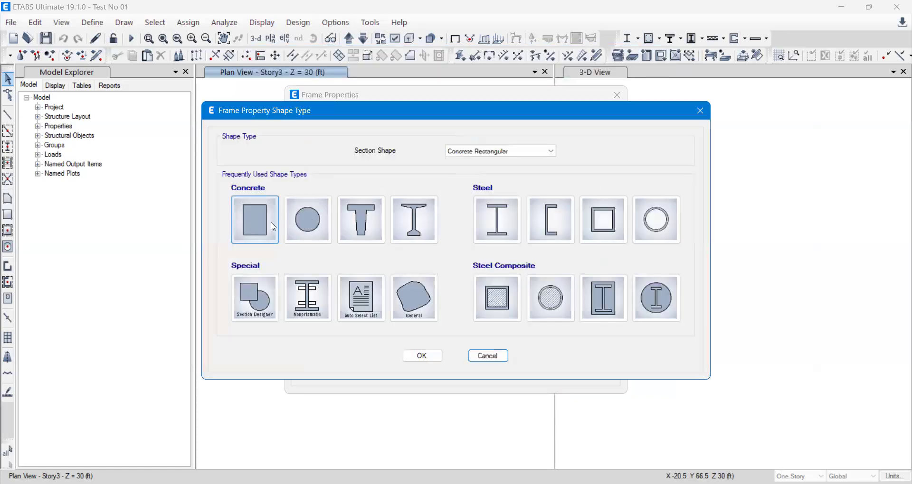
key(Escape)
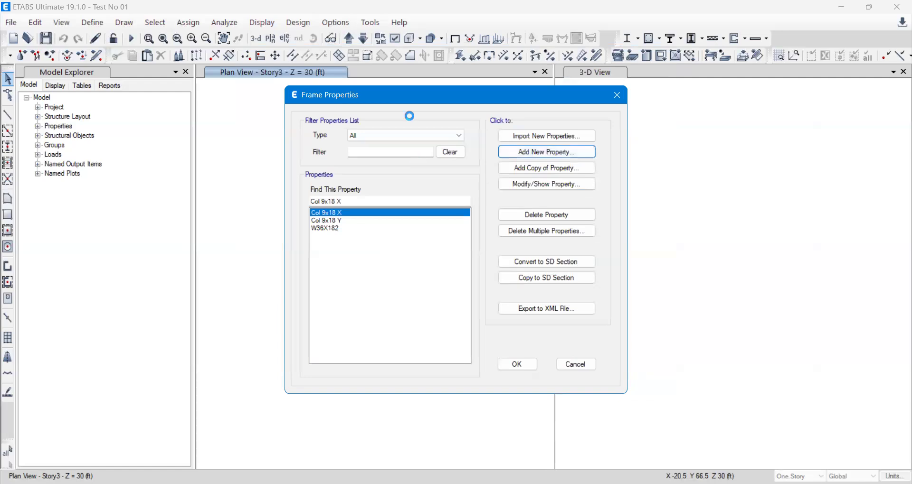
text(COl 9x9)
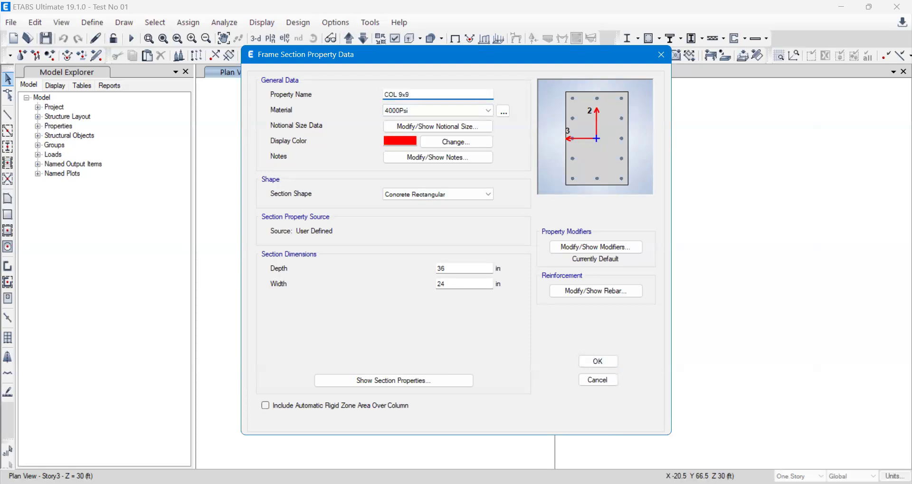
double_click(463, 268)
text(9)
key(Tab)
text(9)
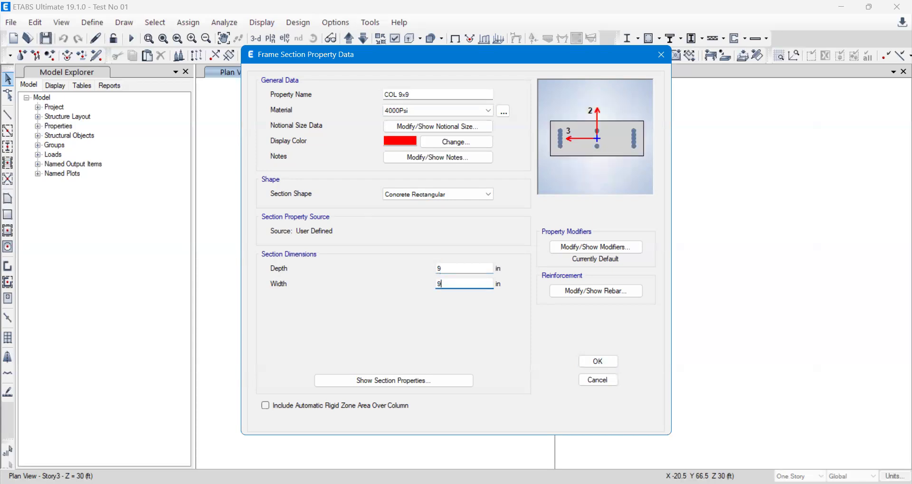
click(483, 267)
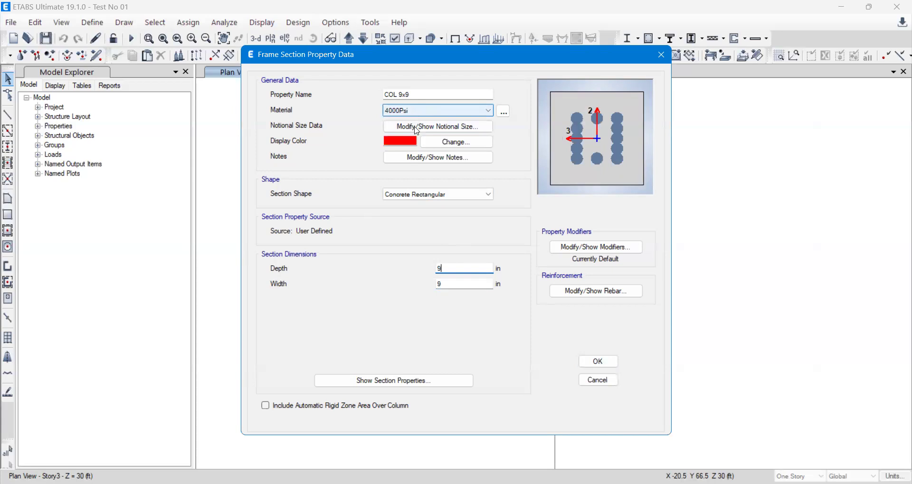
- Set the COL 9x9 moment of inertia modifiers about the 2 and 3 axes to 0.70 and accept the section
click(611, 249)
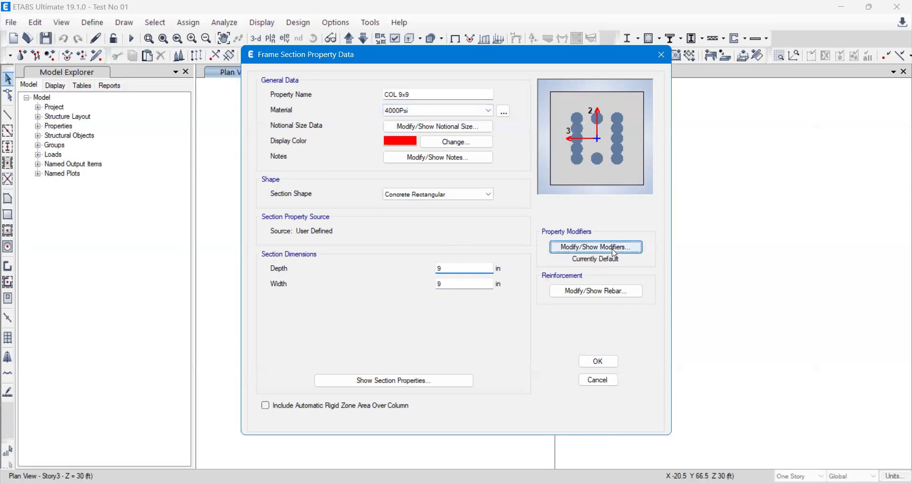
double_click(493, 221)
text(0.70)
key(Tab)
text(0.70)
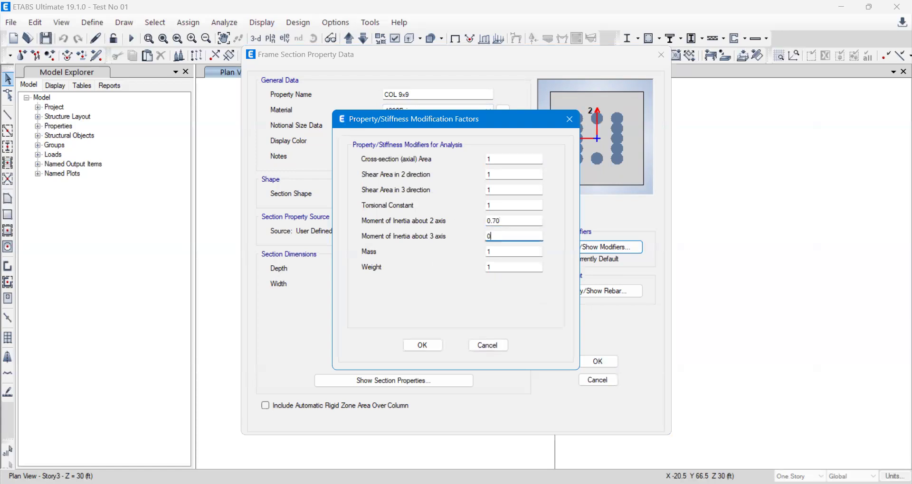
click(412, 344)
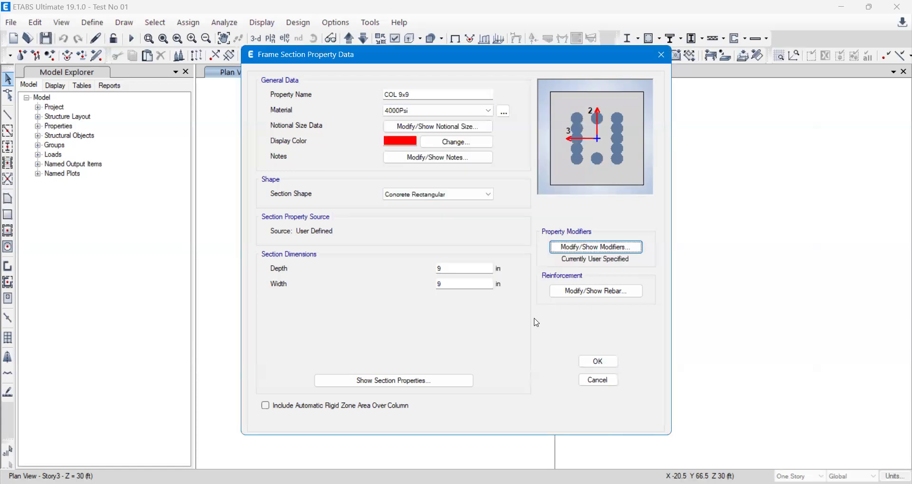
click(602, 366)
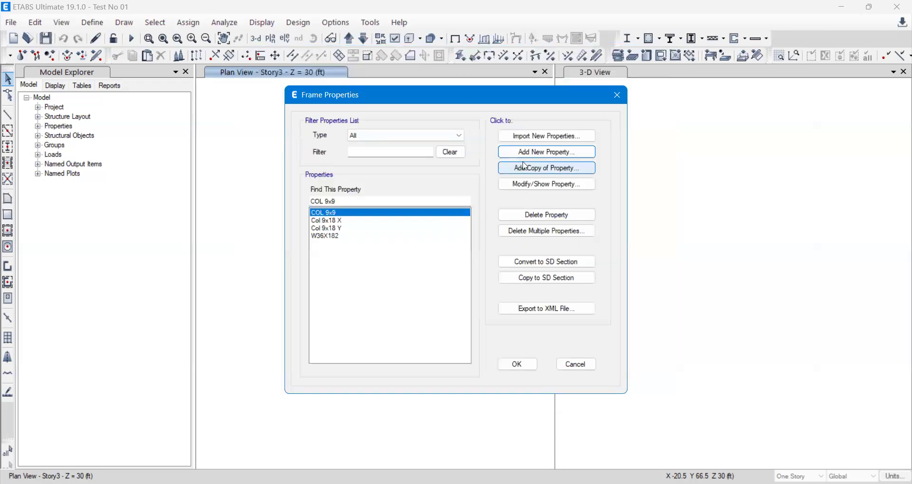
- Add another concrete rectangular section and name it Col 12x9
click(535, 155)
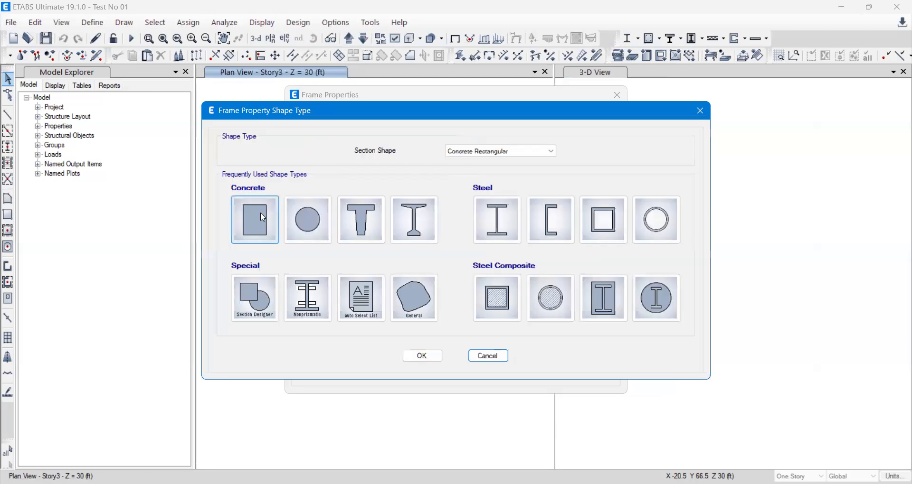
click(263, 218)
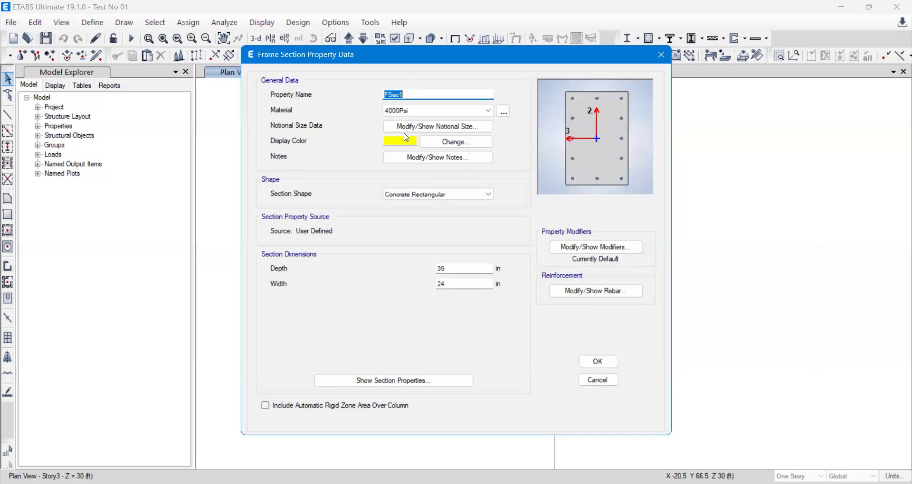
text(Col 12x9)
key(BackSpace)
key(BackSpace)
key(BackSpace)
text(2x9)
- Set the Col 12x9 section's depth to 12 in and width to 9 in
double_click(471, 269)
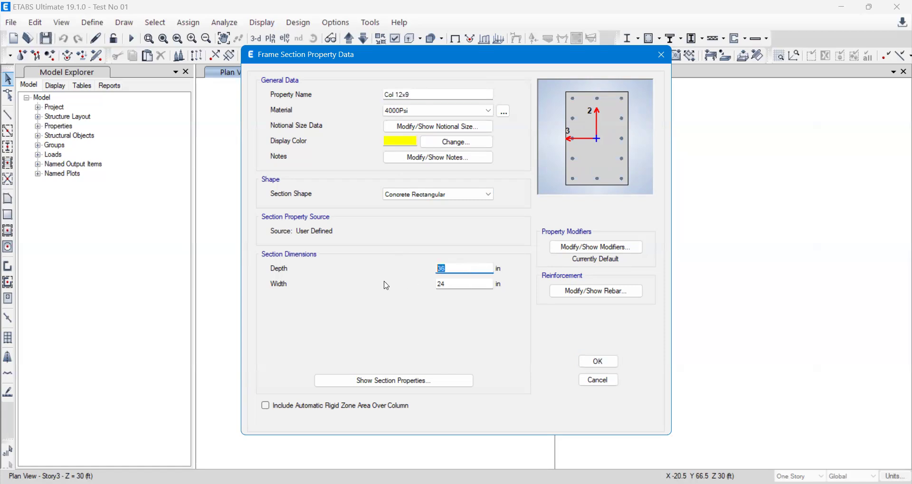
text(12)
key(Tab)
text(9)
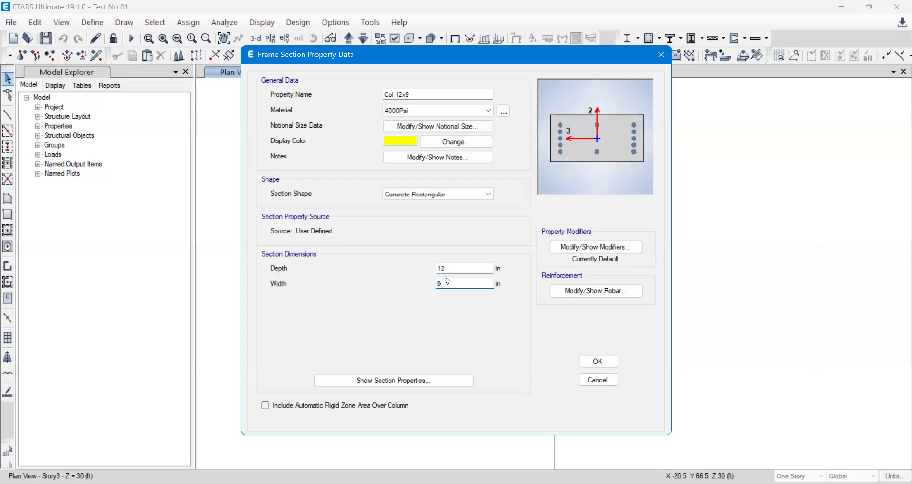
click(482, 267)
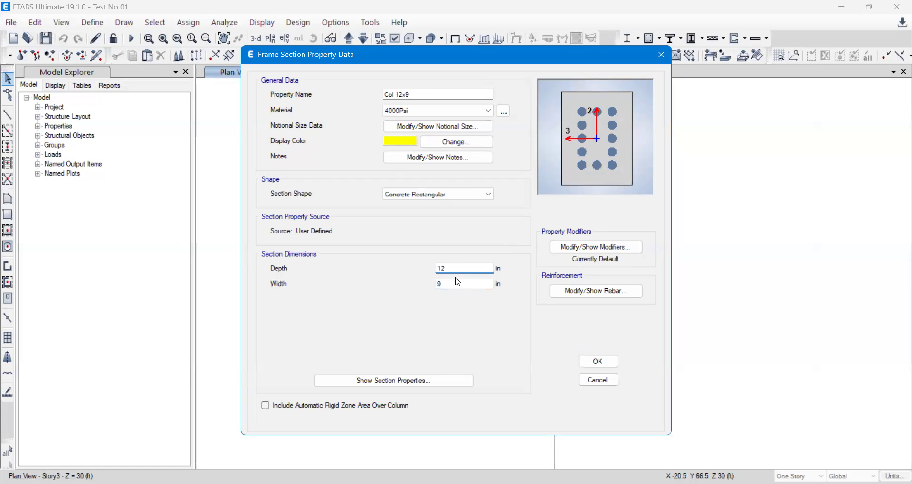
- Set the Col 12x9 section's depth to 9 in and width to 12 in
drag(452, 269, 404, 268)
text(9)
double_click(442, 283)
text(12)
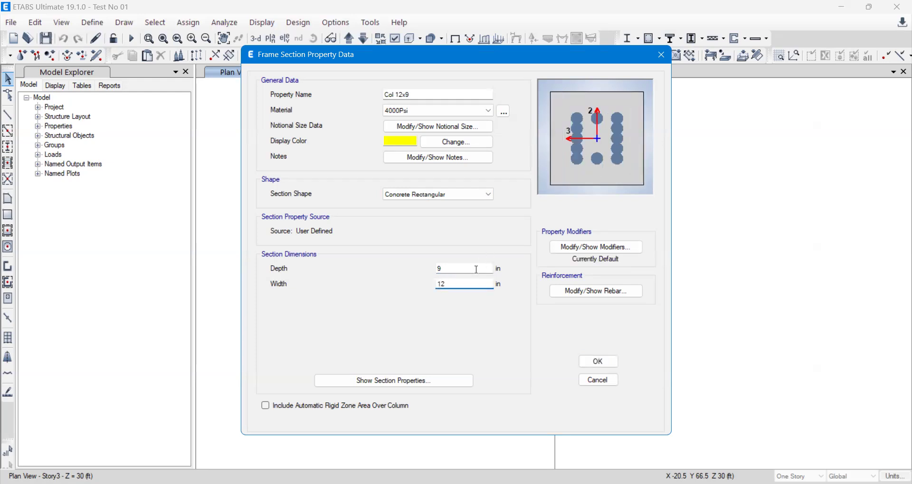
key(shift+Tab)
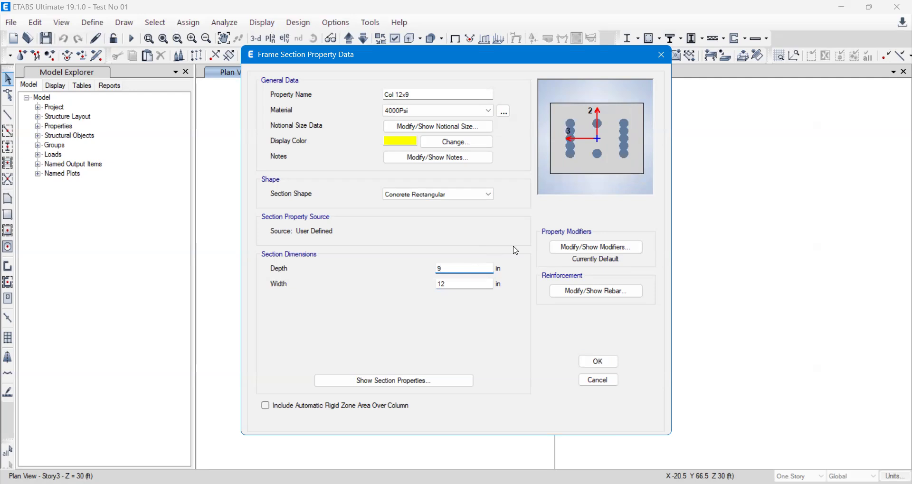
- Set the Col 12x9 moment of inertia modifiers about the 2 and 3 axes to 0.70 and accept the section
click(564, 252)
key(Tab)
key(Tab)
key(Tab)
key(Tab)
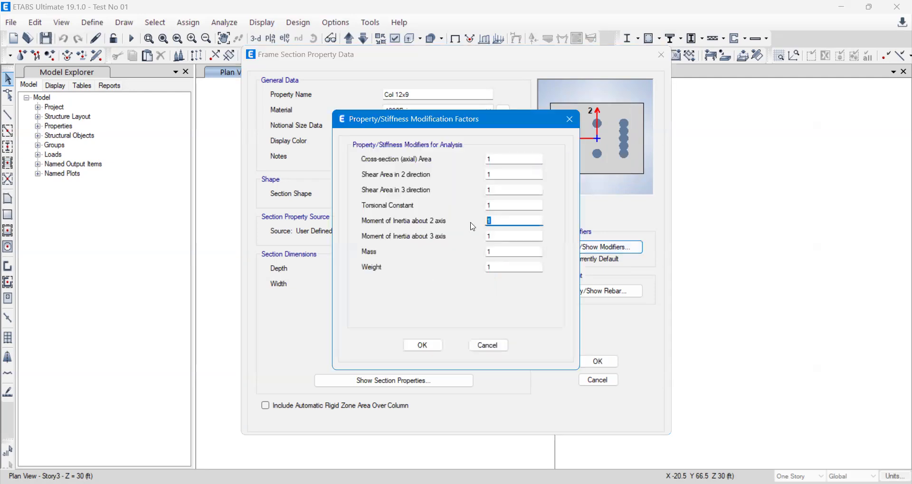
text(0.70)
key(Tab)
text(0.70)
click(419, 346)
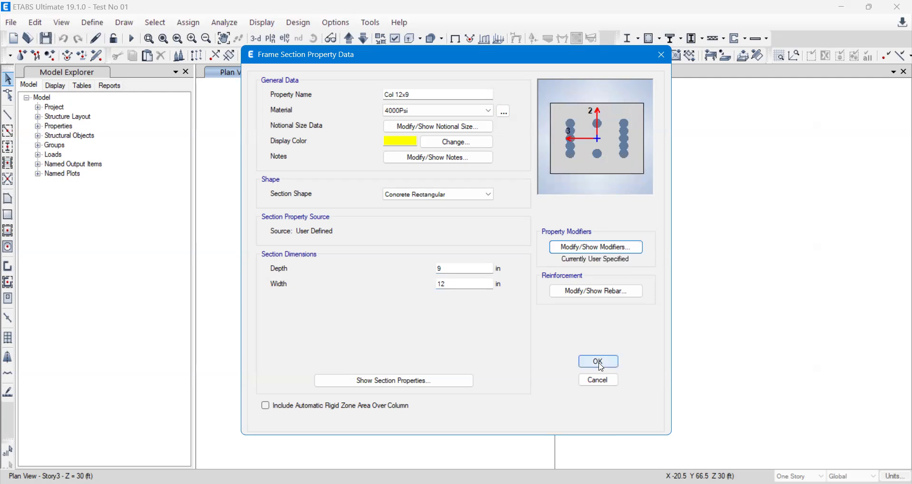
click(599, 363)
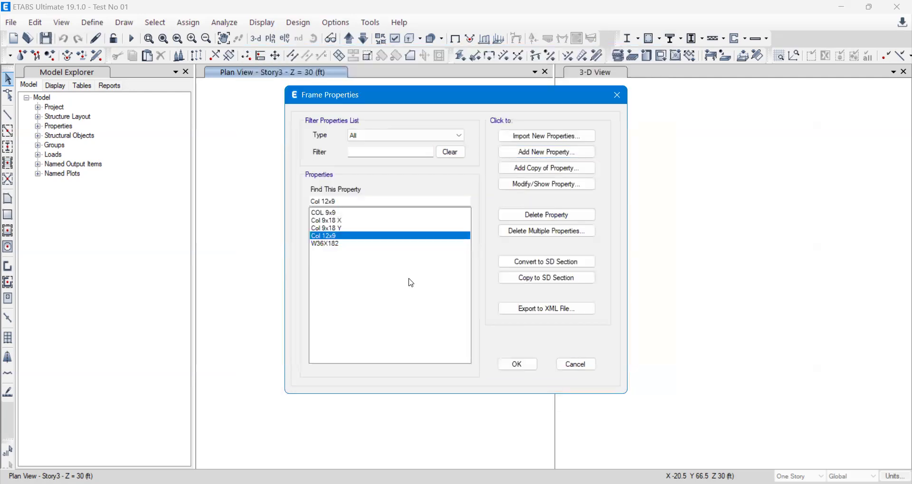
- Add a concrete rectangular section named Beam 9x15 with 3000Psi as its material
click(528, 153)
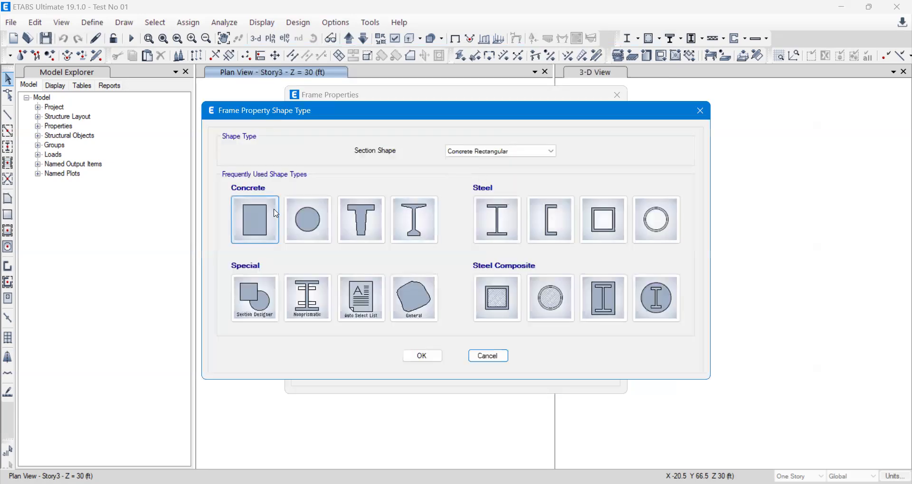
click(276, 215)
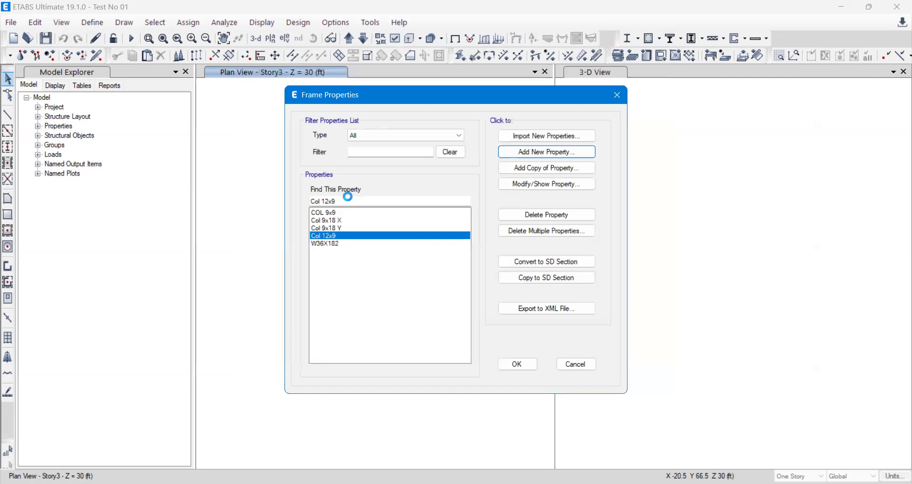
text(Beam)
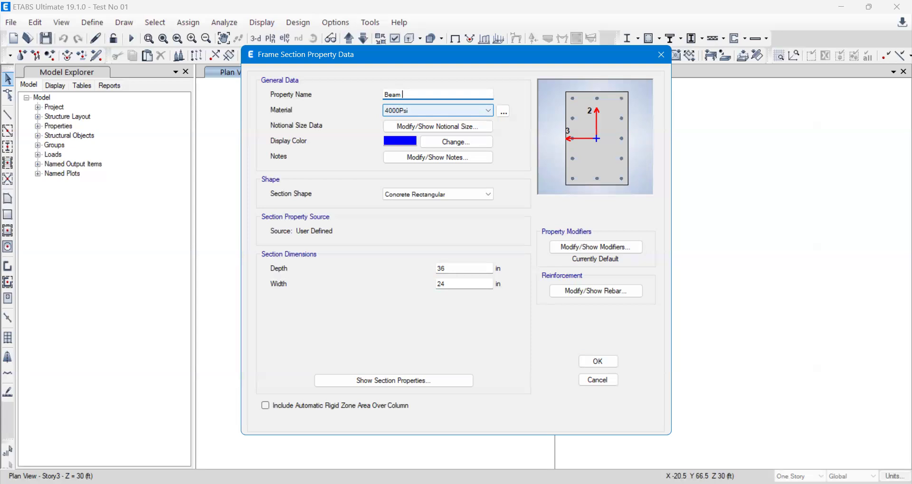
text(9x18)
key(BackSpace)
text(5)
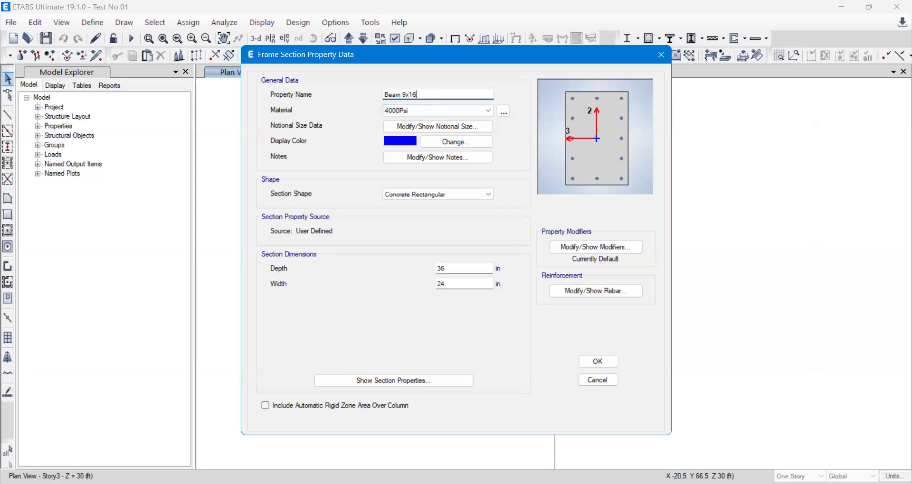
click(412, 112)
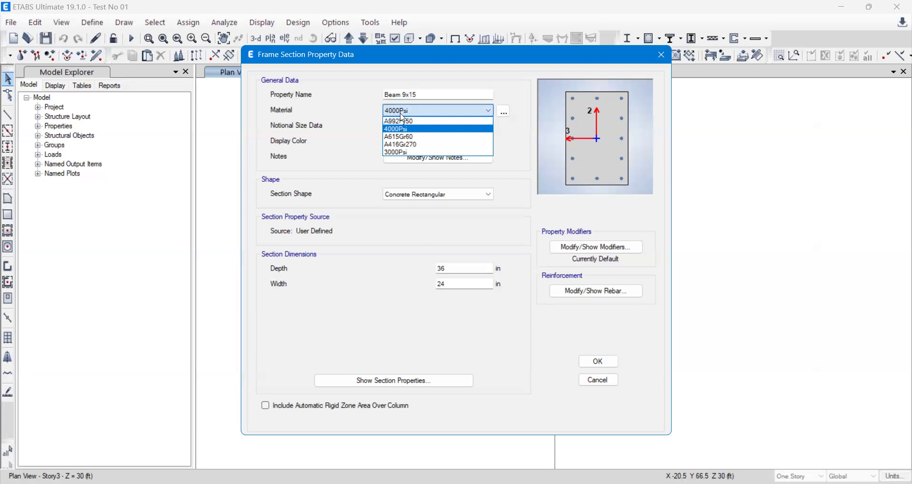
click(407, 153)
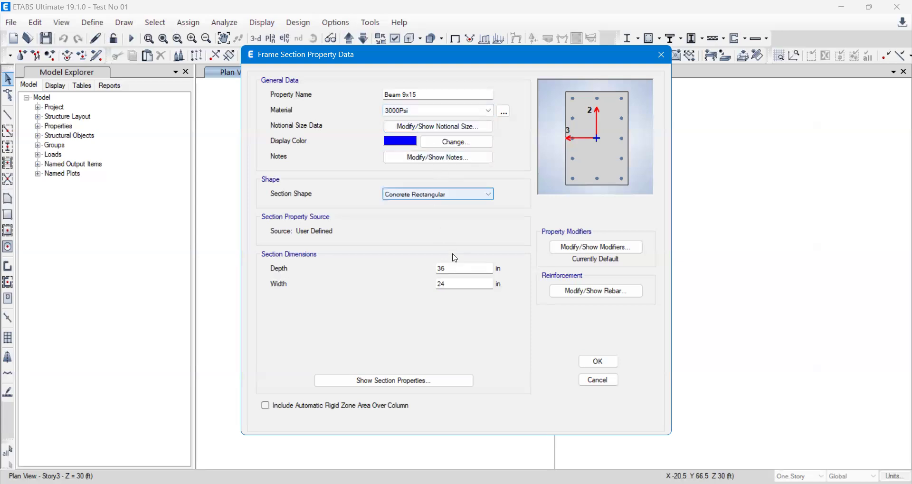
- Set the Beam 9x15 section's depth to 21 in and width to 9 in
double_click(460, 268)
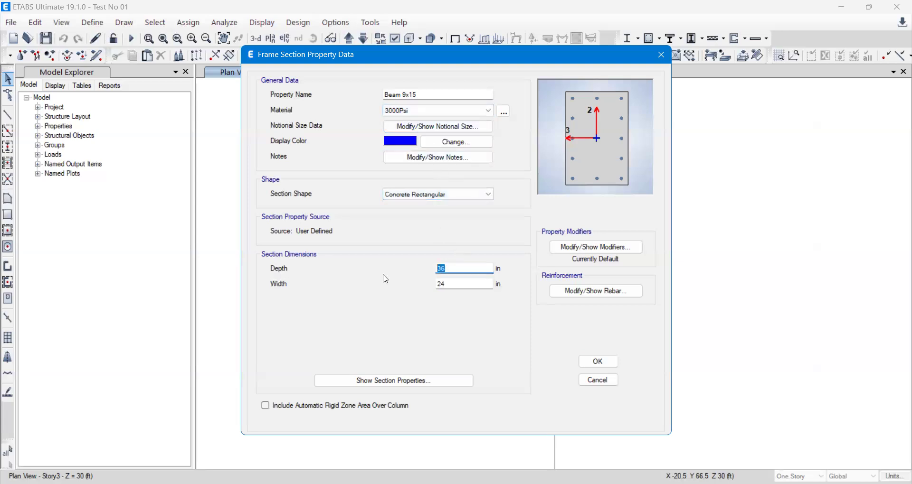
text(15)
key(BackSpace)
key(BackSpace)
text(21)
click(449, 284)
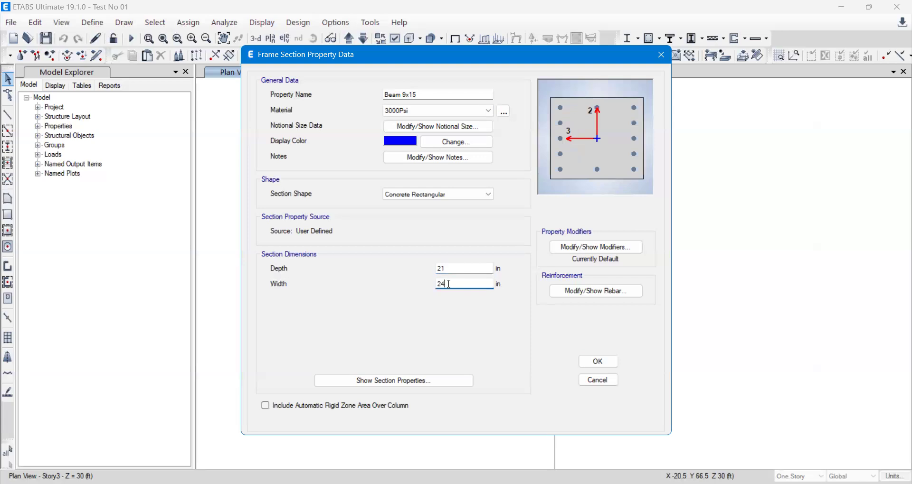
key(BackSpace)
key(BackSpace)
text(9)
click(466, 267)
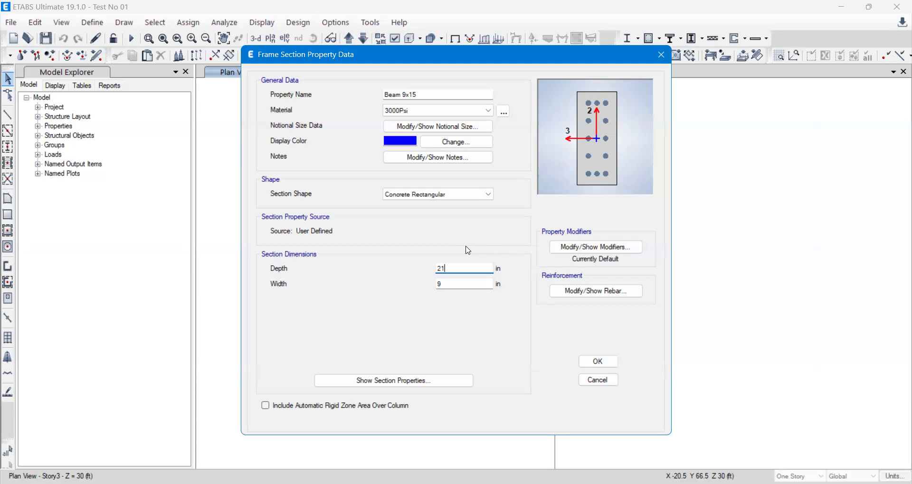
- Change the Beam 9x15 section's depth to 15 in
double_click(447, 270)
text(15)
click(478, 283)
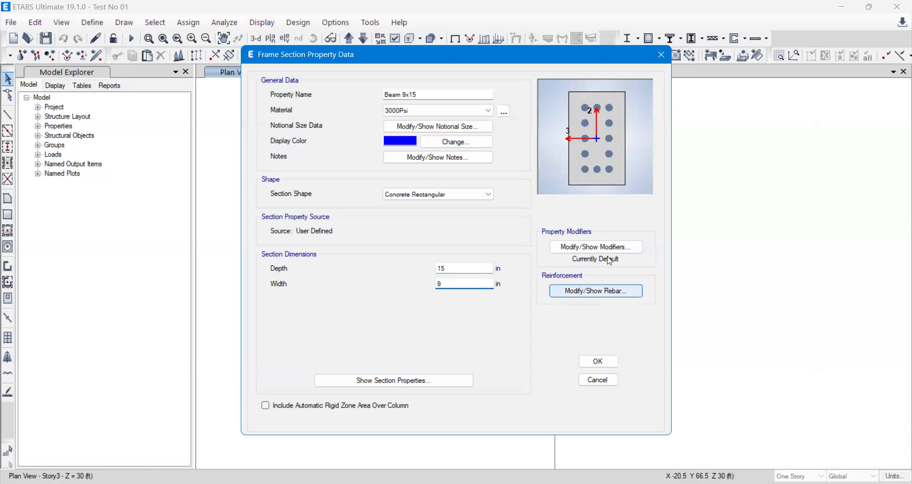
- Set the beam's torsional constant modifier to 0.01 and its moment of inertia modifiers about the 2 and 3 axes to 0.35
click(552, 246)
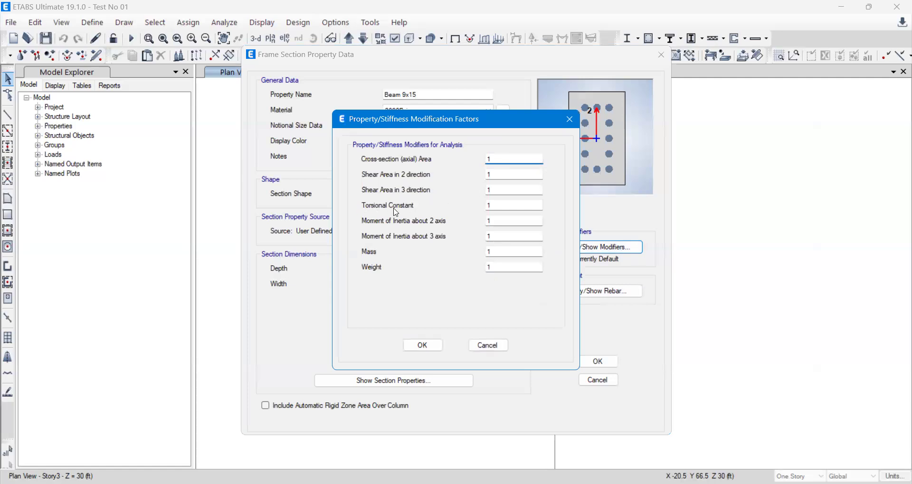
double_click(490, 207)
text(0.01)
double_click(499, 222)
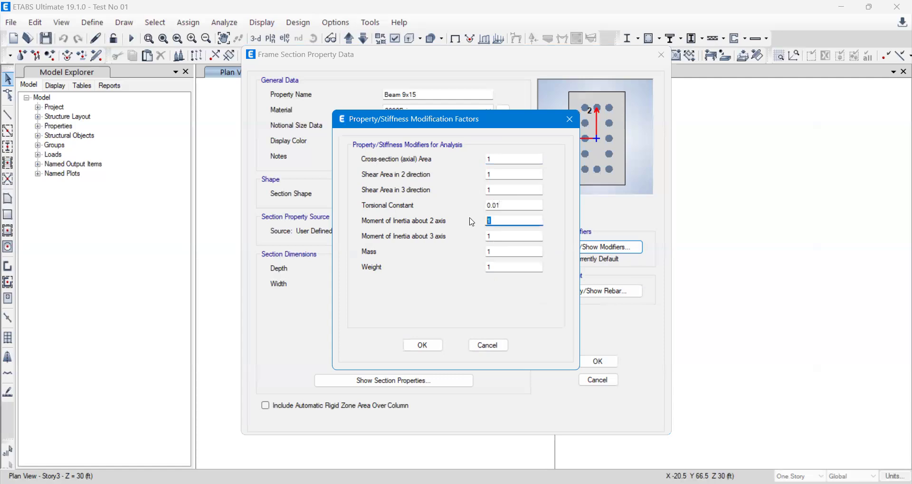
text(0.35)
double_click(494, 236)
text(0.35)
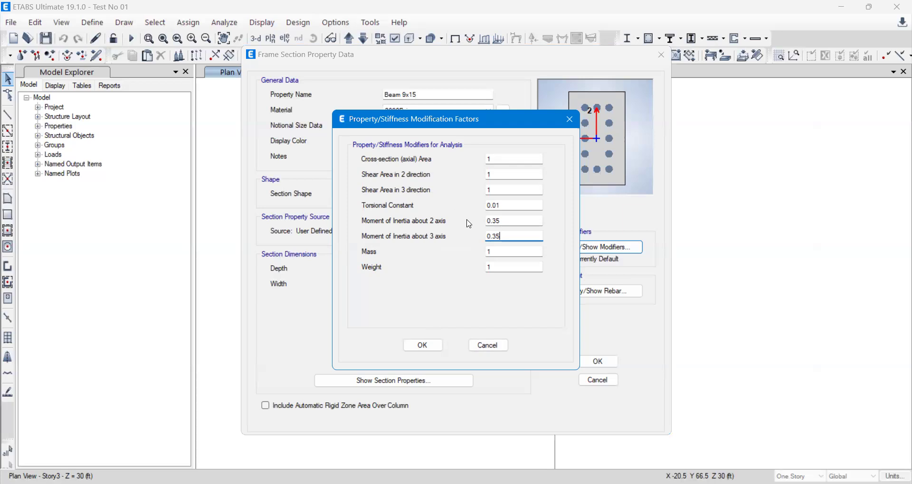
click(511, 207)
click(426, 345)
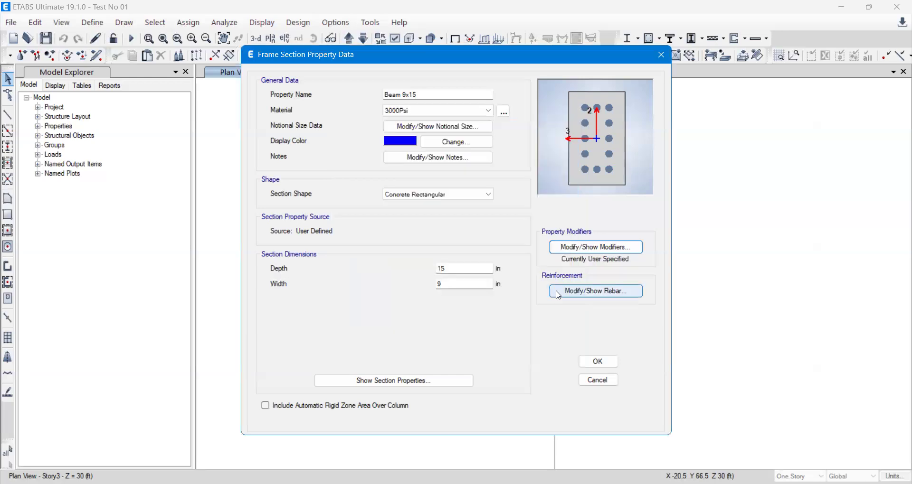
- Set the Beam 9x15 reinforcement design type to M3 Design Only (Beam) and accept the frame section definitions
click(559, 295)
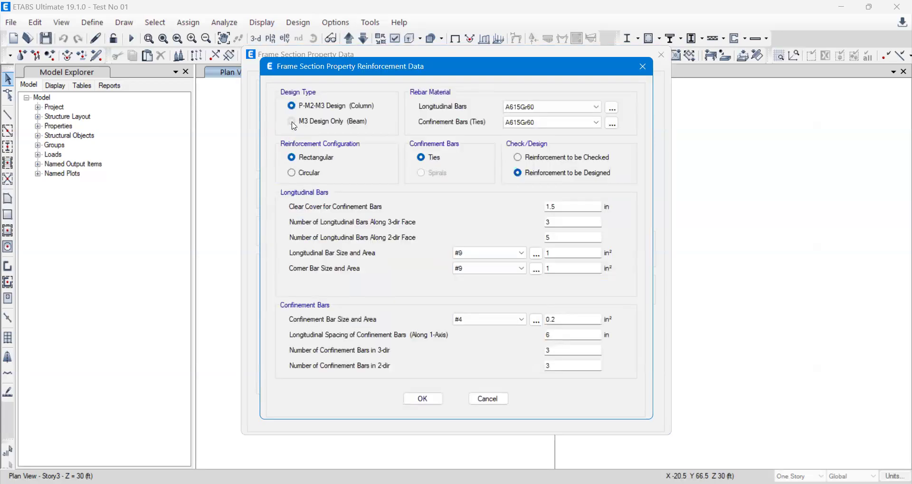
click(292, 123)
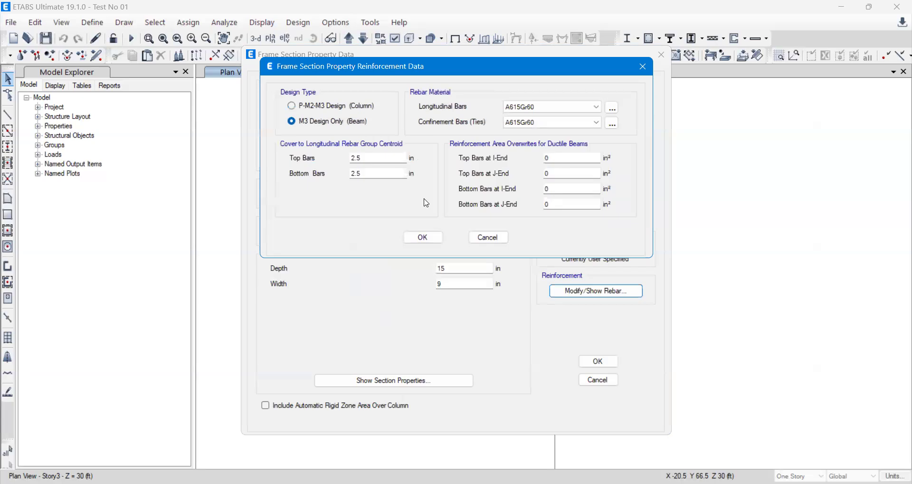
click(422, 238)
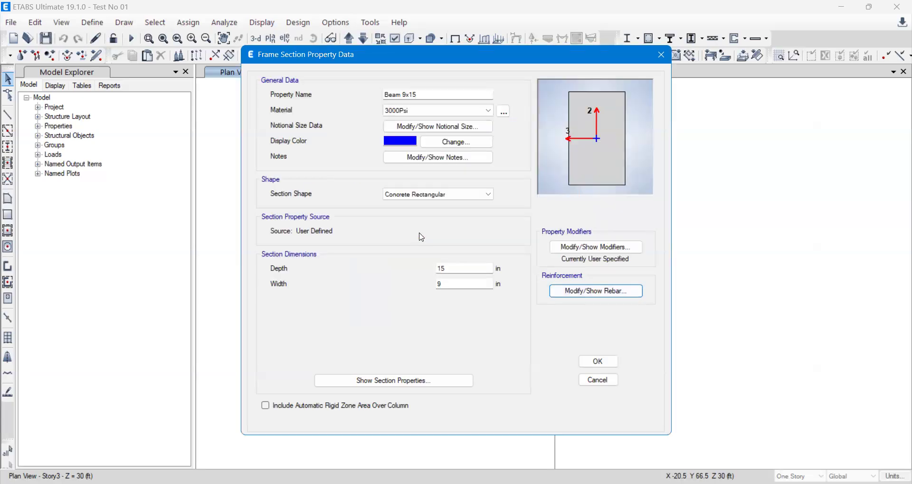
click(589, 363)
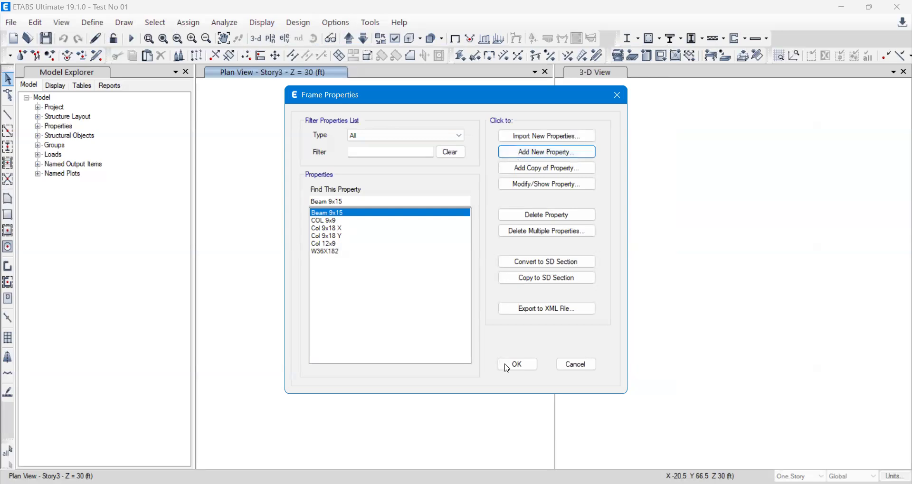
click(507, 365)
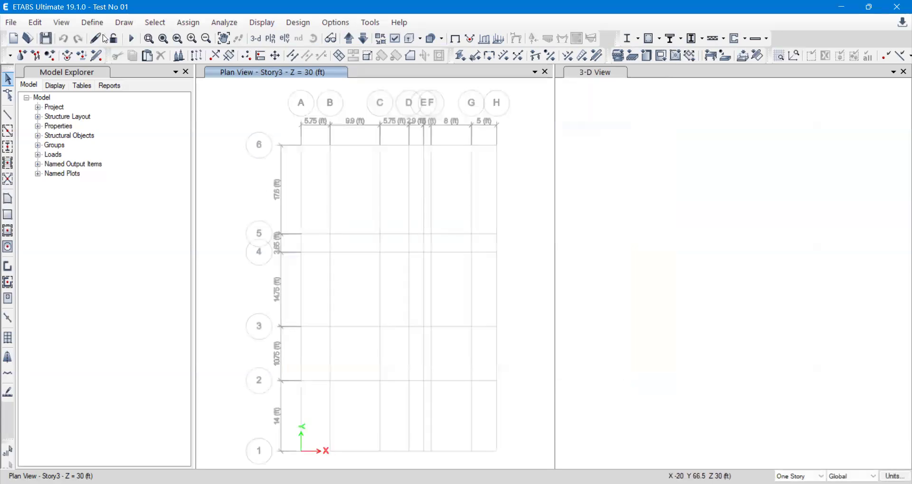
click(89, 26)
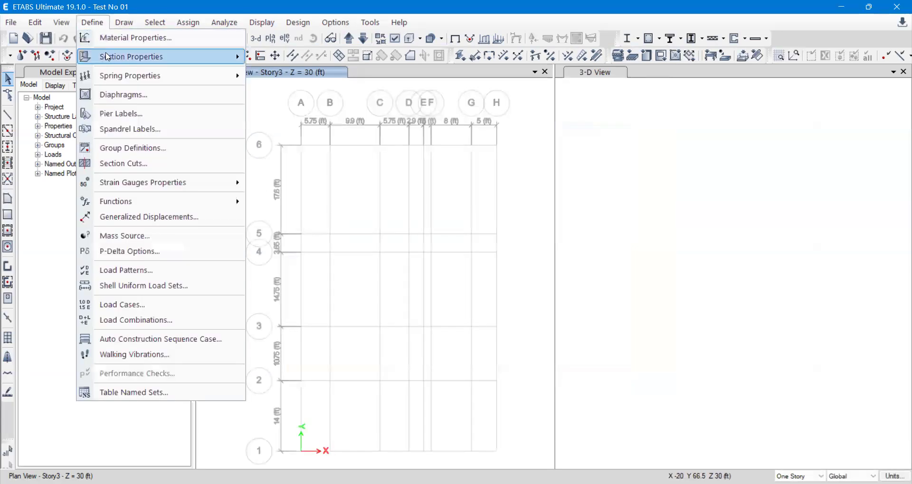
mouse_move(110, 59)
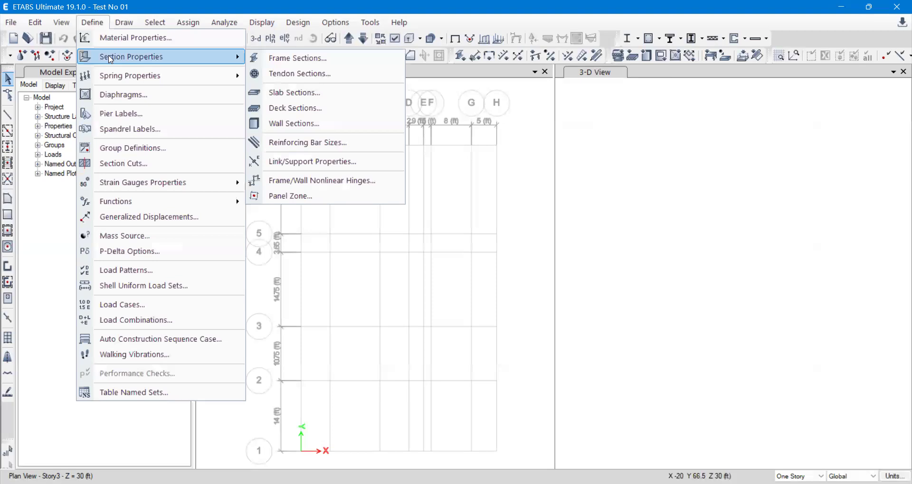
click(271, 93)
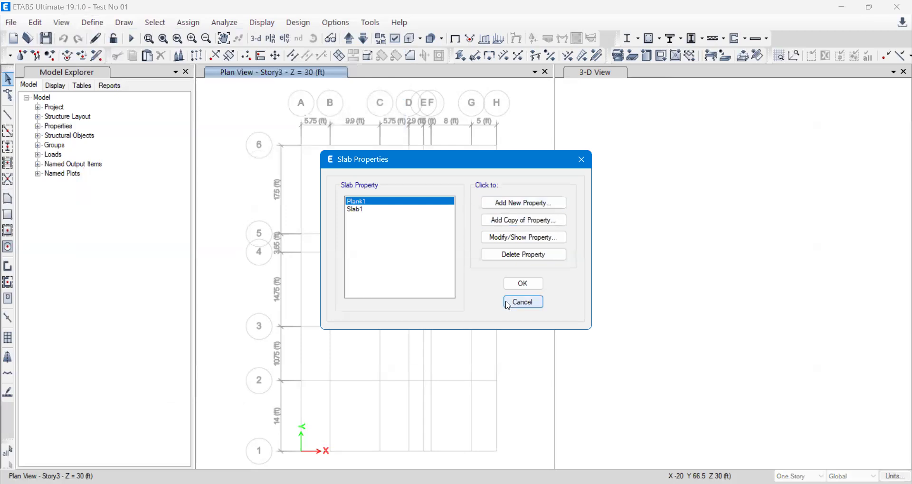
click(522, 302)
- Add a slab section property named Slab 6" with 3000Psi as its material
click(92, 24)
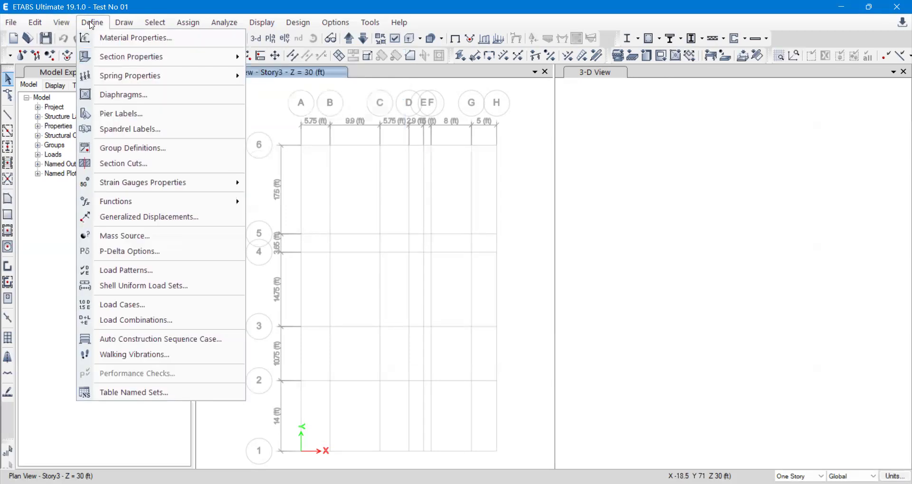
mouse_move(160, 67)
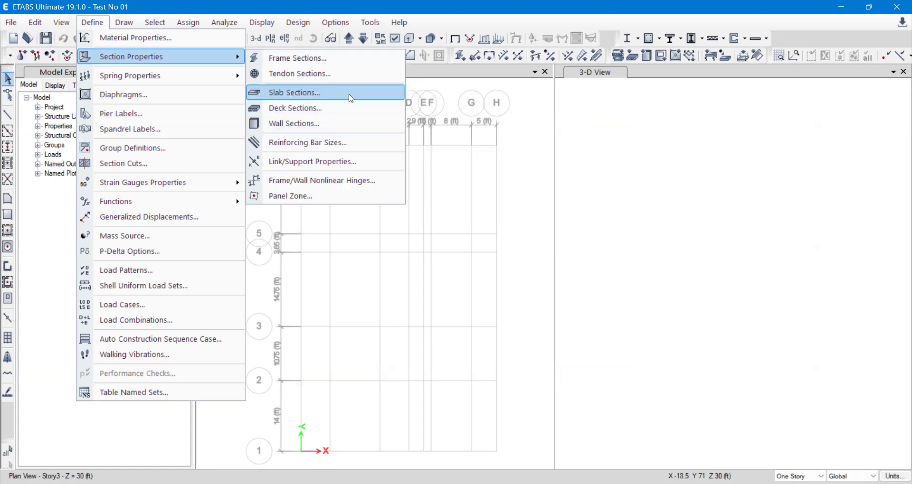
click(352, 97)
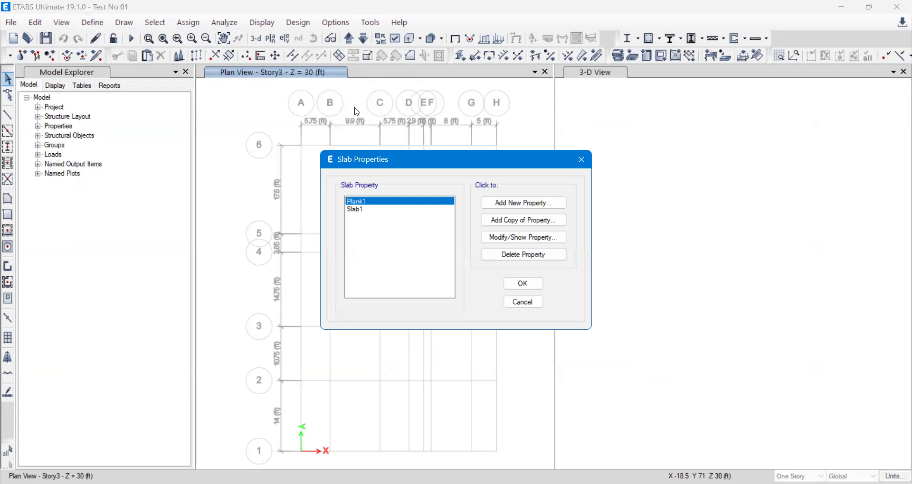
click(505, 203)
text(Slab 6)
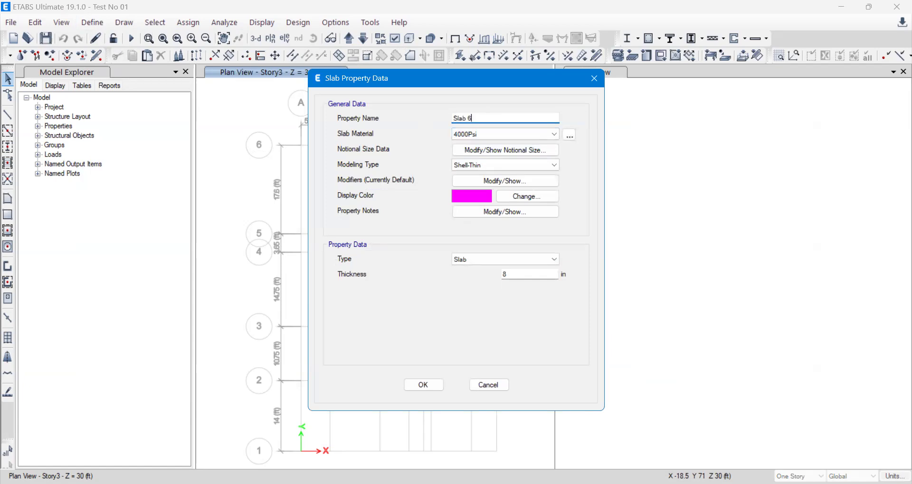
text(")
click(466, 136)
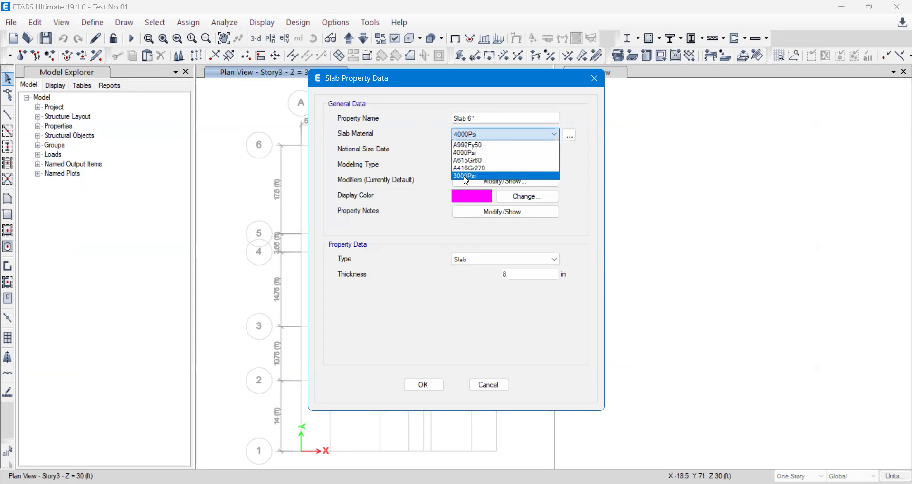
click(465, 176)
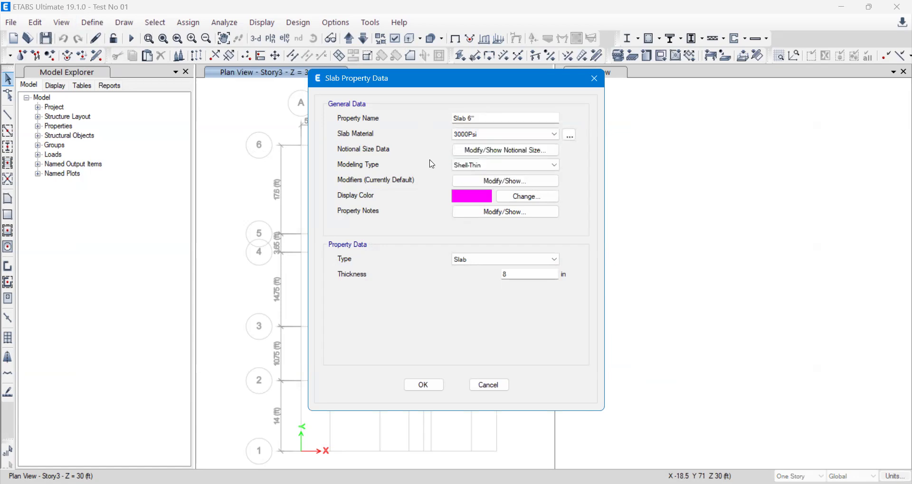
- Set the Slab 6" thickness to 6 in
click(516, 275)
key(BackSpace)
text(6)
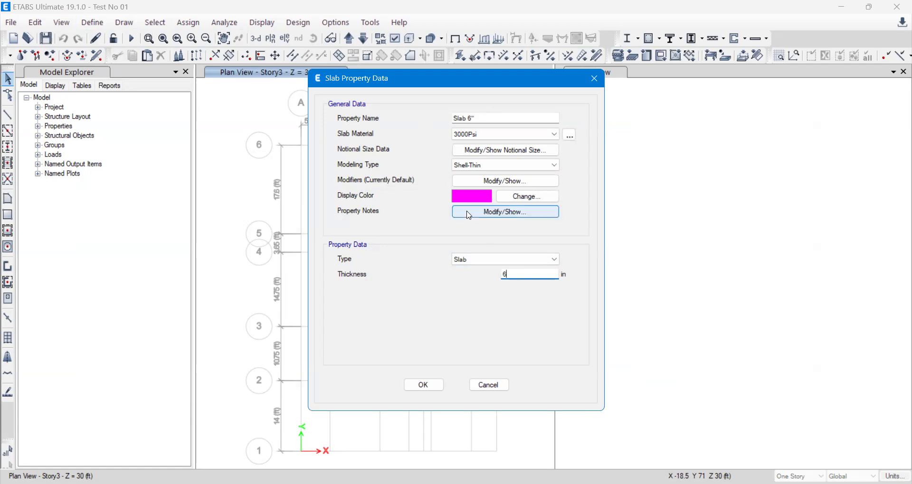
click(514, 218)
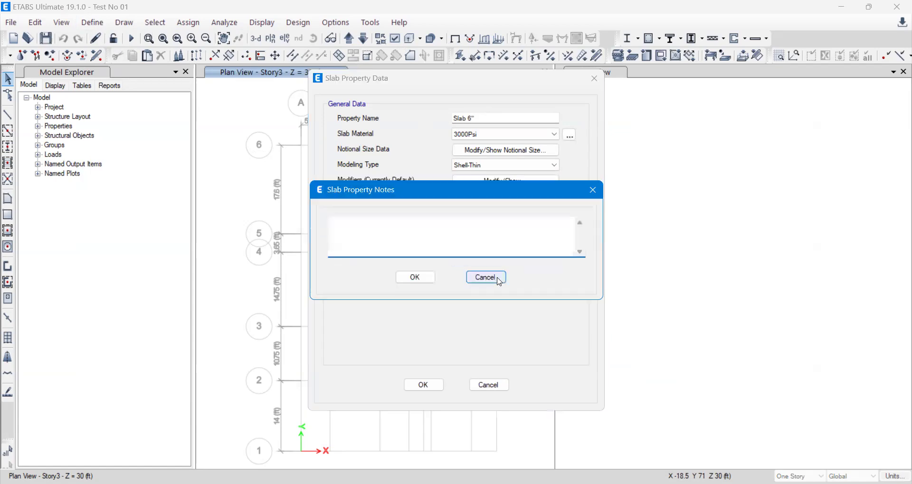
click(485, 277)
- Set the slab's bending m11, m22 and m12 stiffness modifiers to 0.25 and accept the slab property definitions
click(470, 183)
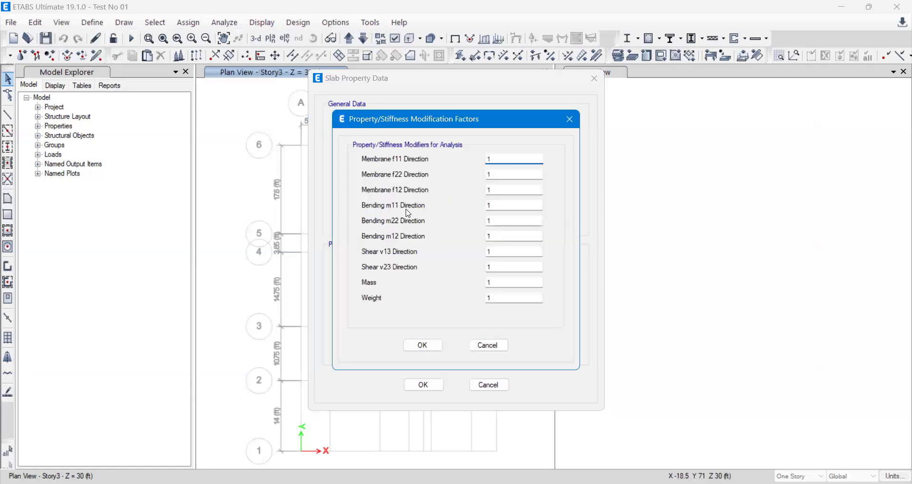
click(486, 208)
text(0.25)
key(Tab)
text(0.)
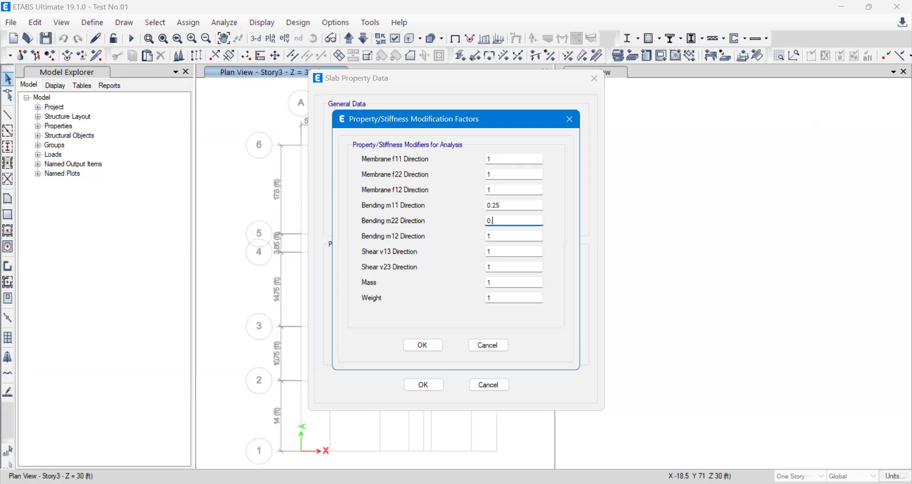
text(25)
key(Tab)
text(0.25)
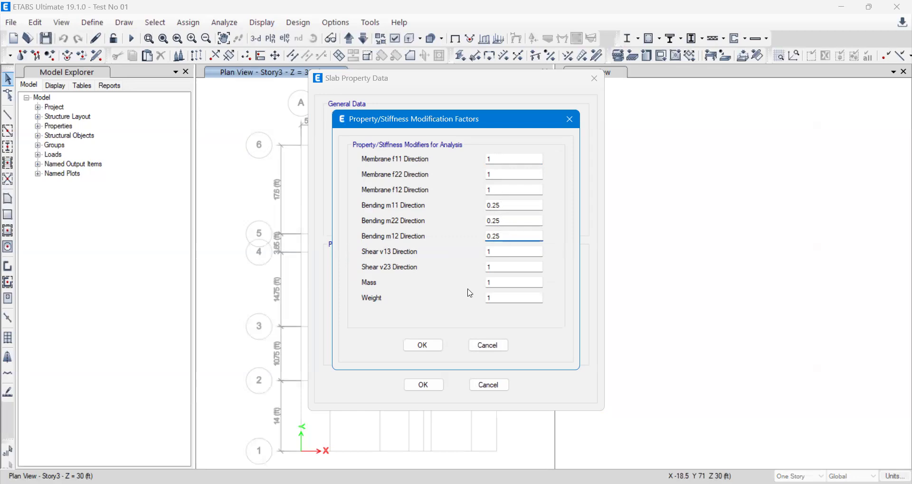
key(Return)
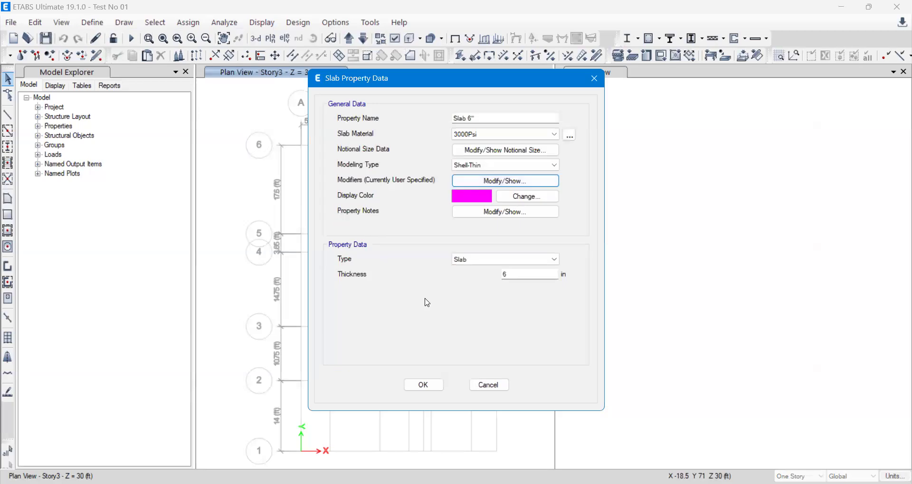
click(410, 390)
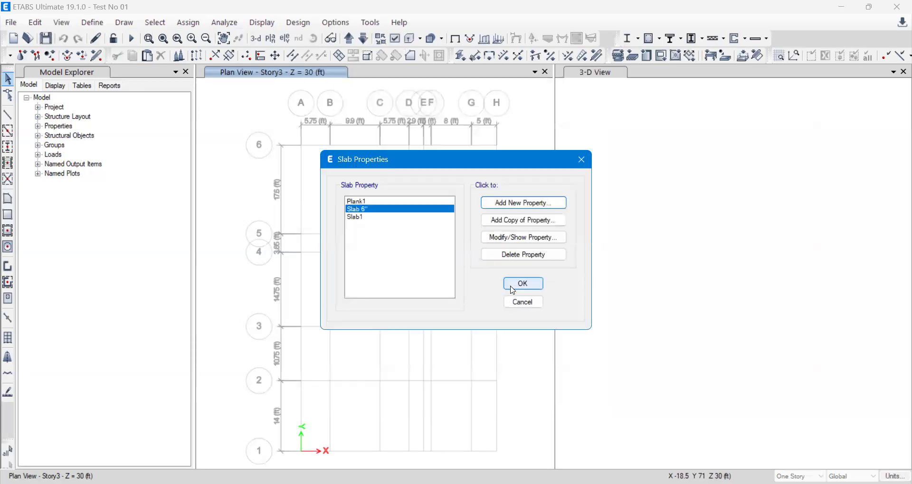
click(512, 290)
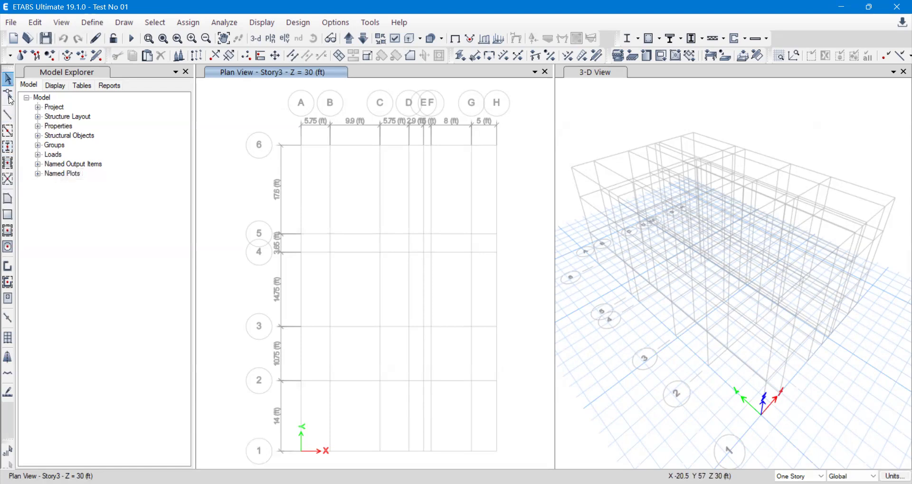
- Try a Col 9x18 X column at grid intersection A-6 on Story3 only, and undo its placement
click(7, 148)
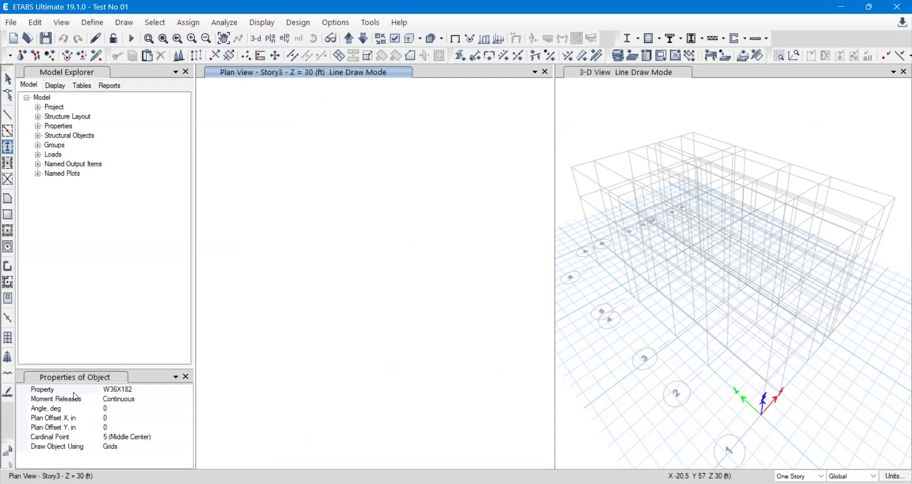
click(135, 389)
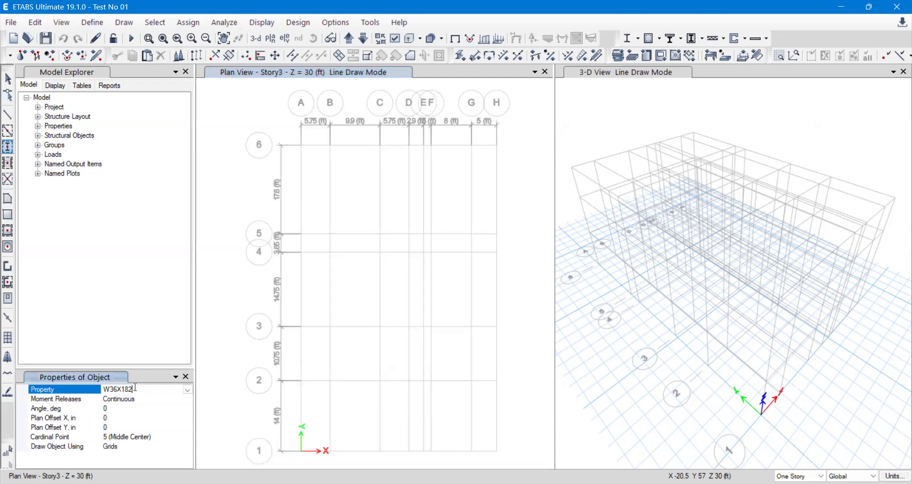
click(187, 389)
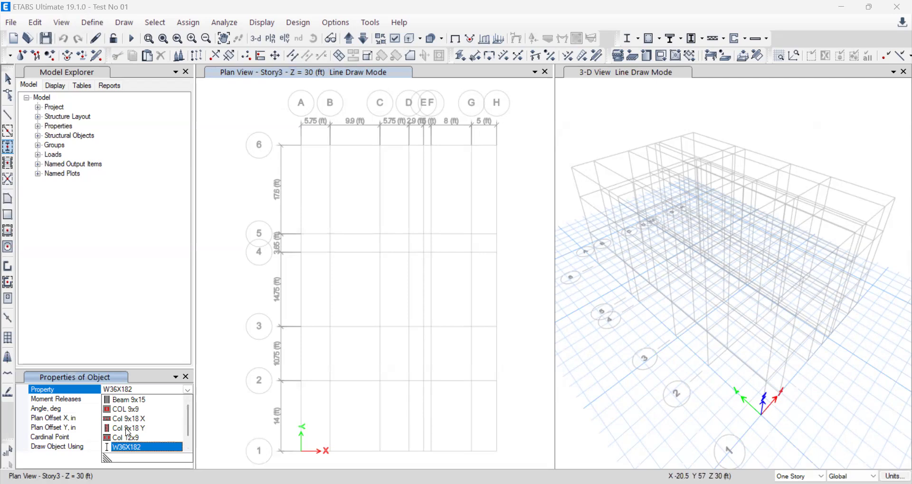
click(267, 189)
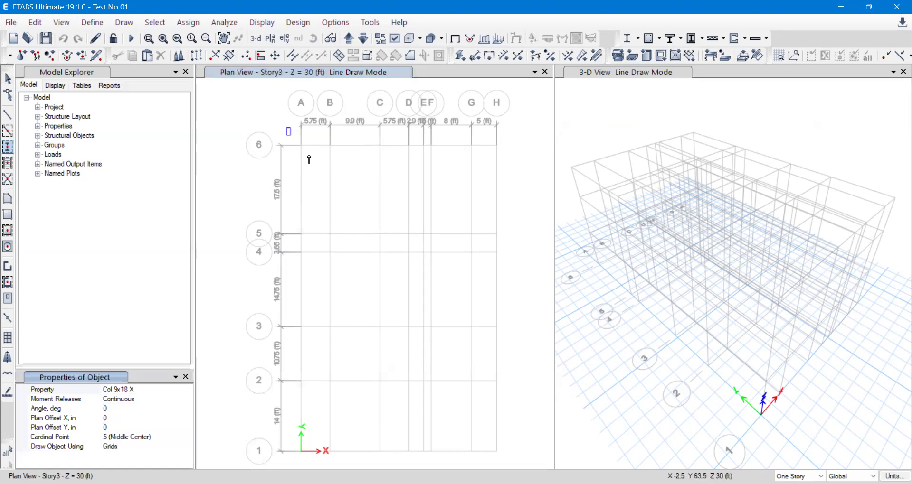
click(304, 151)
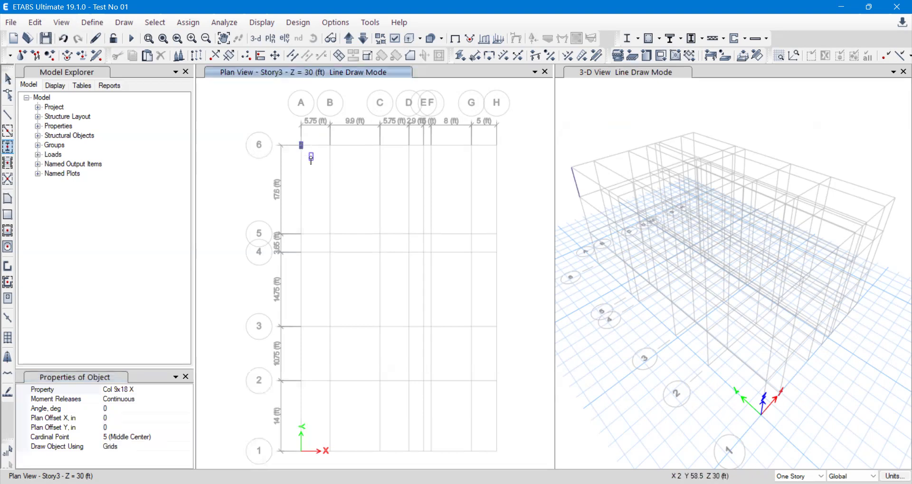
click(63, 38)
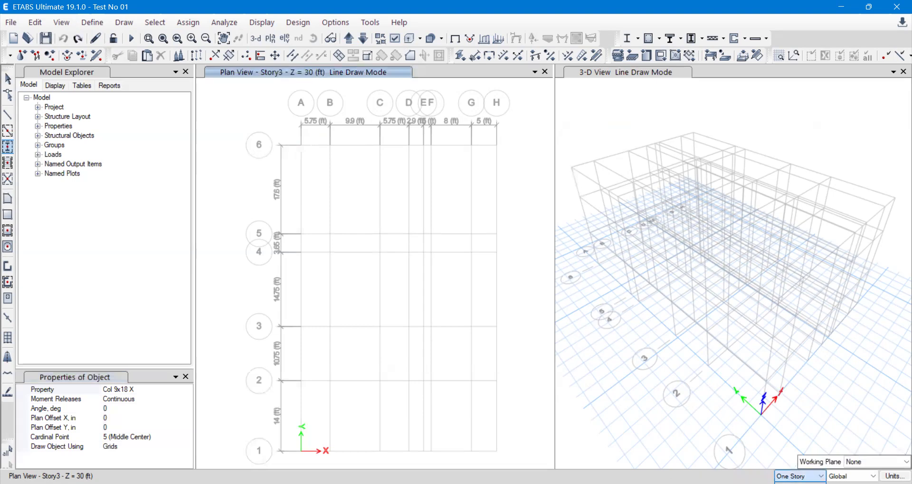
- Set the story scope for drawing to All Stories
click(127, 393)
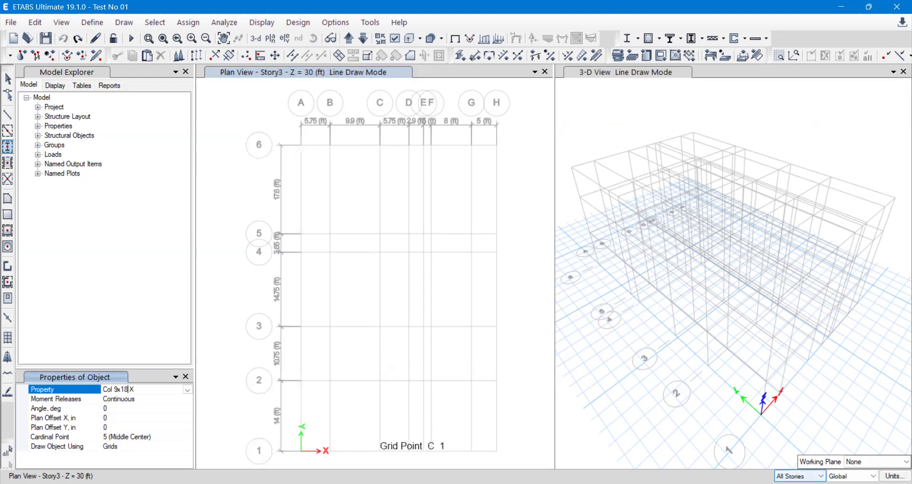
click(800, 476)
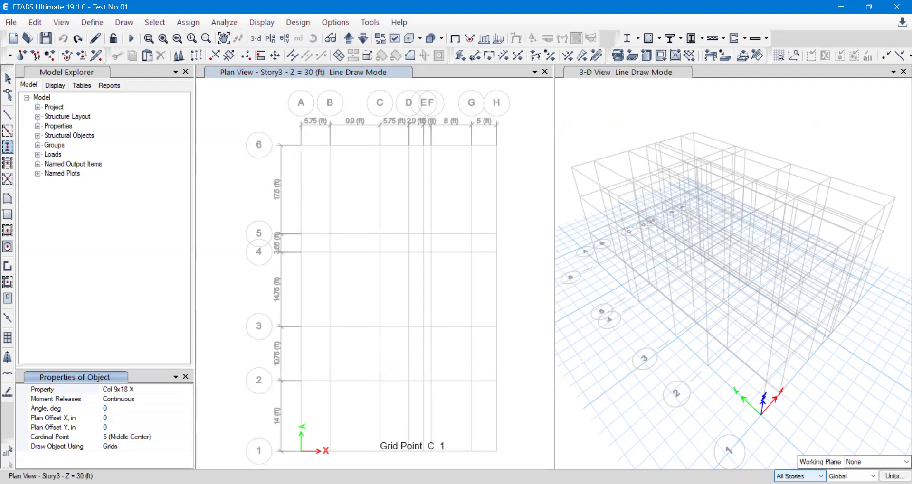
click(800, 476)
click(793, 483)
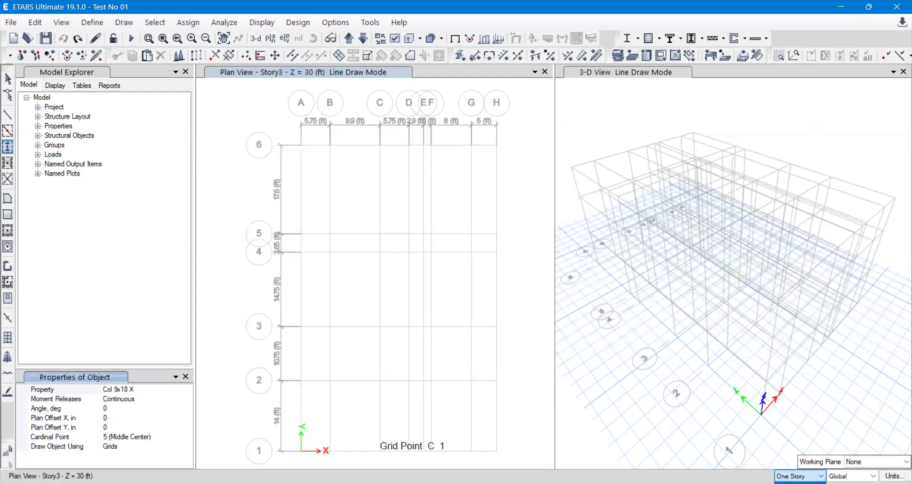
key(Down)
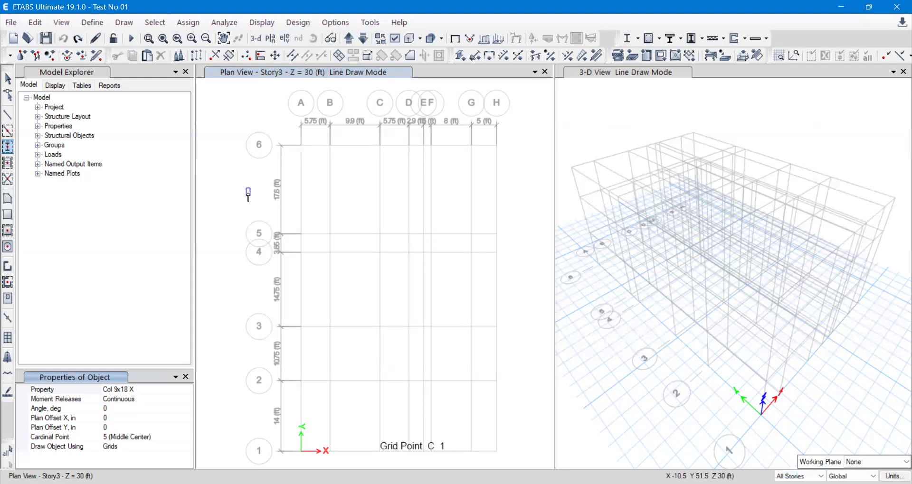
- Place a Col 9x18 Y column at grid intersection A-6 through all stories
click(121, 391)
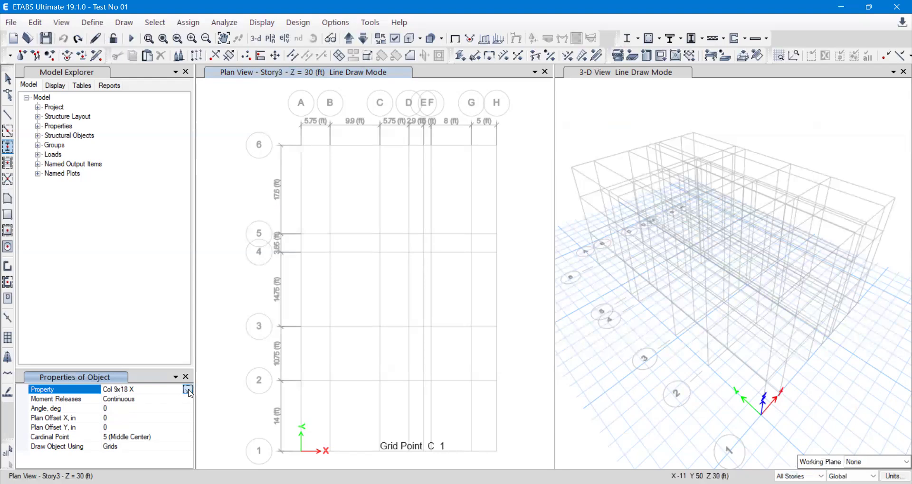
key(alt+Down)
click(139, 432)
click(294, 138)
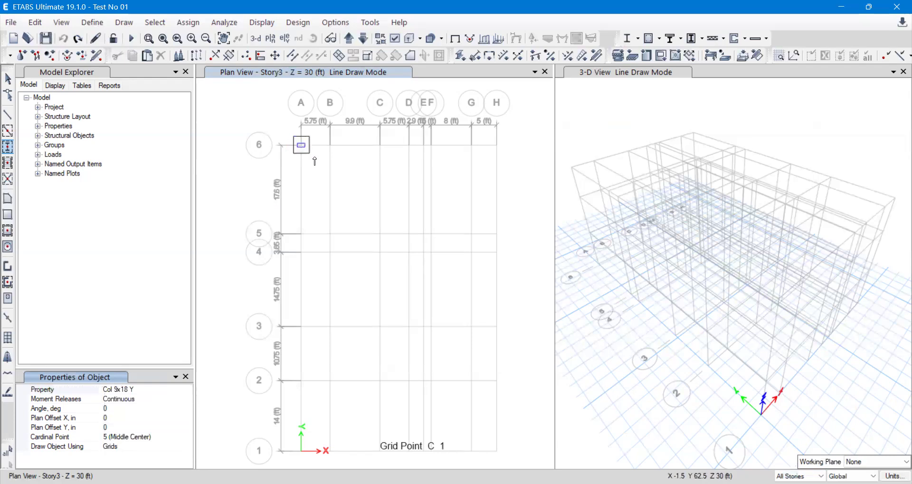
click(301, 145)
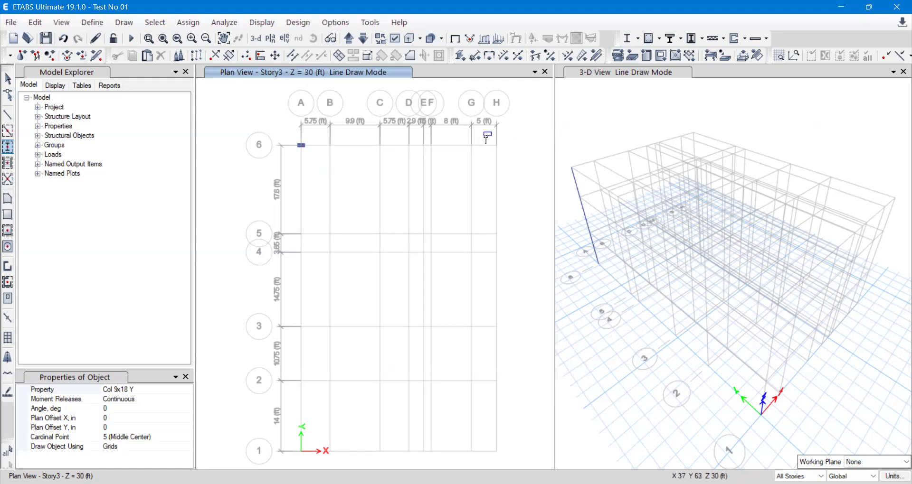
- Place a Col 9x18 Y column at grid intersection H-6 through all stories
click(504, 156)
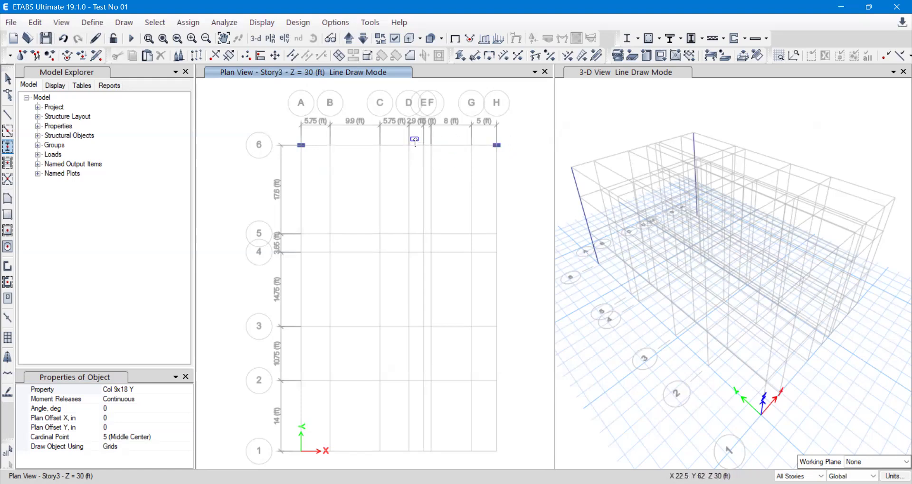
- Try Col 9x18 Y columns at grid intersections F-6 and E-6, and undo their placement
click(429, 152)
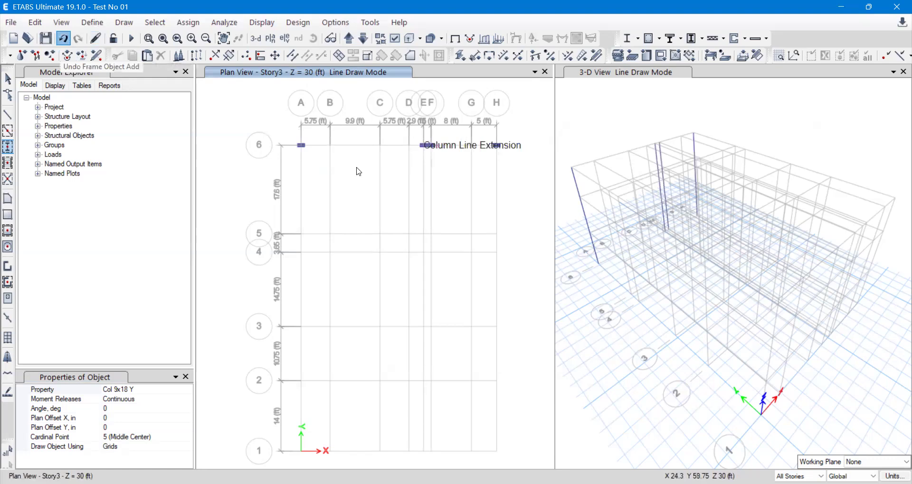
key(ctrl+z)
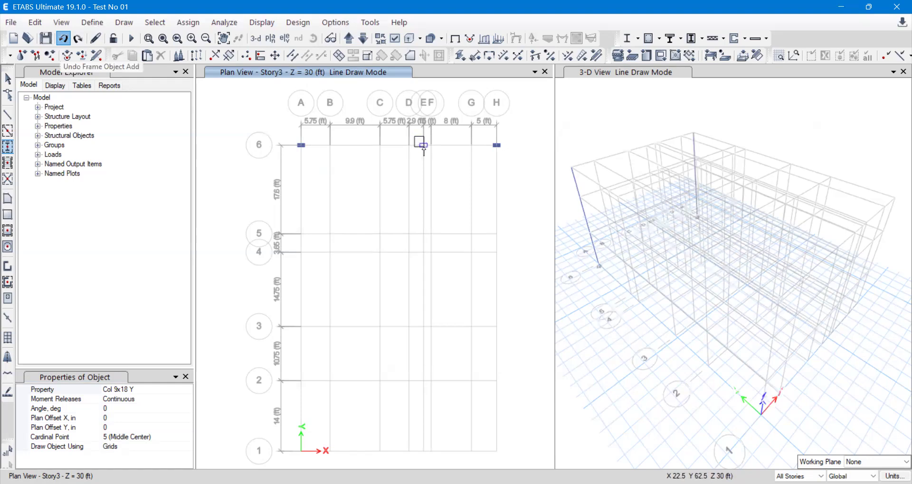
click(423, 145)
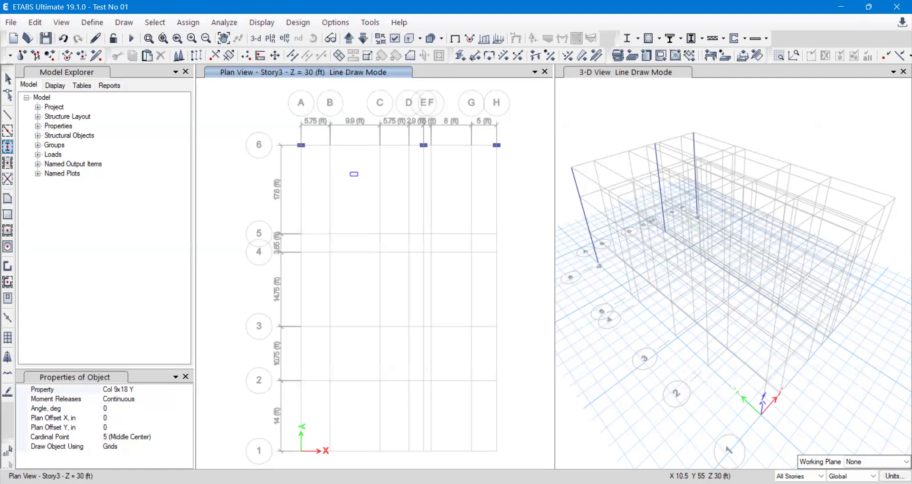
click(64, 39)
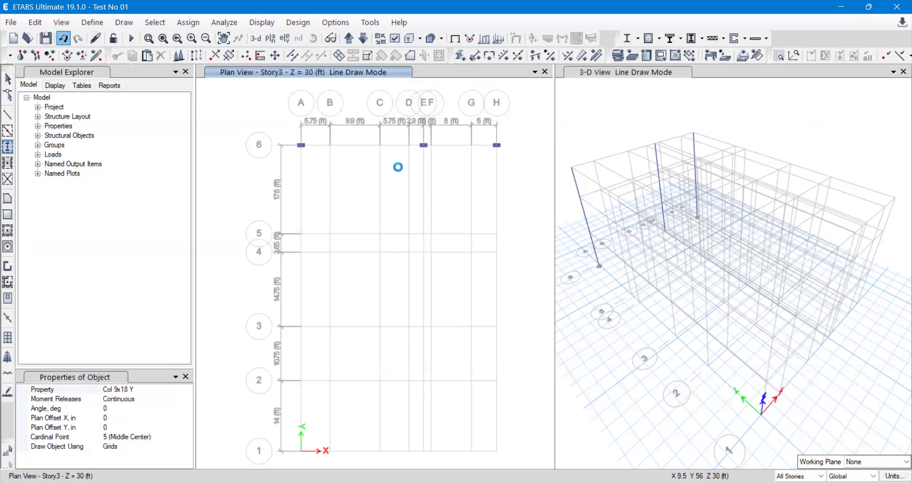
- Place a Col 9x18 Y column at grid intersection D-6 and a Col 9x18 X column at A-5, through all stories
click(409, 145)
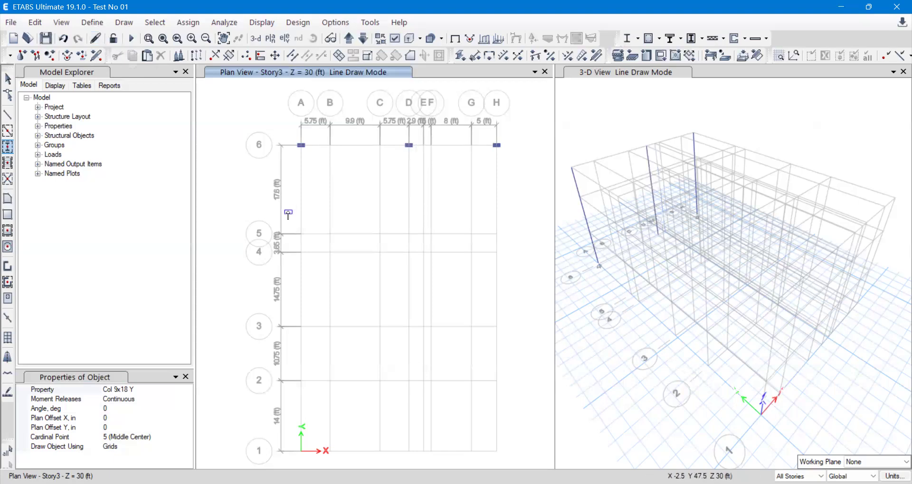
click(146, 390)
click(188, 390)
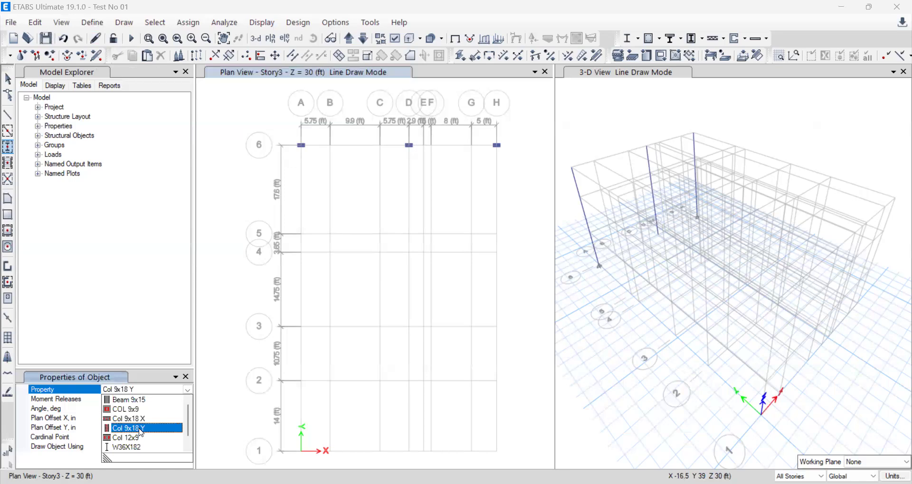
click(130, 420)
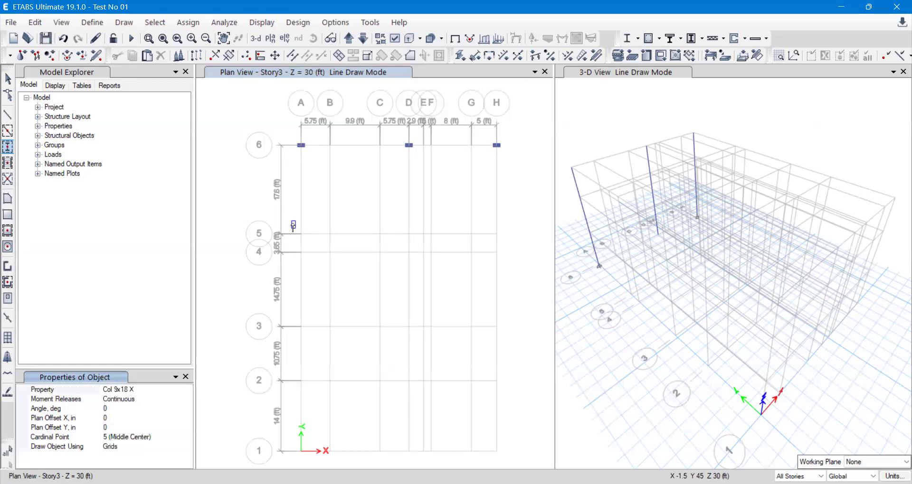
click(303, 234)
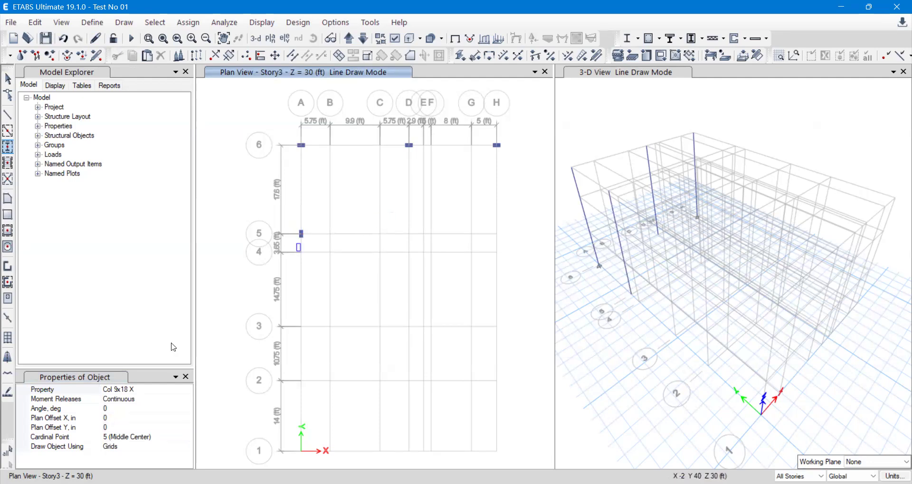
- Place Col 9x18 Y columns at grid intersections D-5 and H-5 through all stories
click(131, 390)
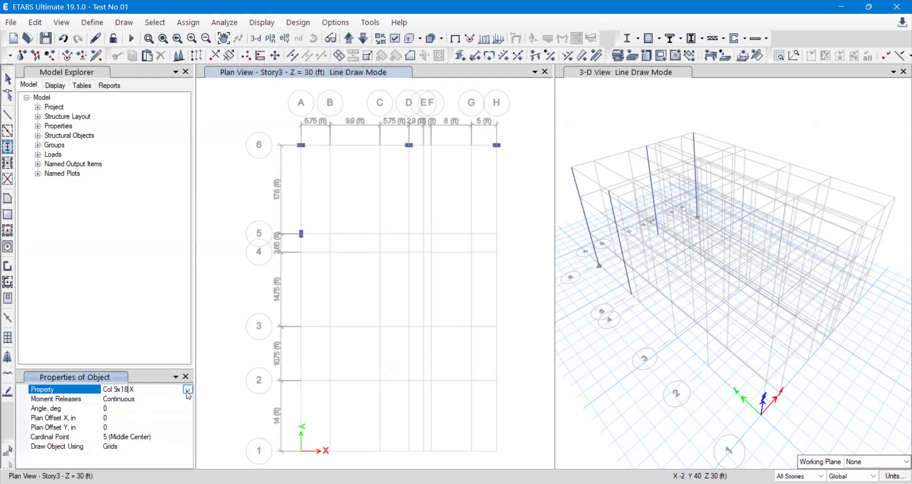
click(188, 390)
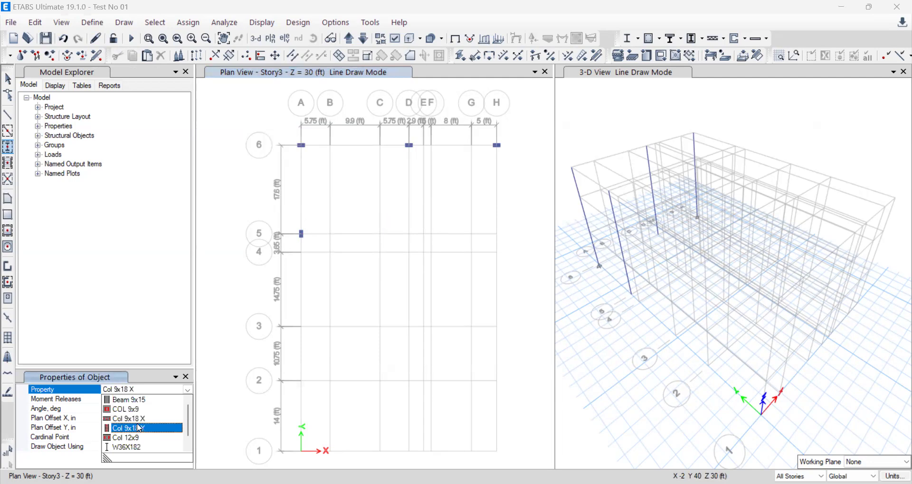
click(139, 429)
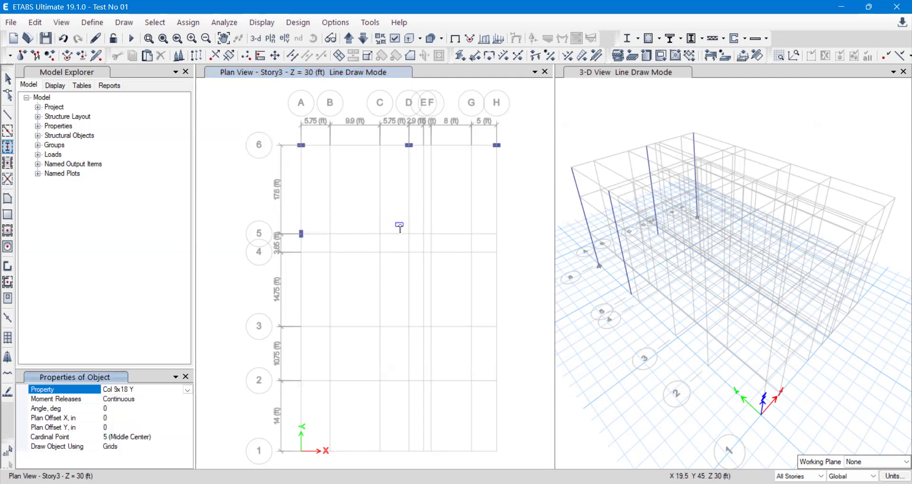
click(409, 235)
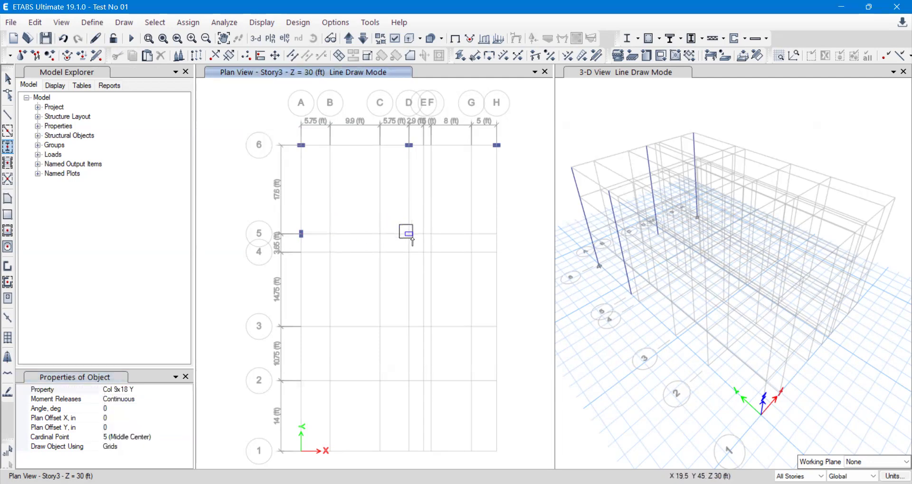
click(496, 234)
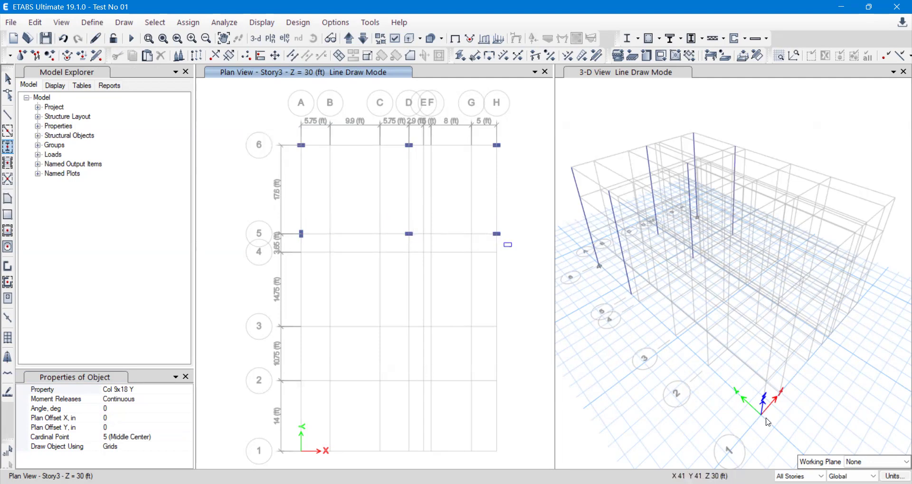
- Examine the columns on the plan views from Base up to Story3 under the One Story scope, and restore the All Stories scope
click(800, 476)
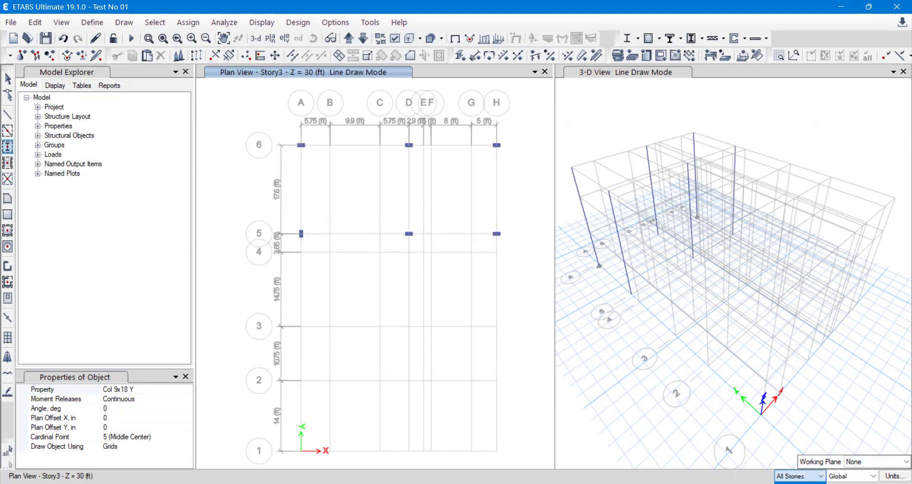
key(Up)
key(Up)
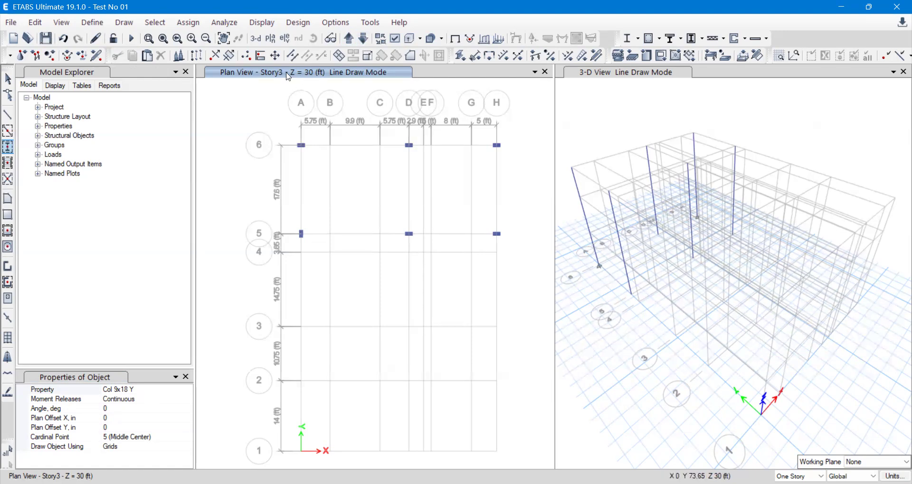
click(349, 39)
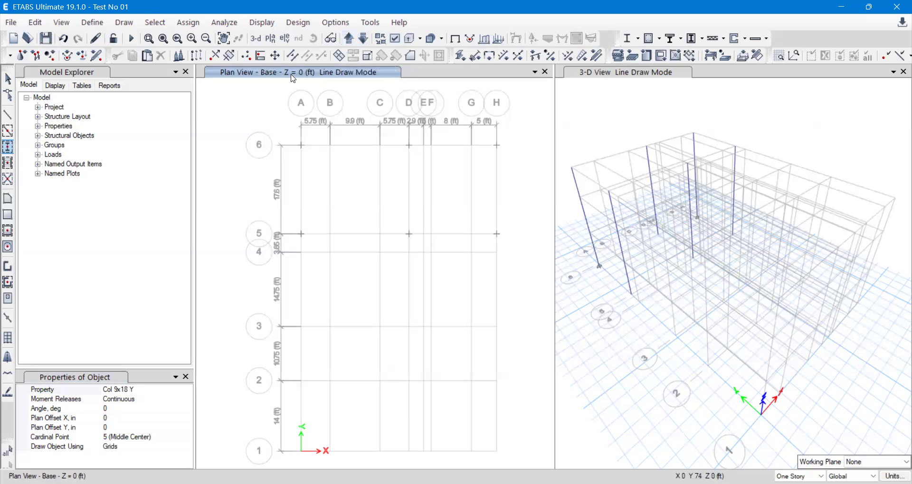
click(352, 41)
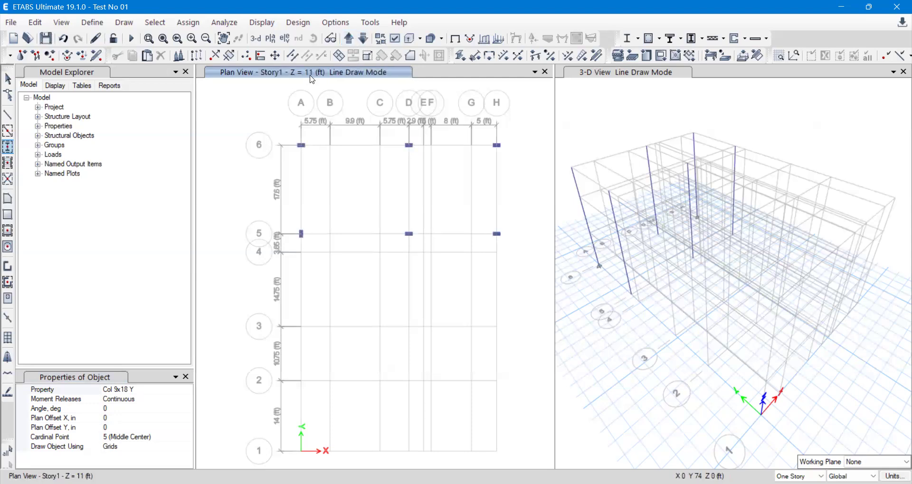
click(350, 38)
click(348, 38)
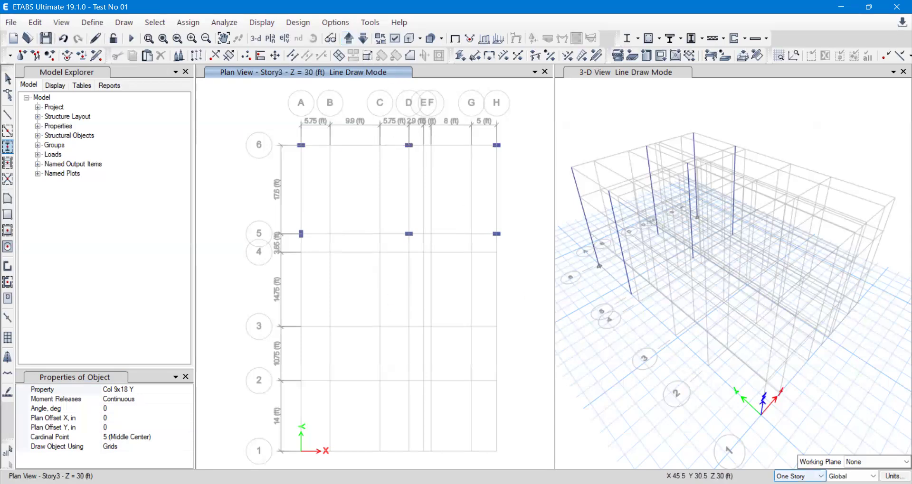
key(Down)
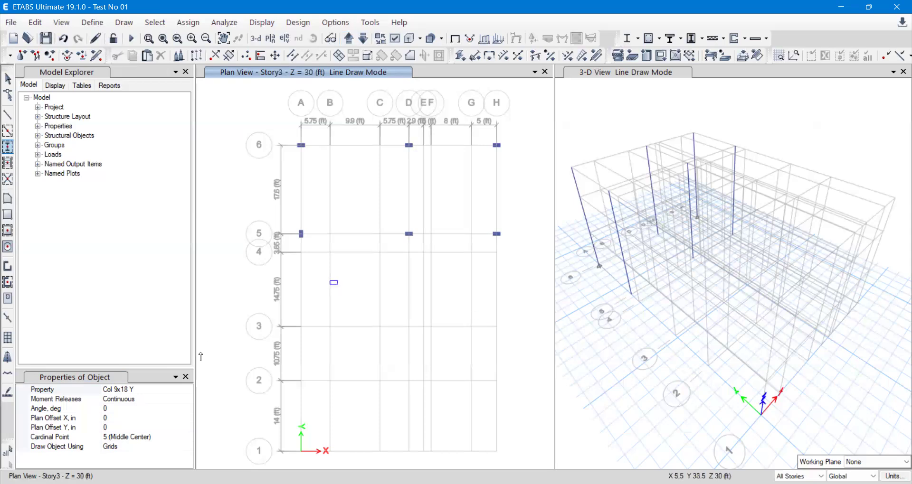
- Place a Col 9x18 Y column at grid intersection H-3 through all stories
click(132, 390)
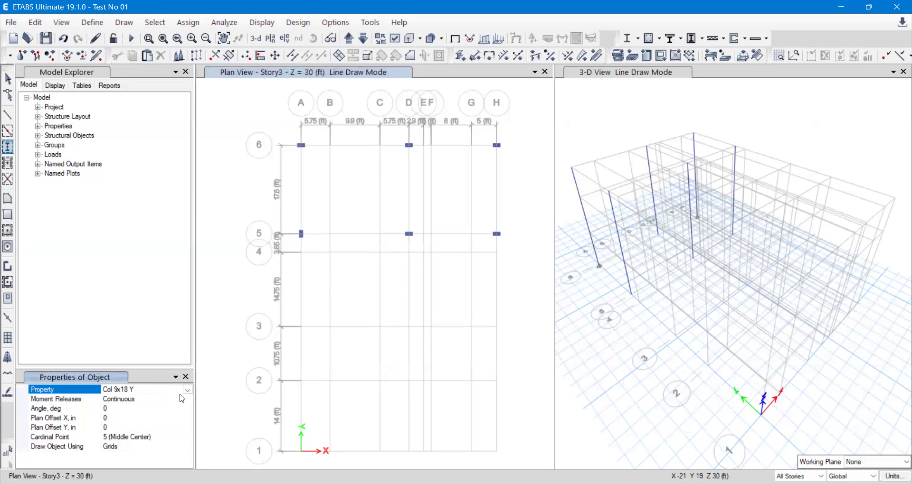
click(188, 390)
click(127, 410)
click(188, 390)
click(144, 419)
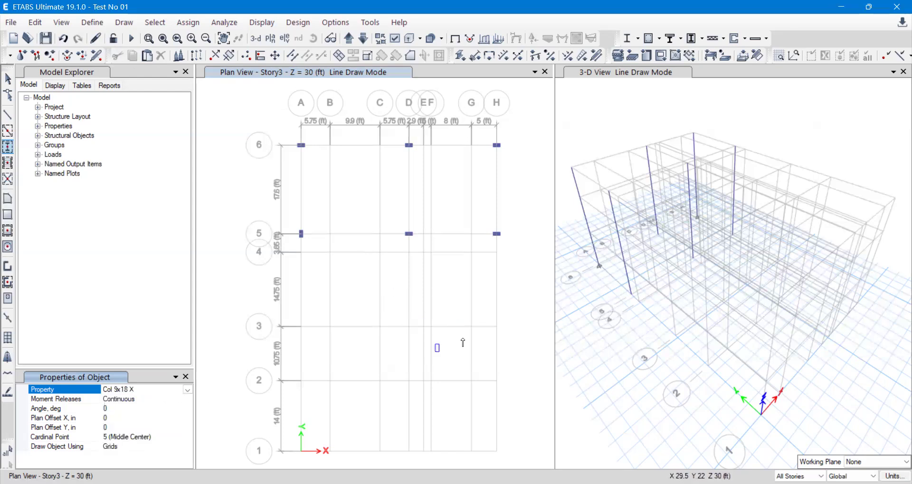
click(188, 390)
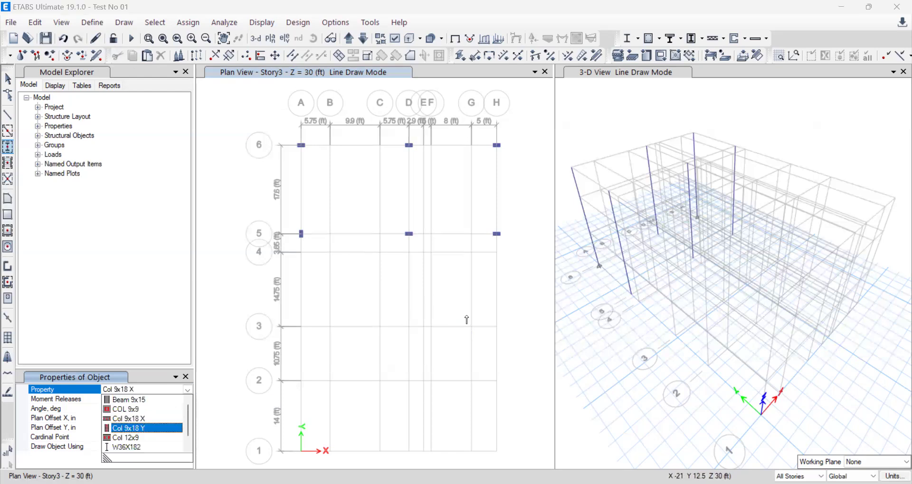
click(467, 319)
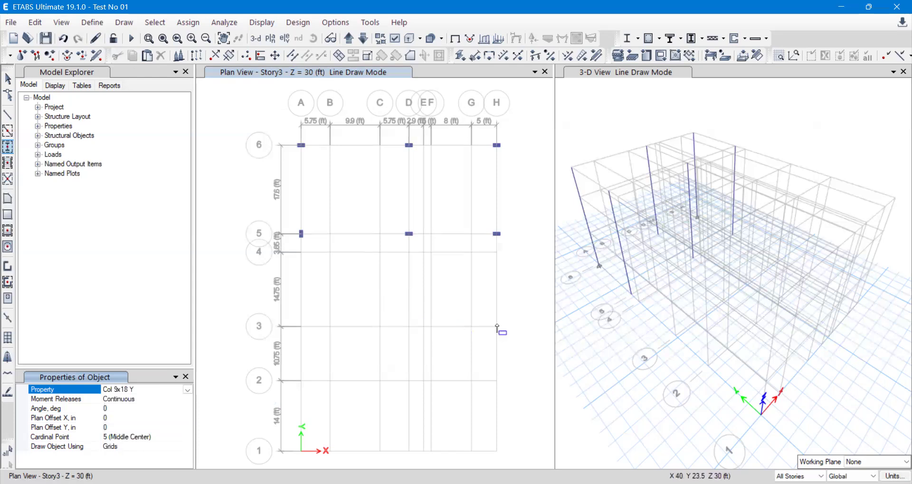
click(497, 327)
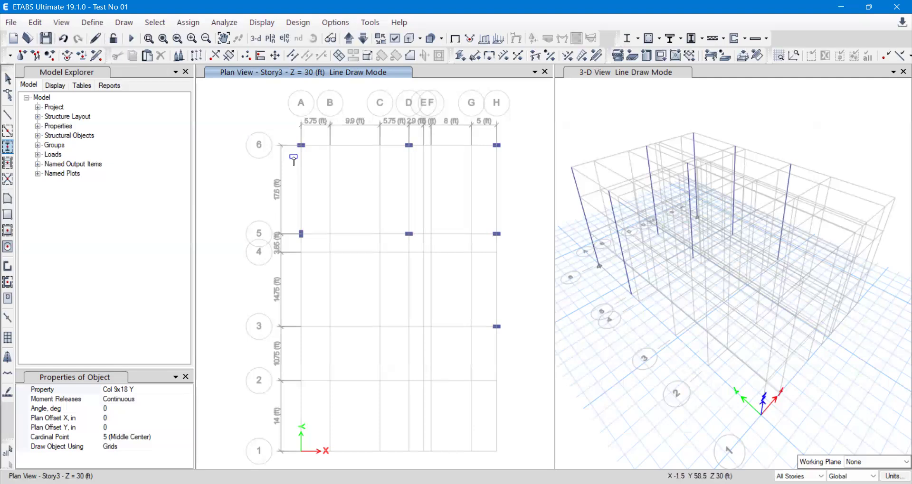
- Delete the columns at grid intersections A-6 and A-5 on all stories
click(7, 78)
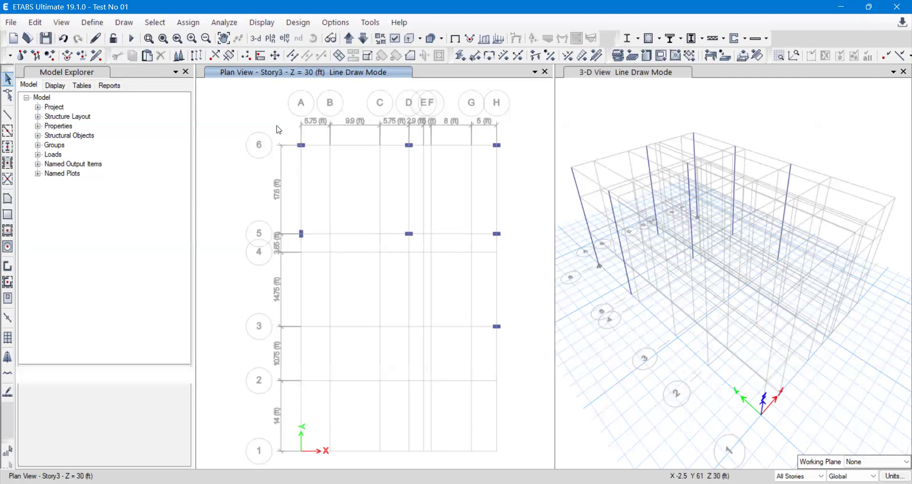
mouse_move(276, 126)
mouse_down()
mouse_move(304, 186)
mouse_move(307, 253)
mouse_up()
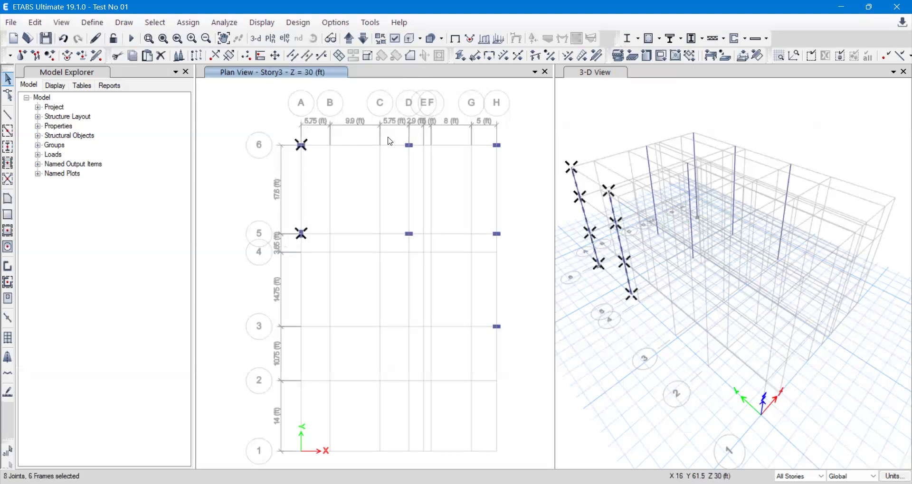
drag(393, 139, 418, 246)
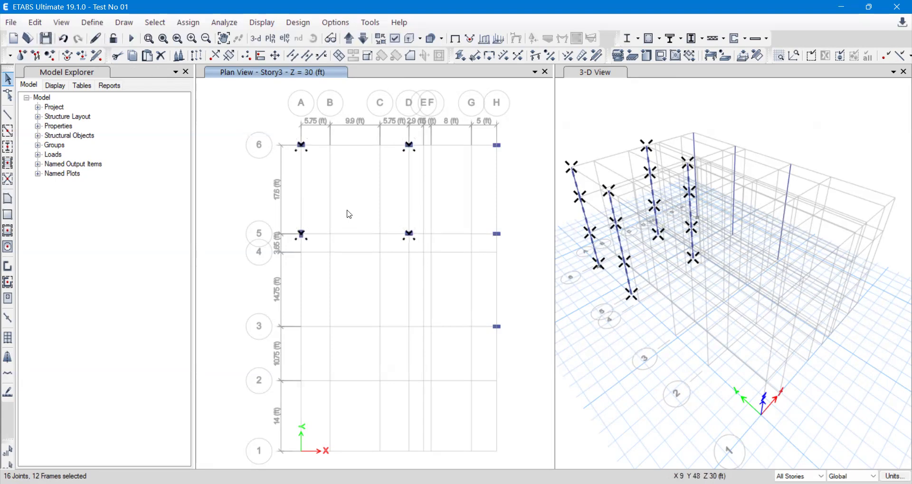
key(ctrl+q)
drag(284, 132, 327, 279)
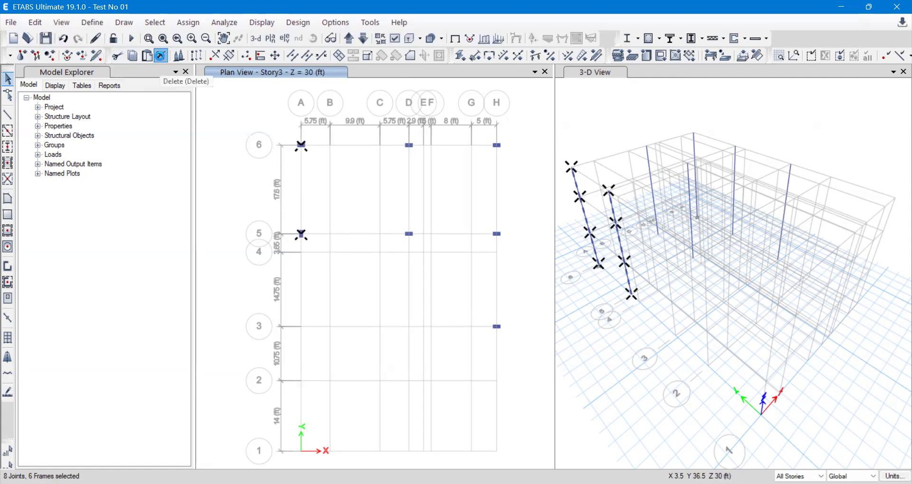
click(161, 56)
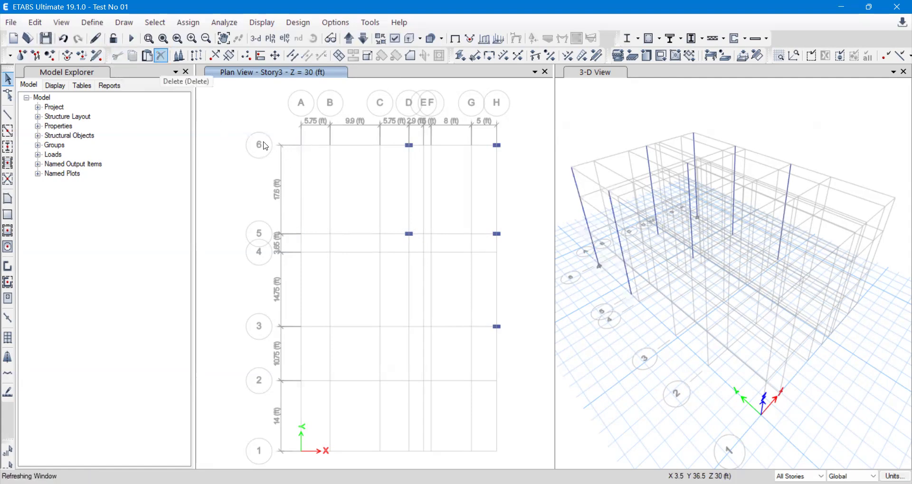
- Place a Col 9x18 Y column at grid intersection B-6 through all stories
click(8, 149)
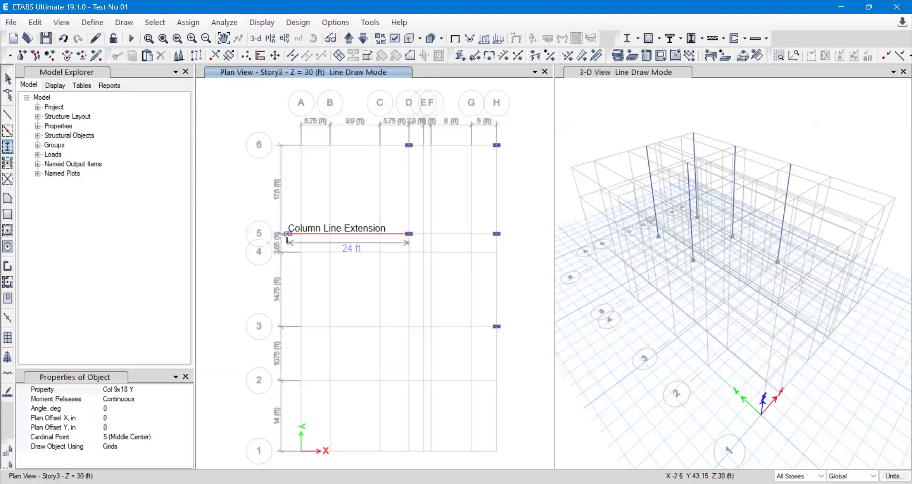
click(125, 391)
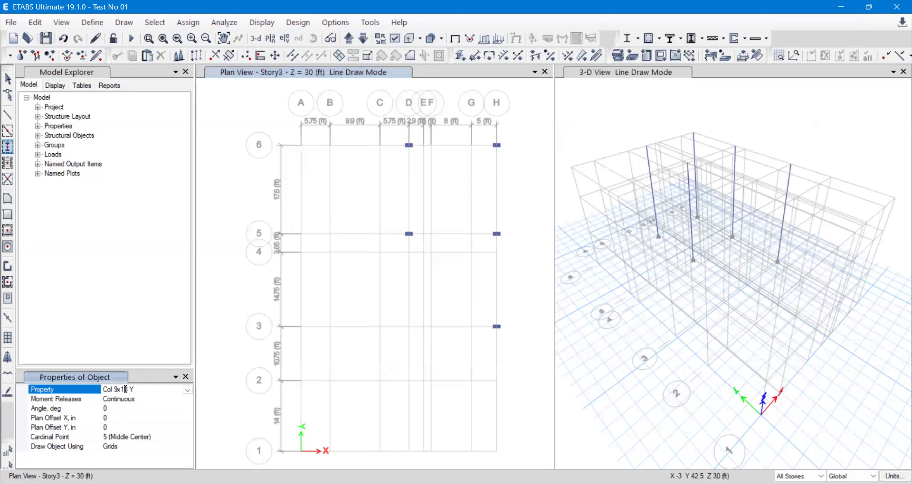
click(330, 146)
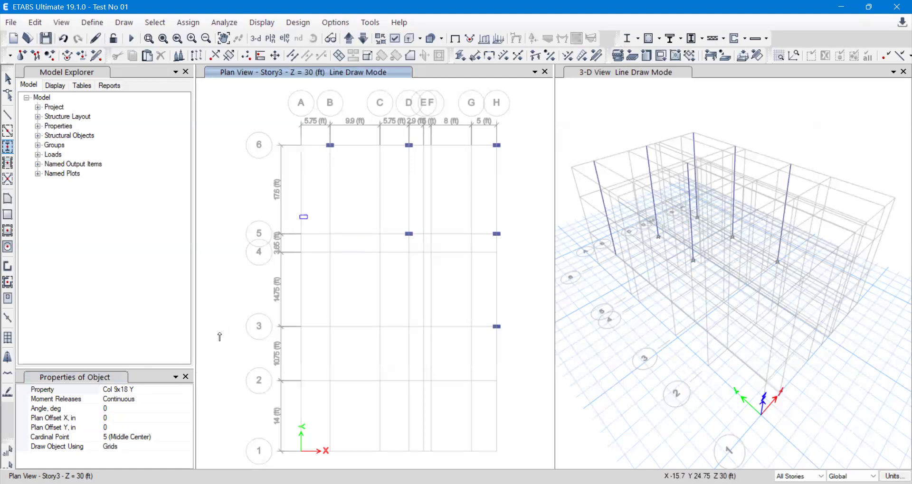
- Place a Col 9x18 X column at grid intersection B-5 through all stories
click(177, 389)
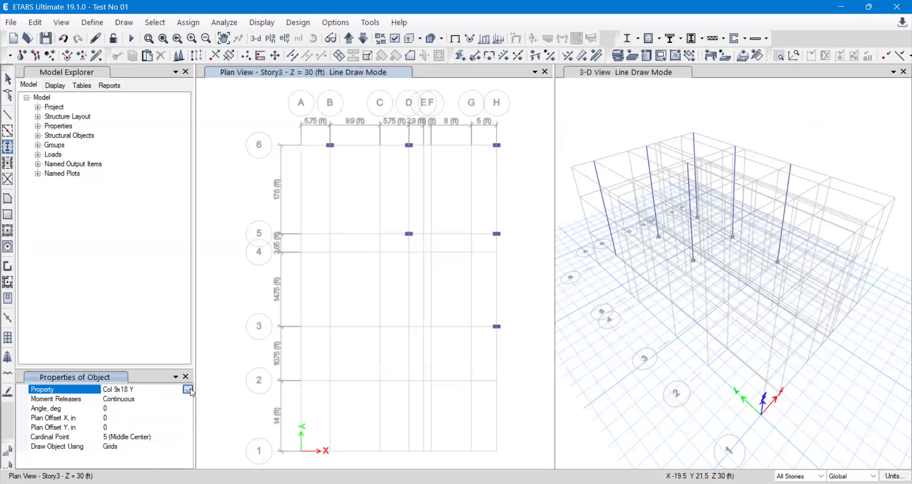
click(188, 389)
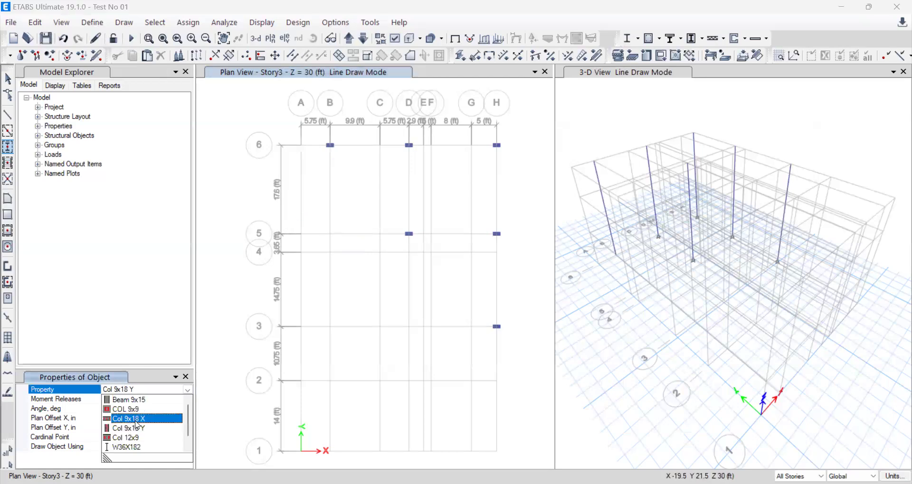
click(135, 419)
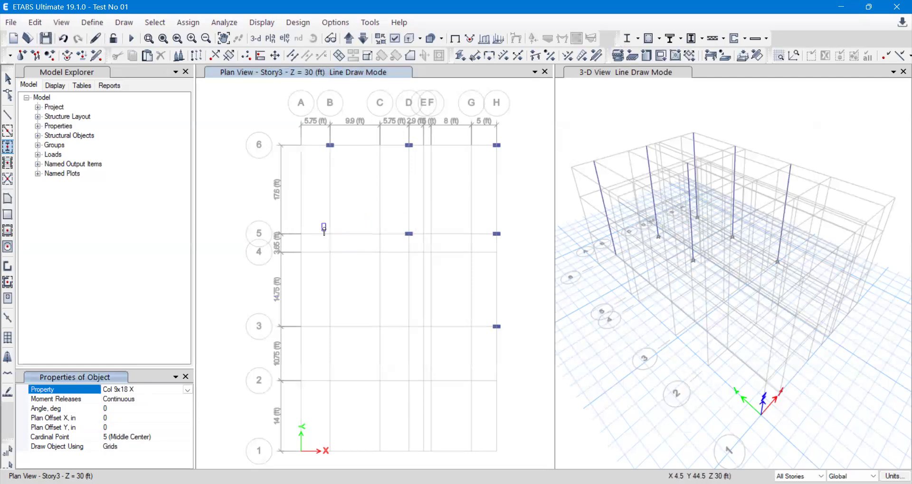
click(331, 235)
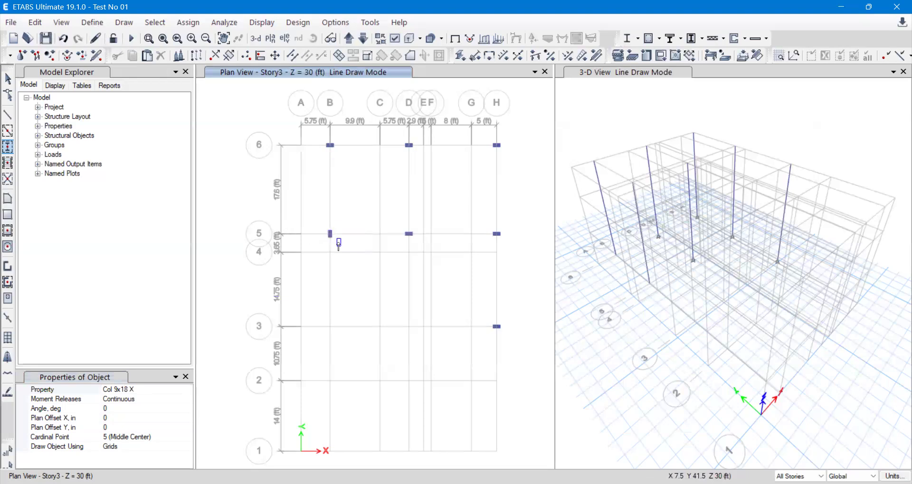
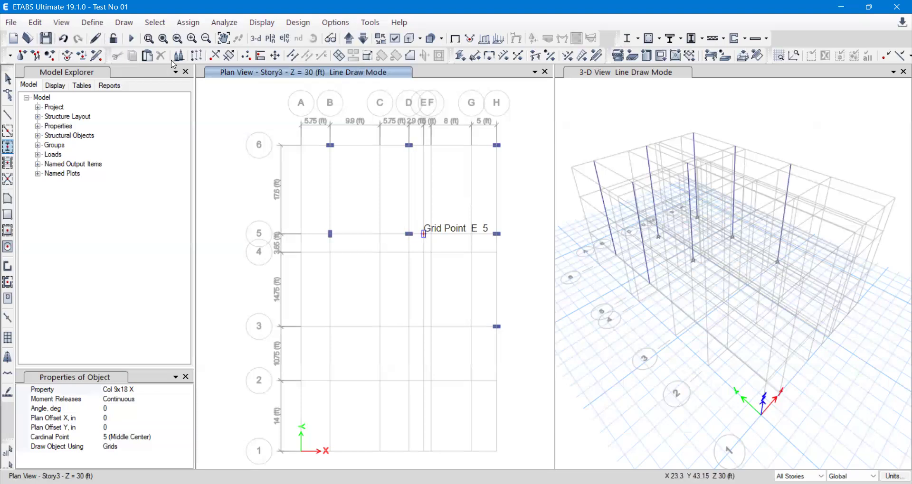
- Delete the columns at grid intersections D-6 and D-5 on all stories
click(8, 78)
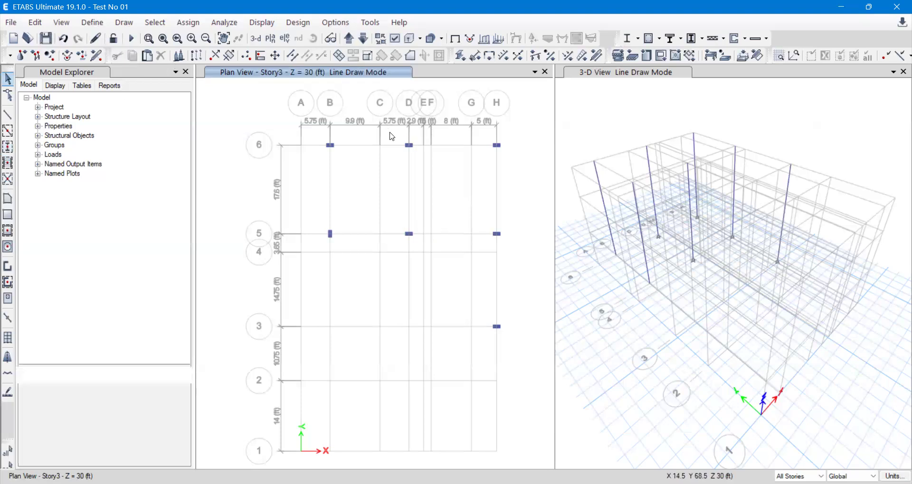
drag(420, 249, 418, 251)
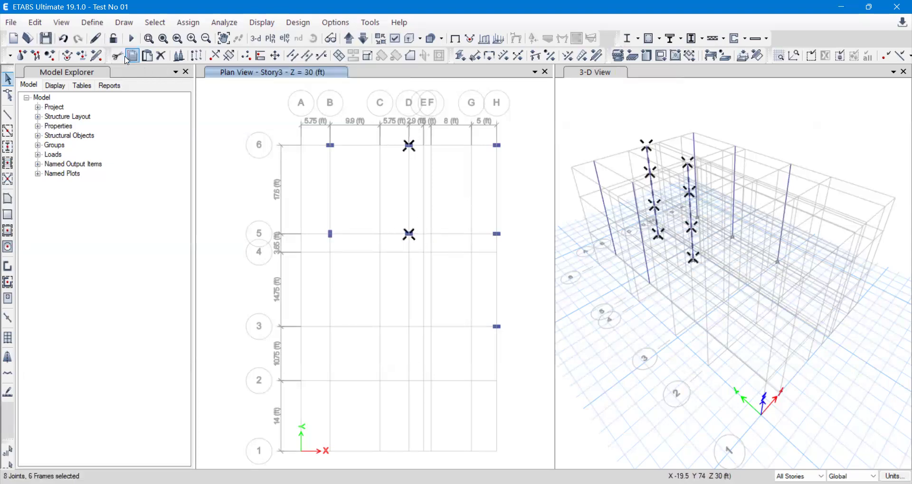
click(161, 55)
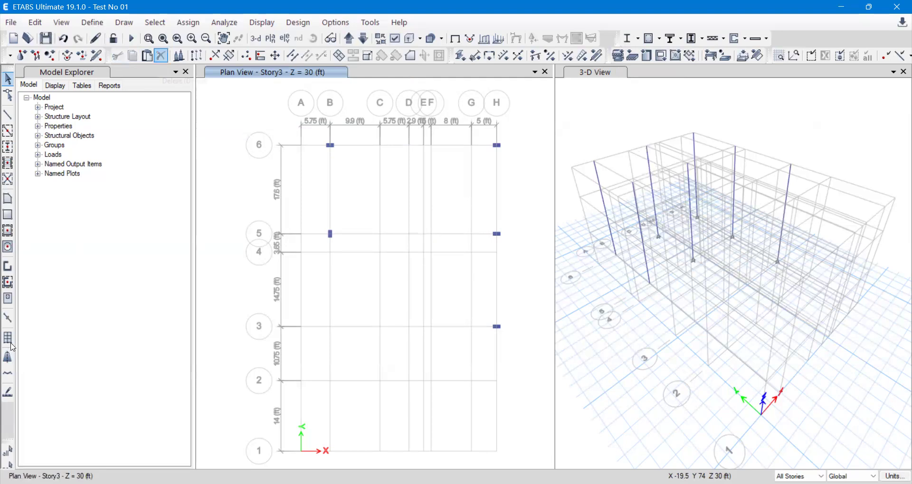
- Place Col 9x18 Y columns at grid intersections E-6 and E-5 through all stories
click(8, 148)
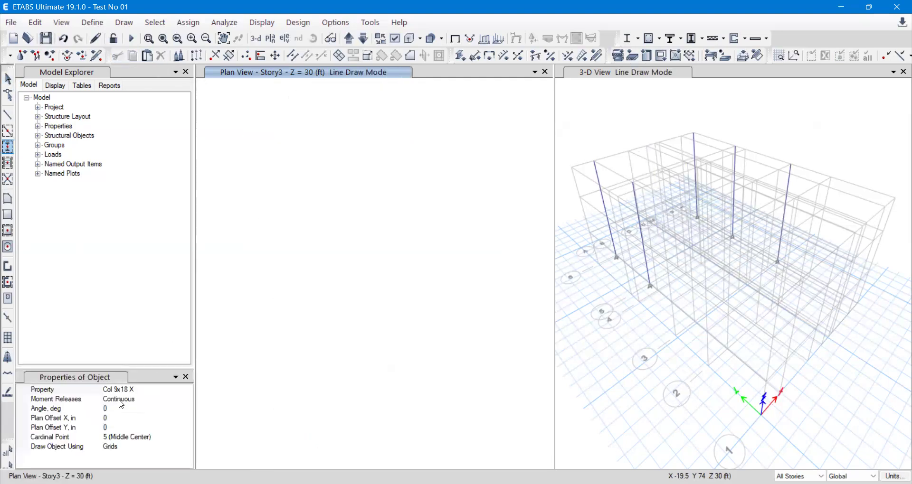
click(149, 389)
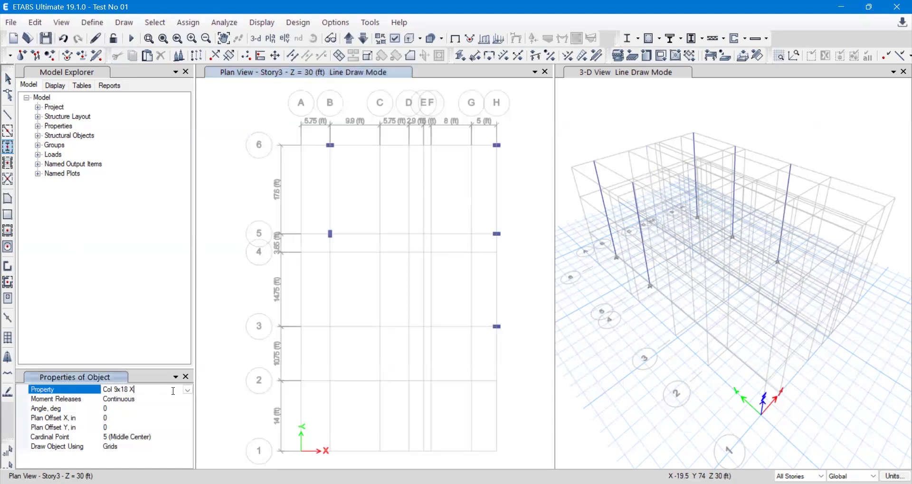
click(188, 389)
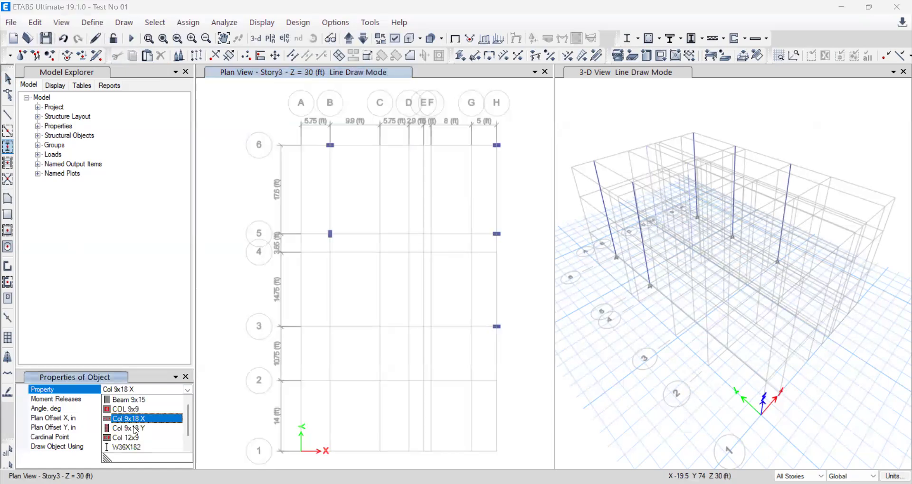
click(125, 427)
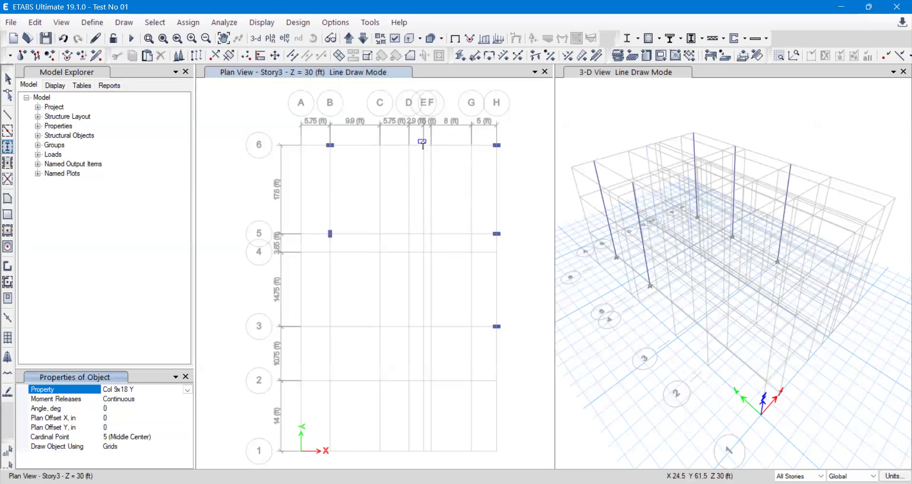
click(421, 144)
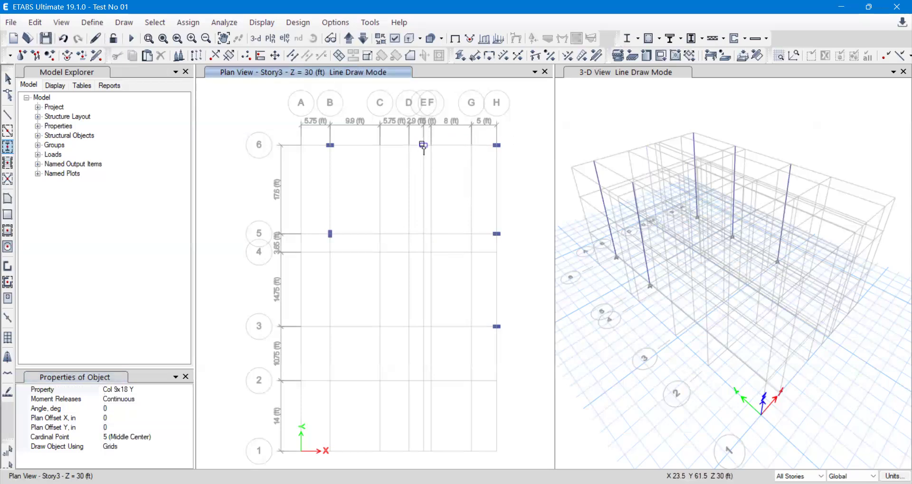
click(424, 233)
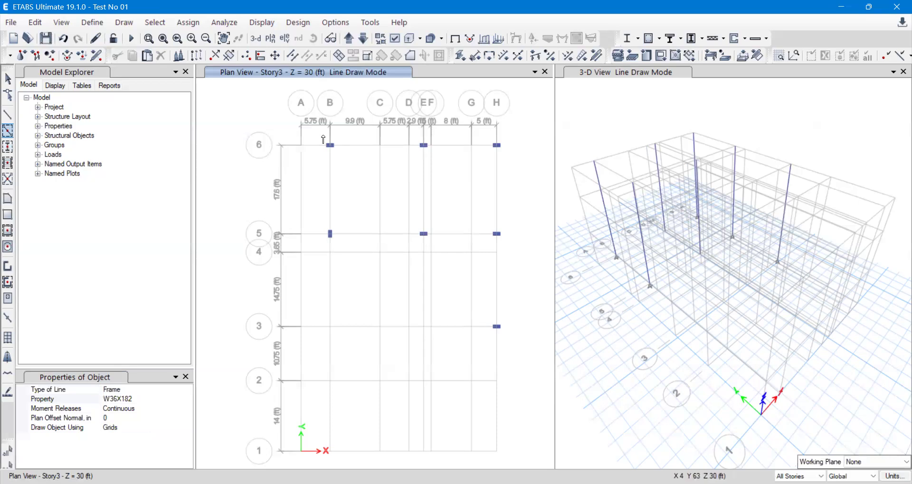
- Draw W36X182 beams along grids 6 and 5 from B to H, on B, E and H between them, and from G-5 to G-3 to H-3
mouse_move(321, 134)
mouse_down()
mouse_move(393, 153)
mouse_move(502, 153)
mouse_up()
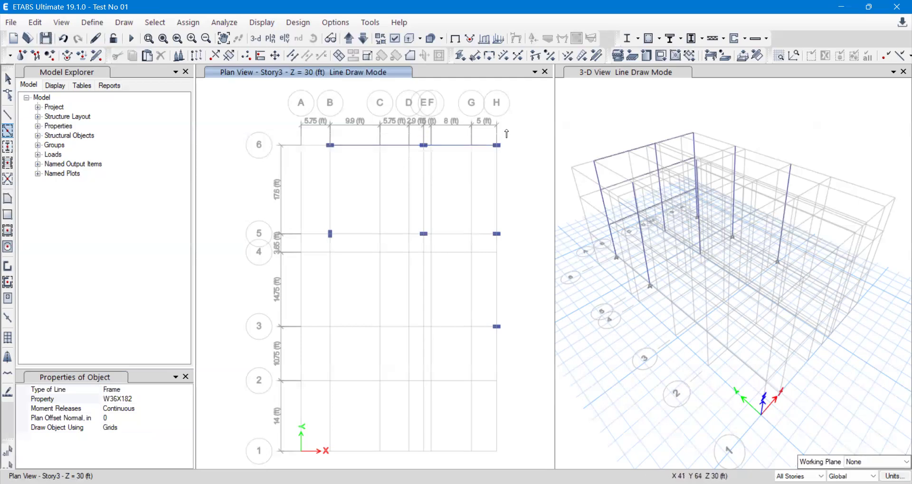
mouse_move(508, 133)
mouse_down()
mouse_move(517, 287)
mouse_move(490, 252)
mouse_move(504, 231)
mouse_move(346, 246)
mouse_move(319, 243)
mouse_move(319, 230)
mouse_up()
click(432, 225)
drag(322, 139, 339, 243)
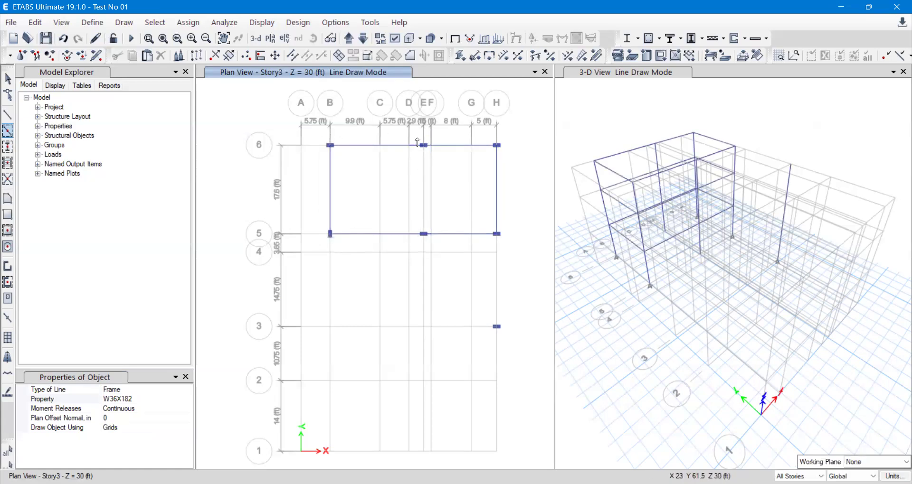
drag(417, 139, 426, 244)
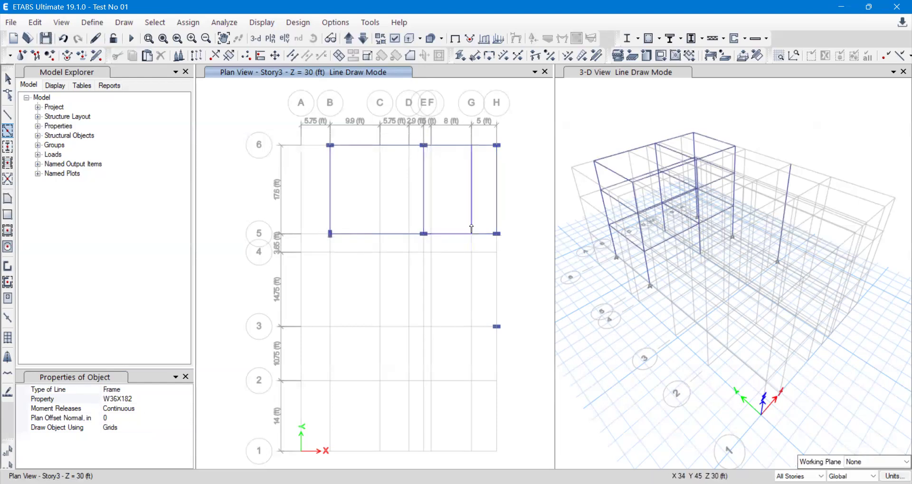
drag(464, 231, 465, 318)
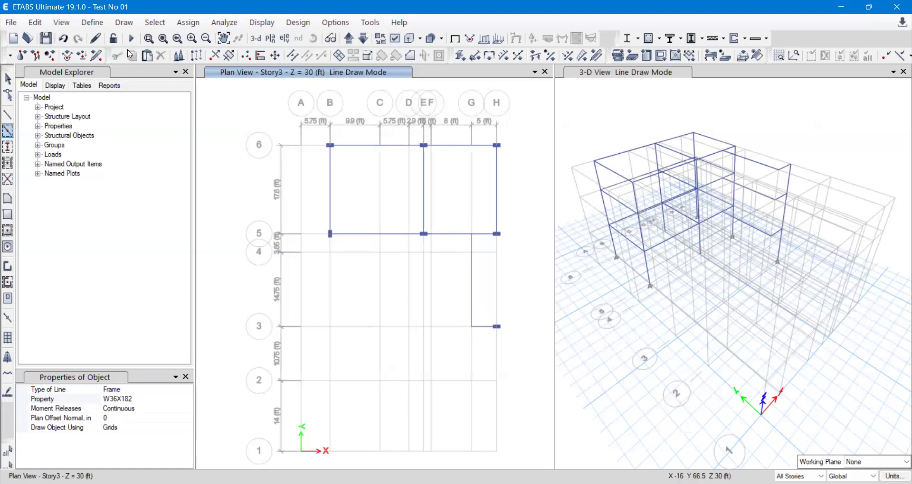
- Undo all the W36X182 beams along with the latest column placements and deletions
click(64, 38)
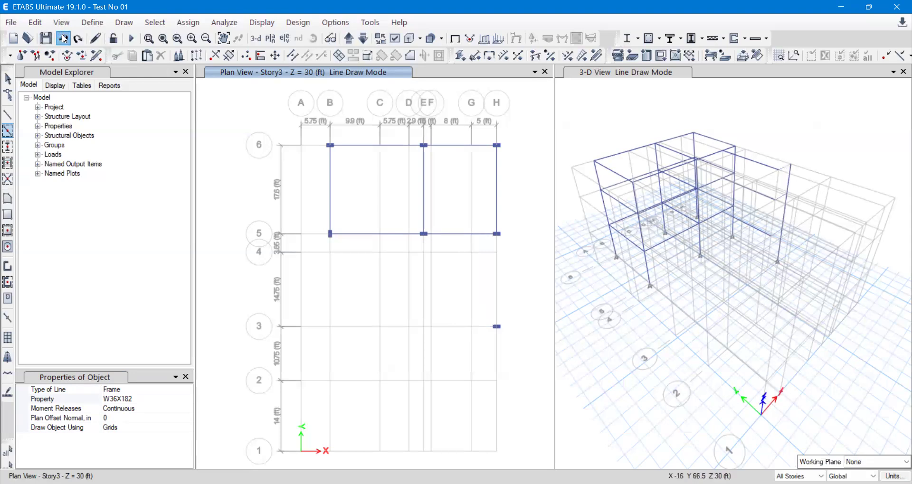
click(64, 38)
click(65, 38)
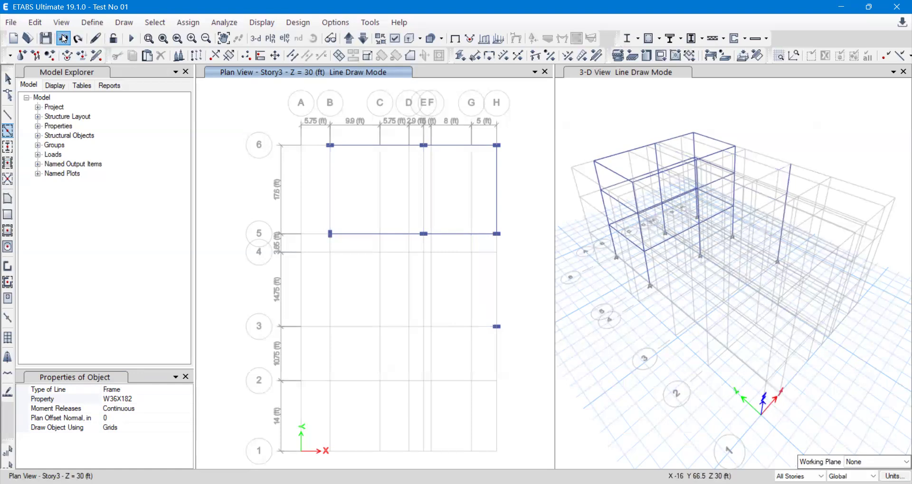
click(64, 39)
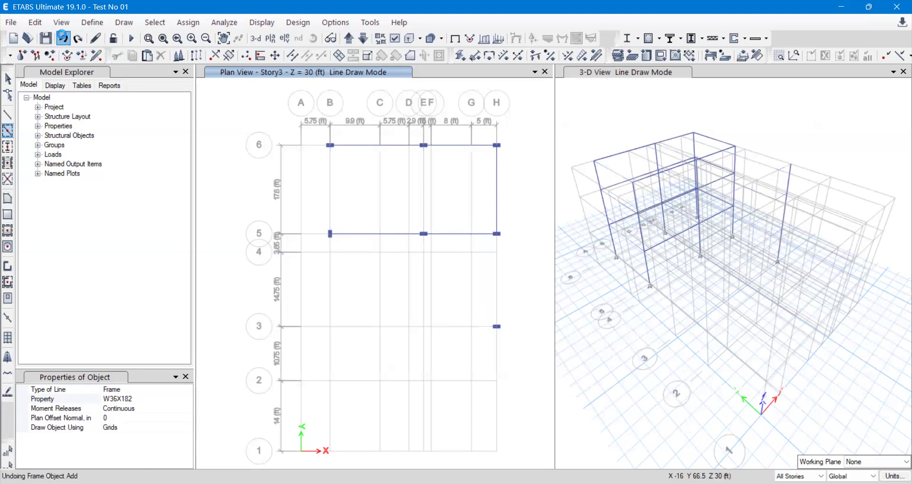
click(64, 39)
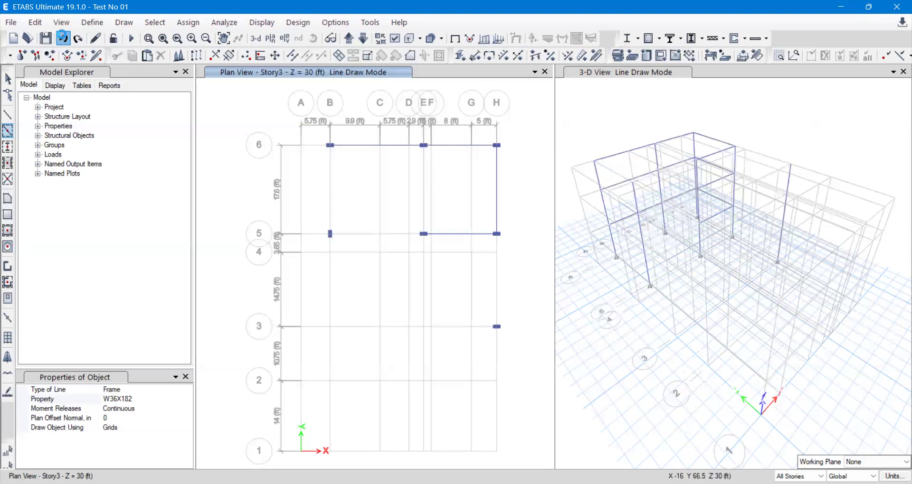
click(64, 38)
click(64, 39)
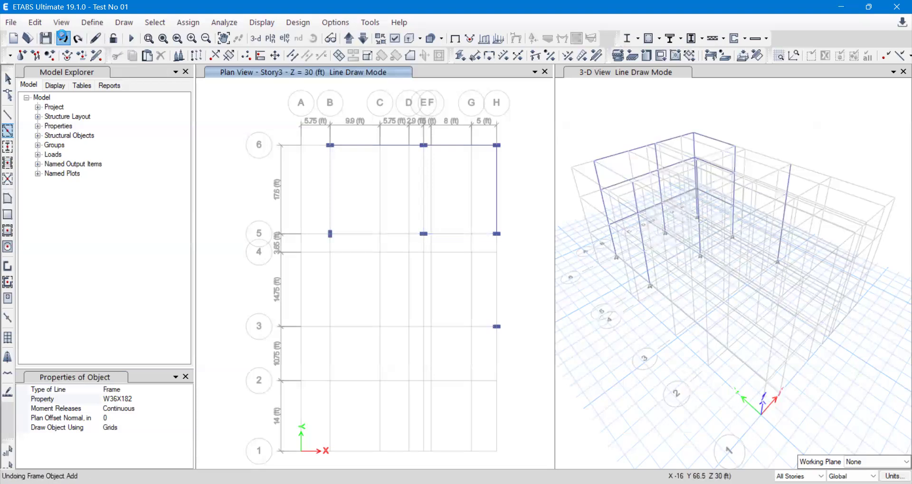
click(64, 39)
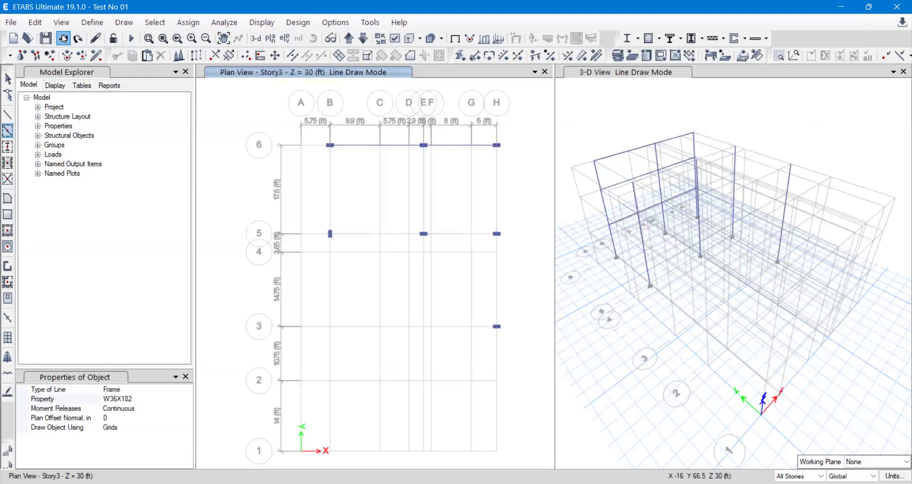
click(64, 38)
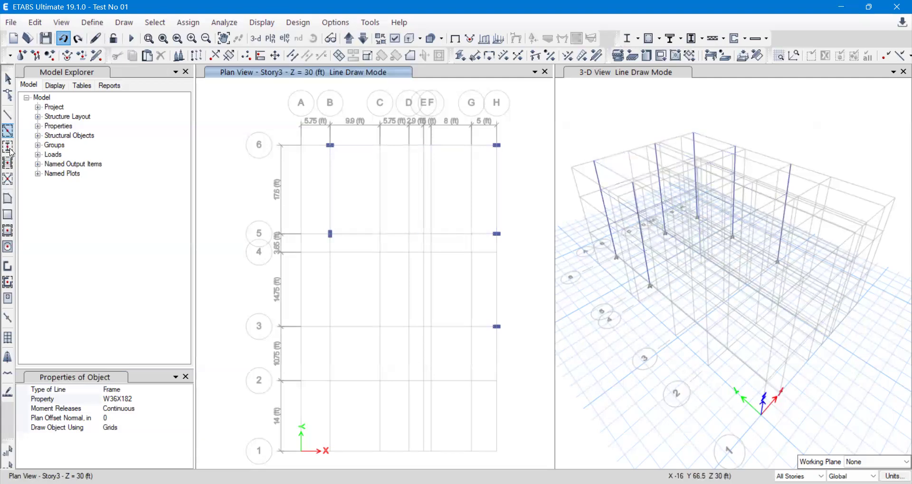
- Redo the column placements at B-6, B-5, E-6 and E-5 and the deletion of the grid D columns
click(78, 38)
click(79, 40)
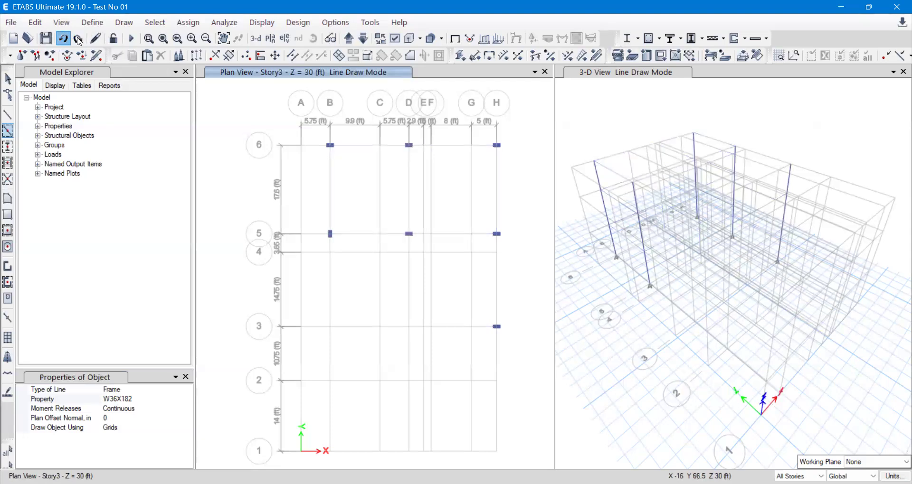
click(78, 40)
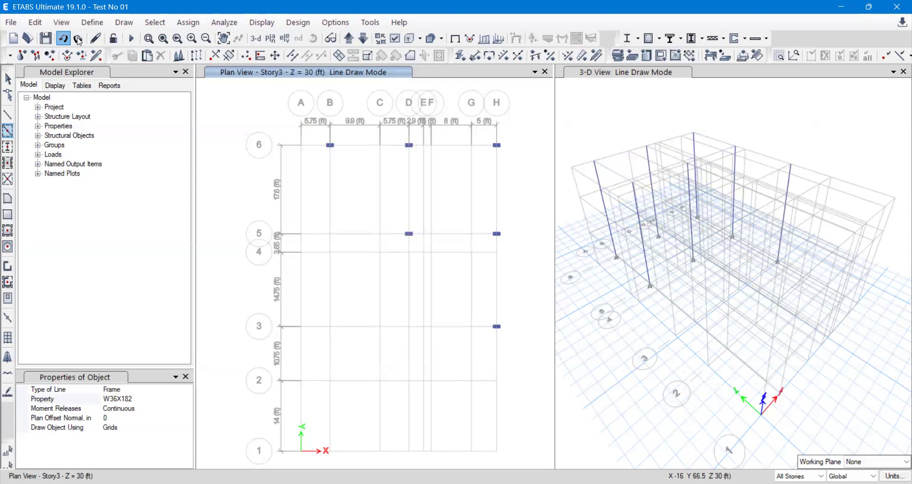
click(79, 40)
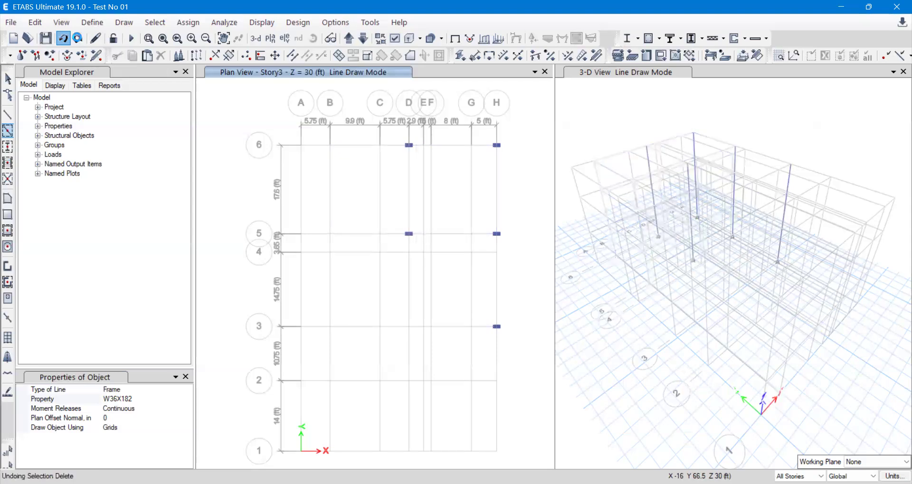
click(78, 40)
click(78, 40)
click(79, 40)
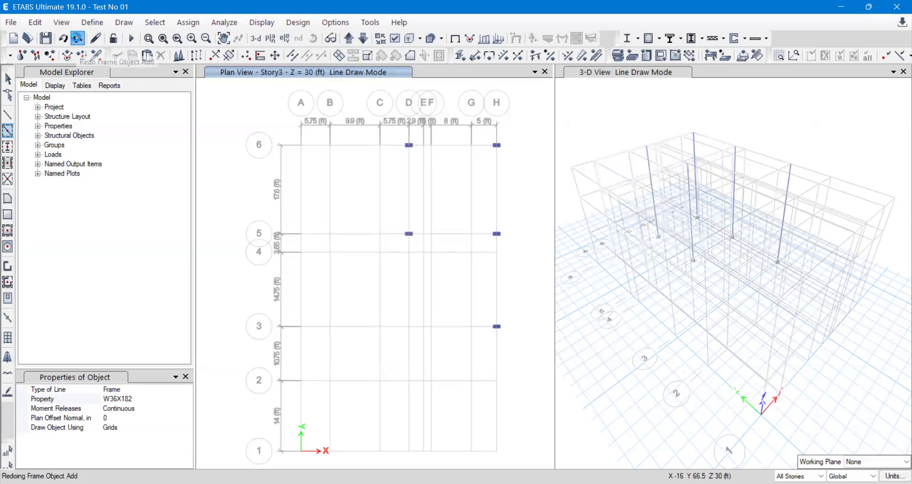
click(78, 40)
click(78, 40)
key(ctrl+z)
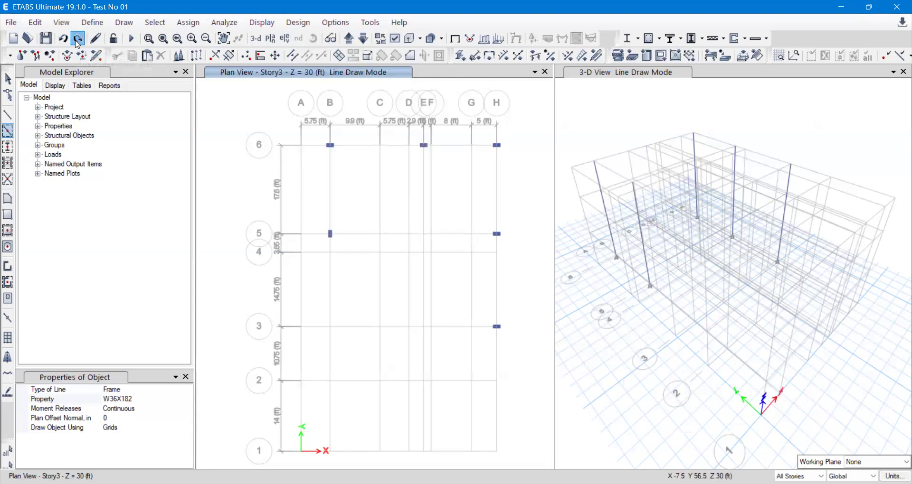
click(77, 39)
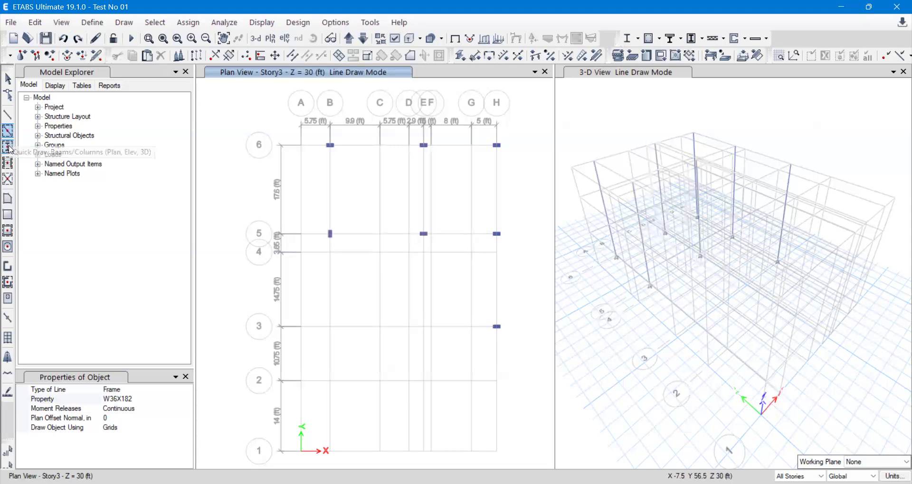
- Draw Beam 9x15 beams along grids 6 and 5 from B to H, and along grid H between 5 and 6
click(8, 114)
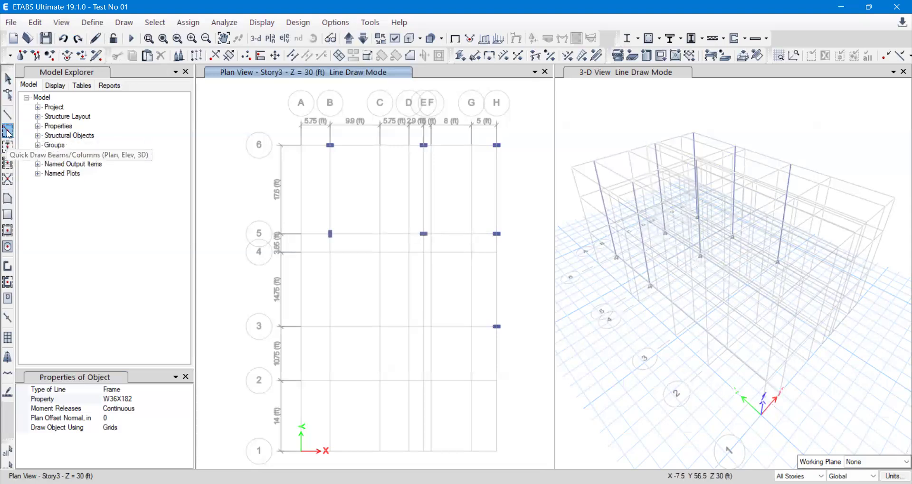
click(8, 133)
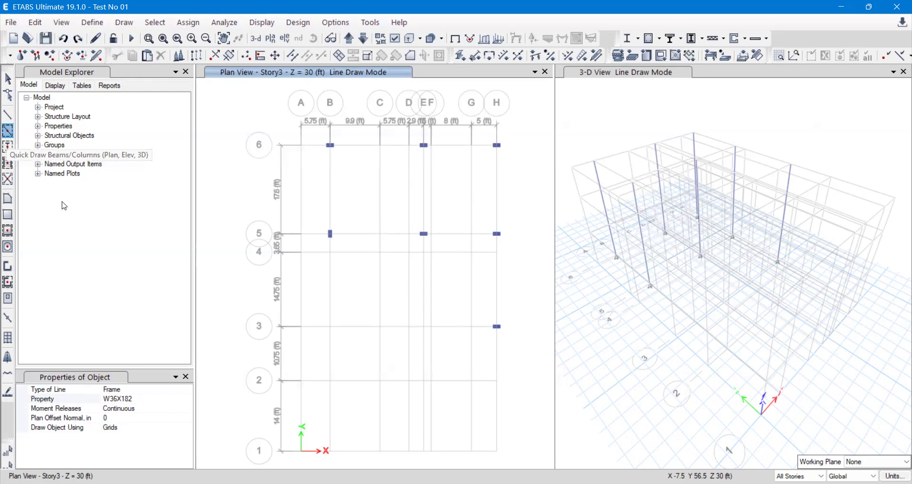
click(109, 400)
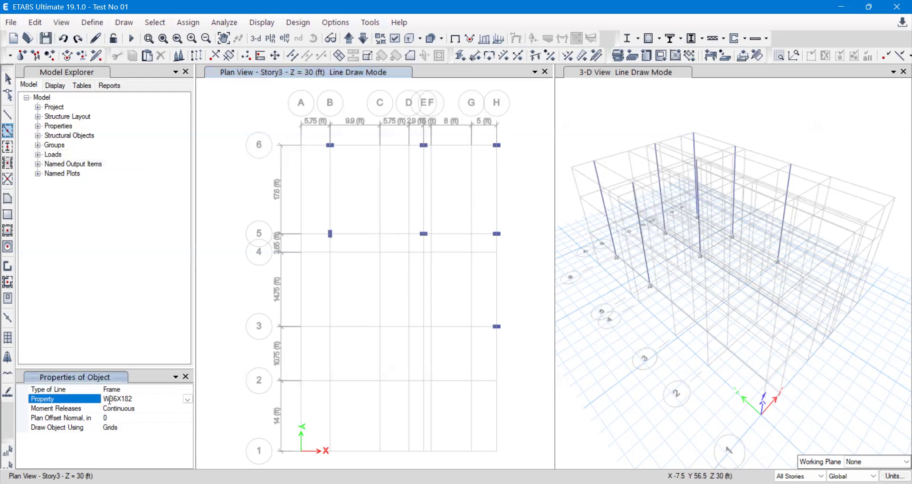
click(188, 400)
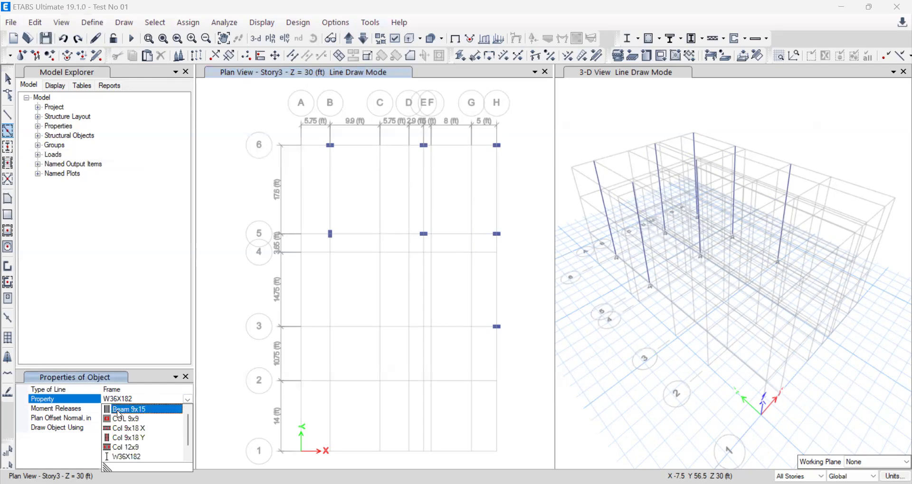
click(119, 410)
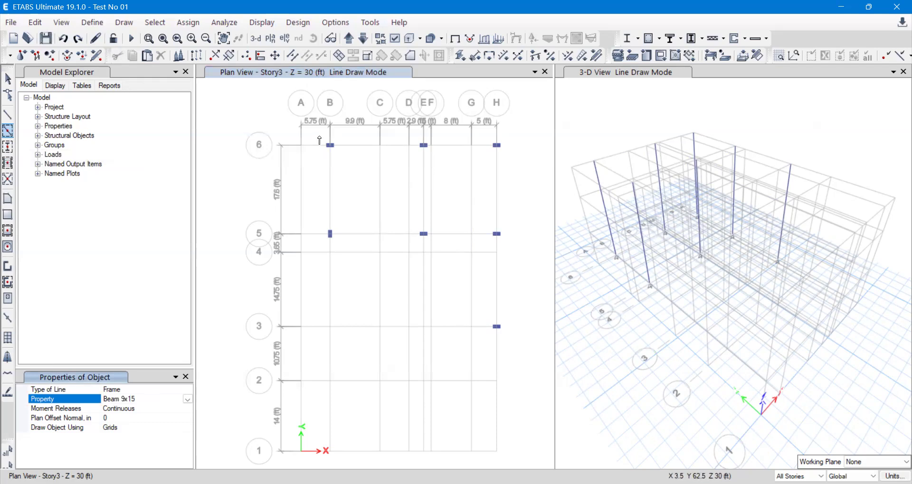
mouse_move(318, 137)
mouse_down()
mouse_move(352, 152)
mouse_move(504, 153)
mouse_up()
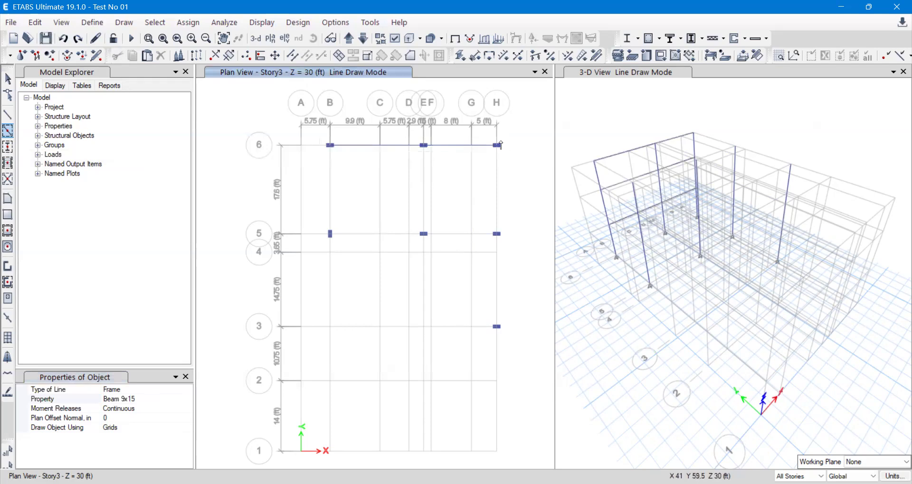
drag(490, 243, 308, 235)
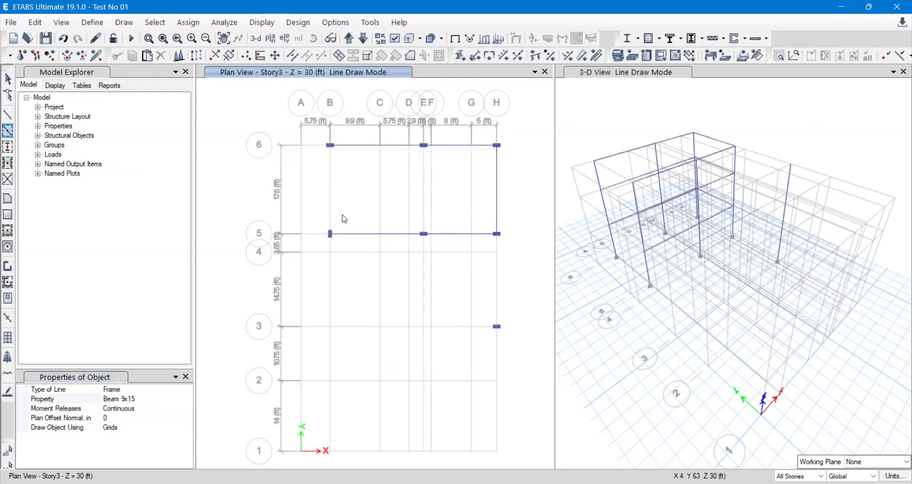
- Draw the same 9x15 beams on grids B and E between 6 and 5, and from G-5 to G-3 to H-3
drag(319, 132, 338, 241)
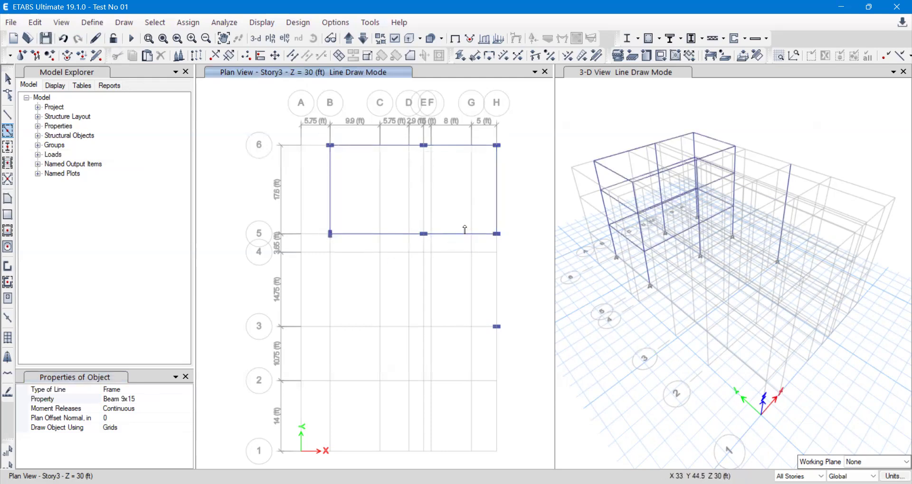
drag(464, 225, 478, 331)
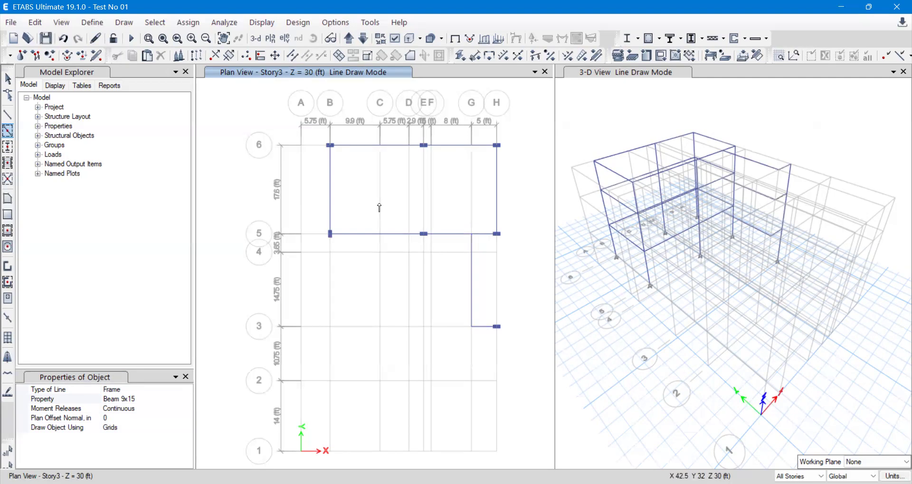
click(424, 194)
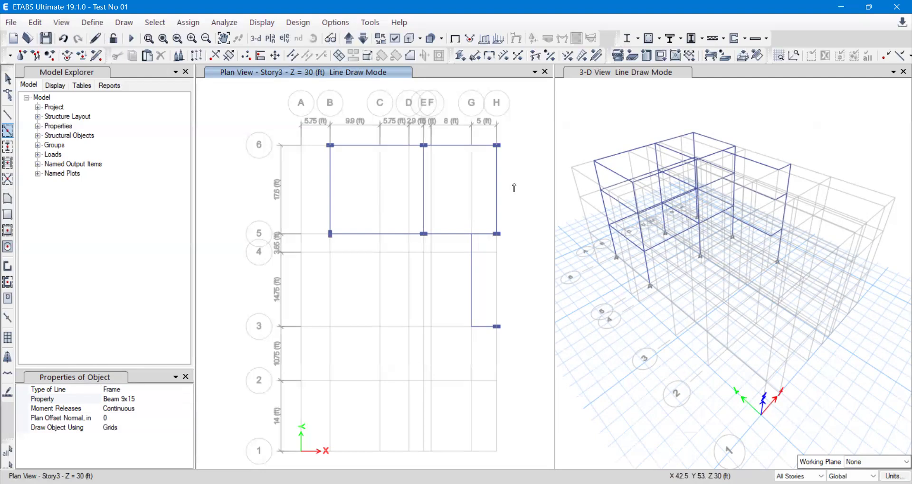
- Place Slab 6" panels through all stories in the bays between grids 6 and 5 from B to E
click(12, 235)
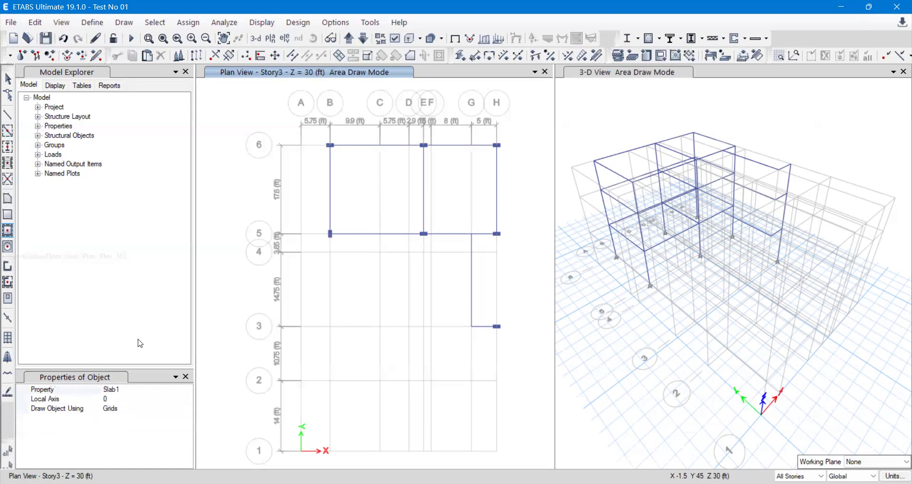
click(141, 388)
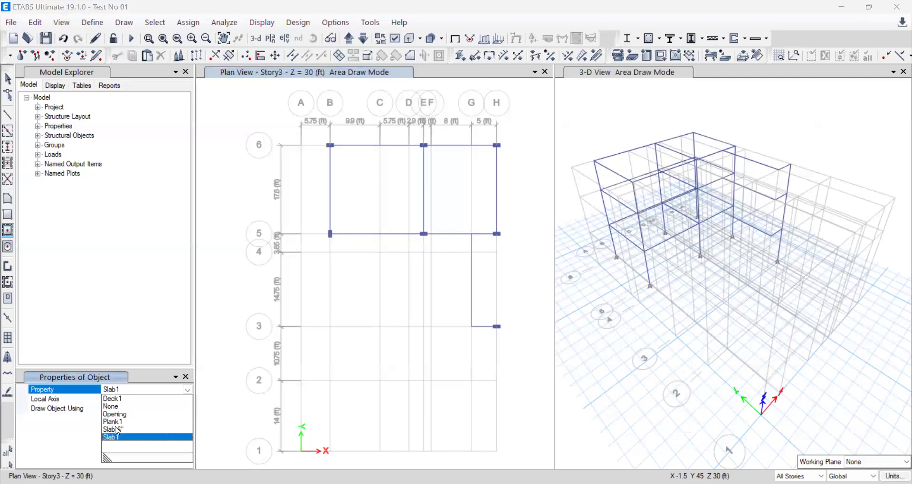
click(114, 429)
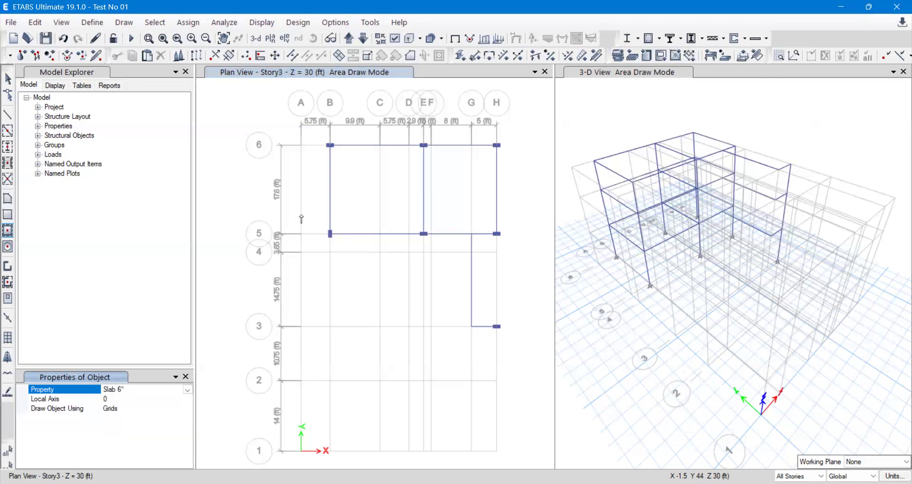
click(373, 194)
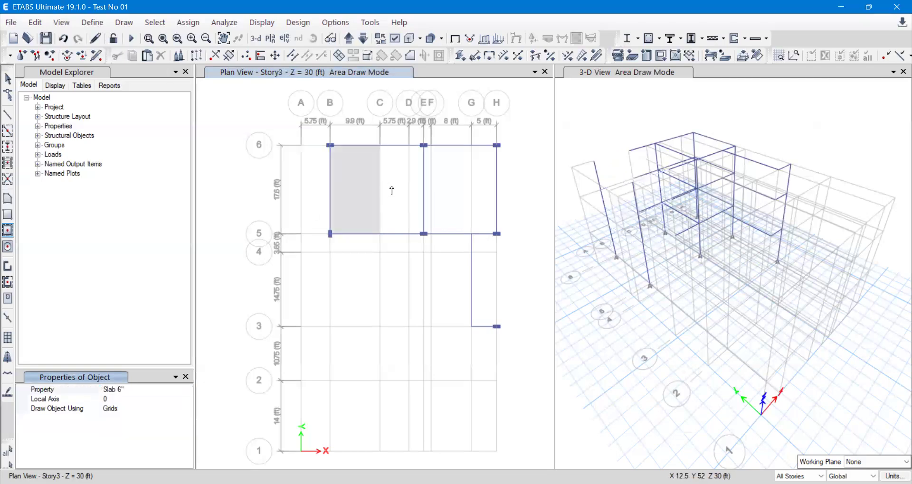
click(407, 187)
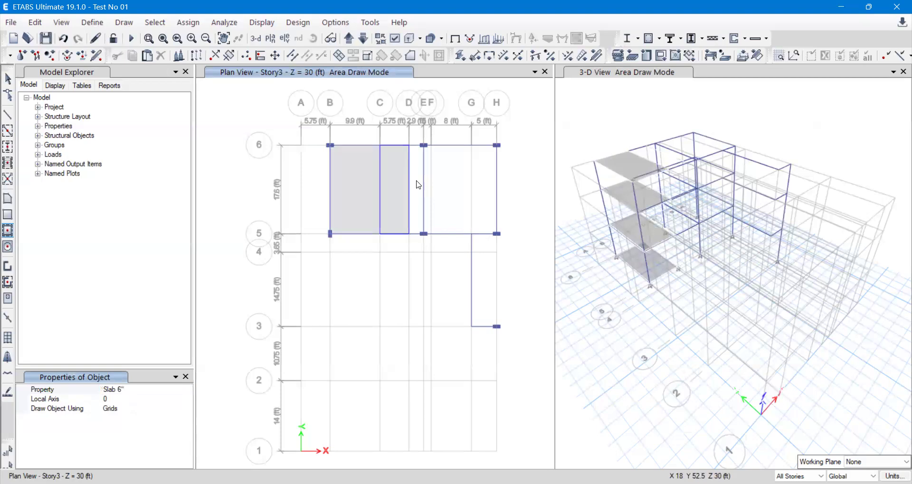
click(429, 185)
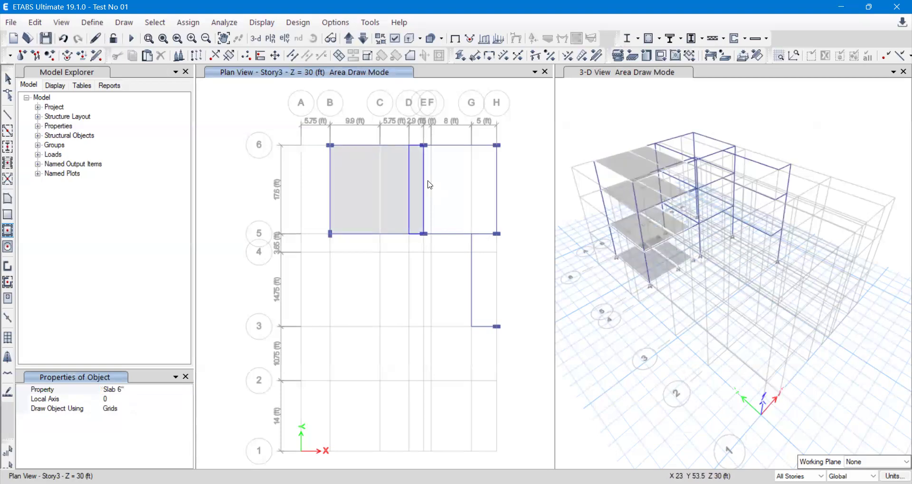
- Place Slab 6" panels in the remaining bays from E to H between grids 6 and 5, and from F to G between 5 and 3
click(429, 185)
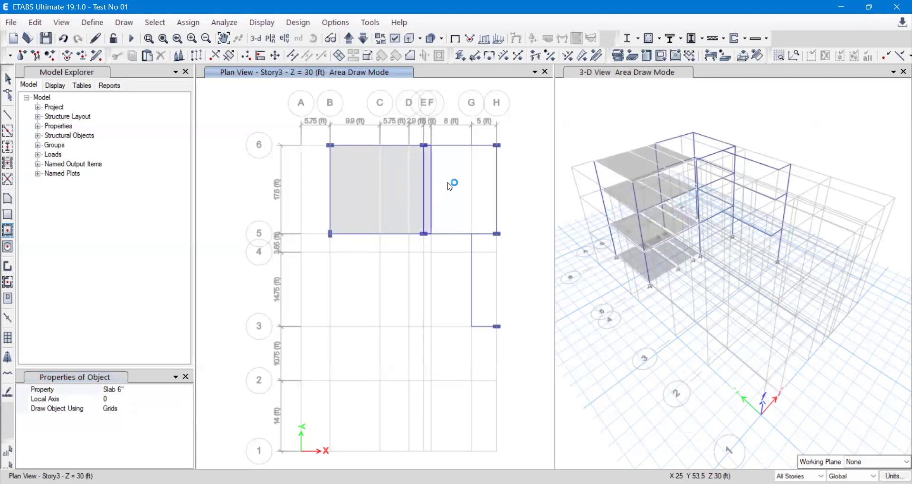
click(480, 189)
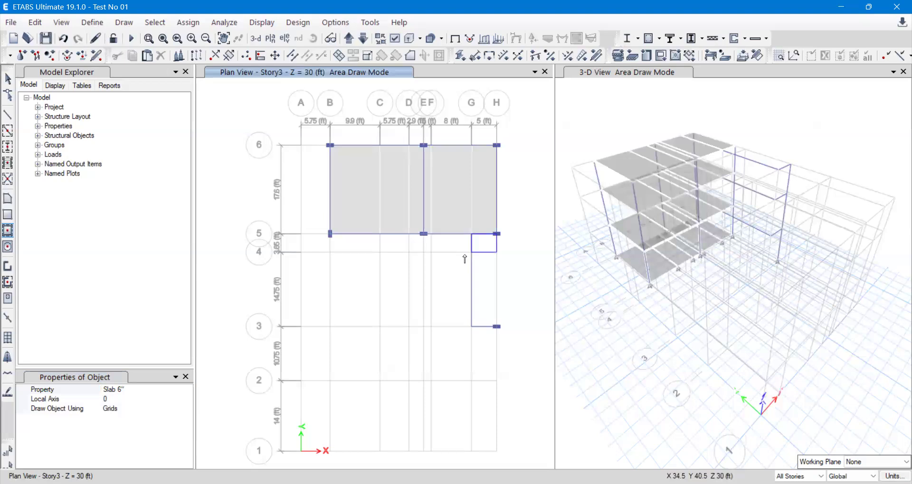
click(446, 245)
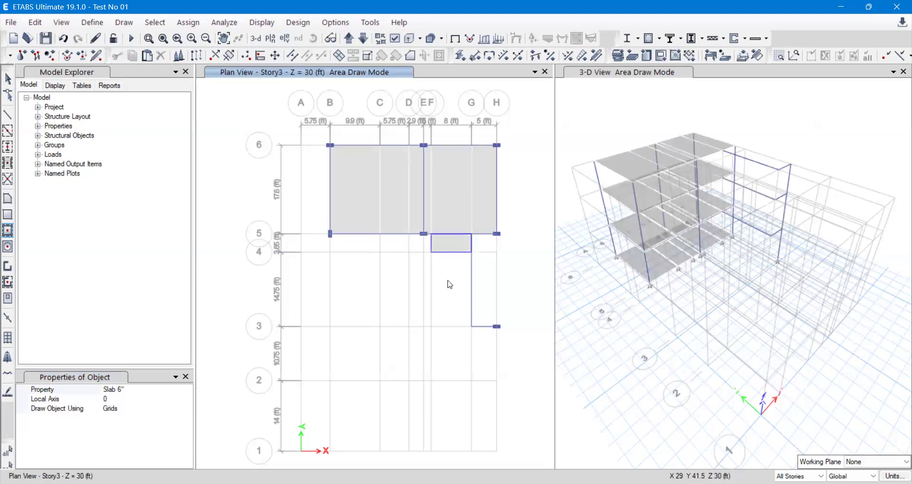
click(452, 311)
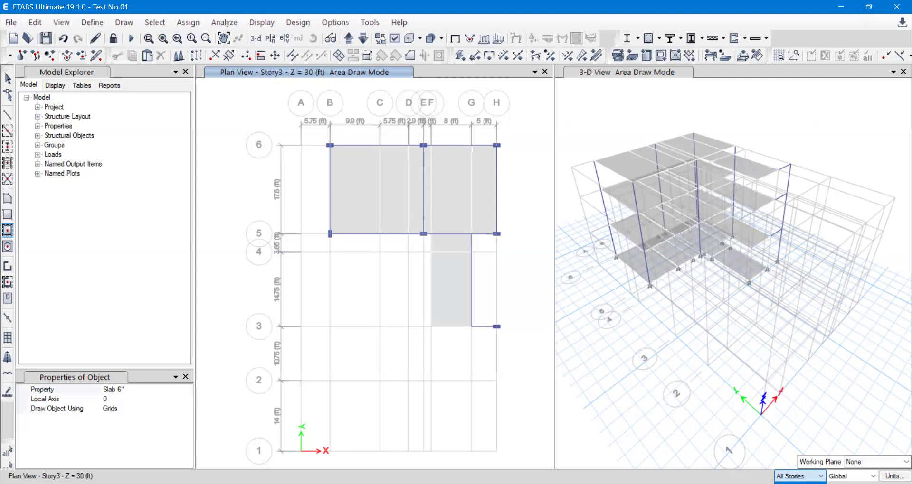
- Limit editing to One Story and delete all the slab panels from the Base level plan
click(791, 483)
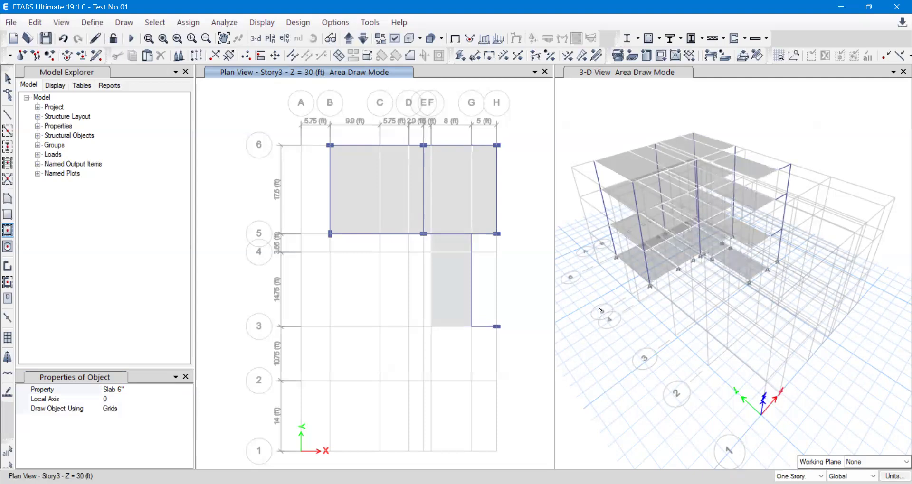
click(353, 39)
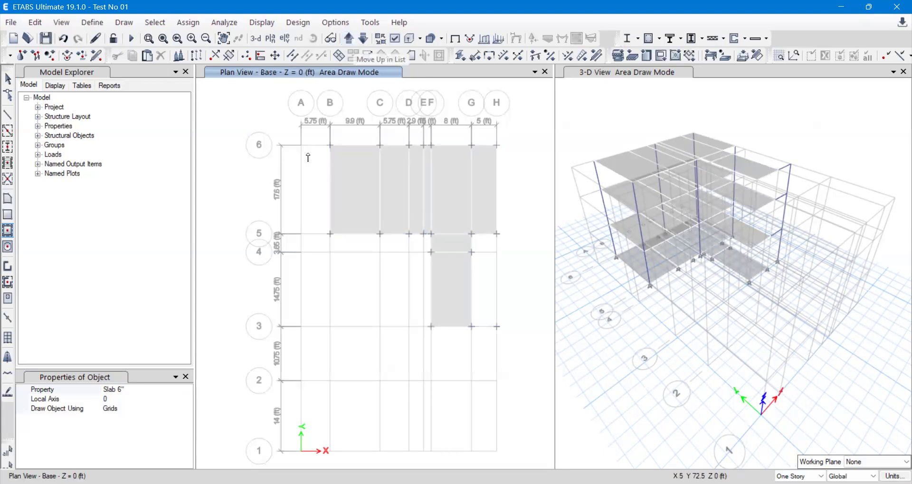
key(Escape)
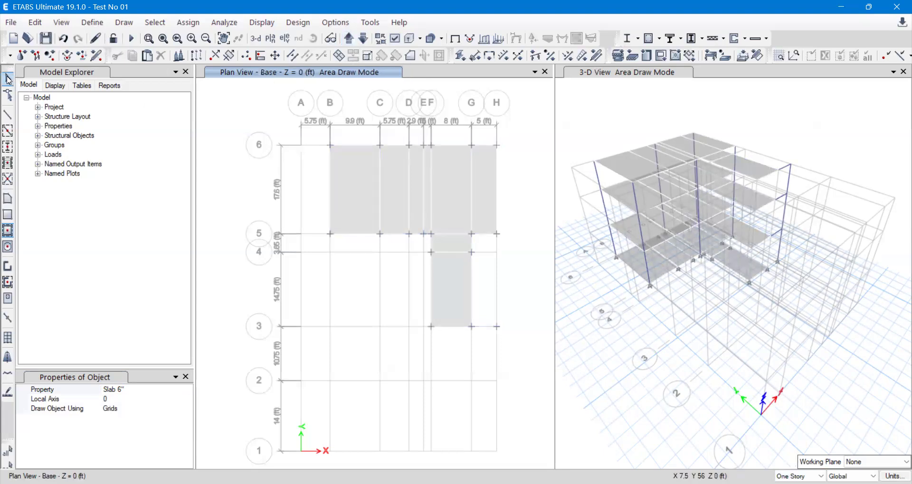
click(368, 190)
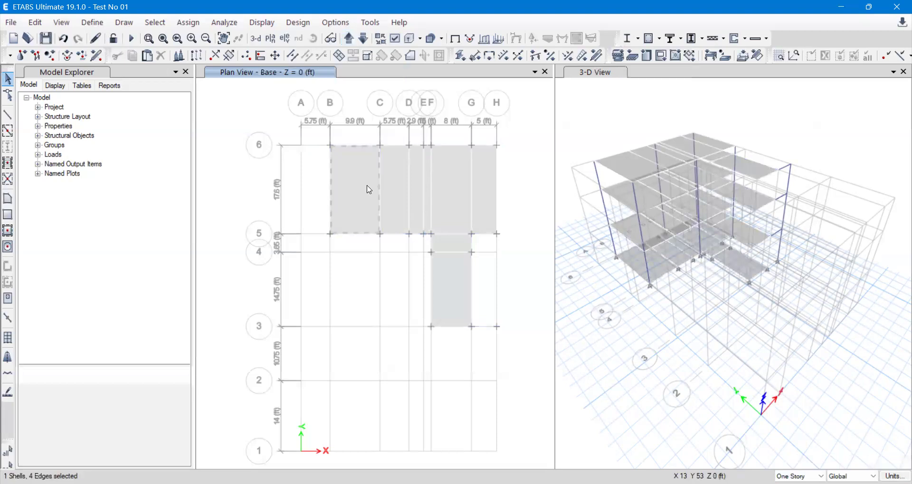
click(412, 182)
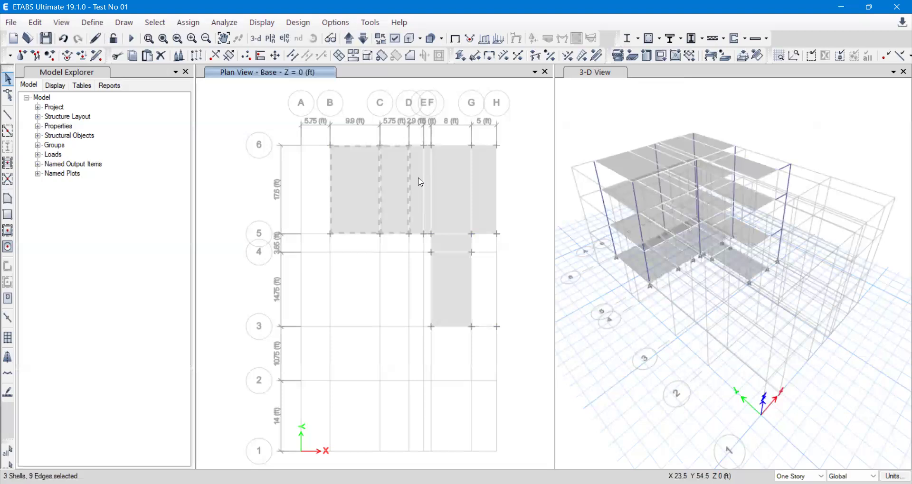
key(ctrl+q)
drag(502, 174, 329, 186)
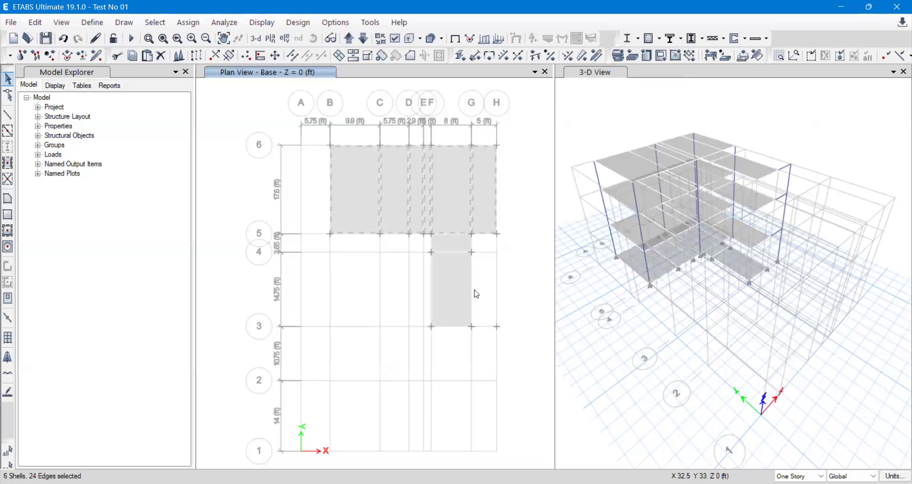
drag(475, 290, 437, 238)
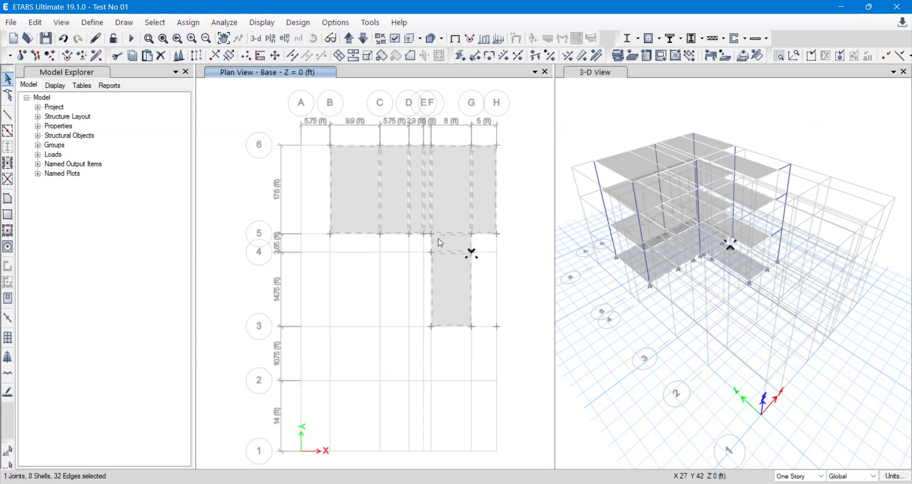
click(472, 253)
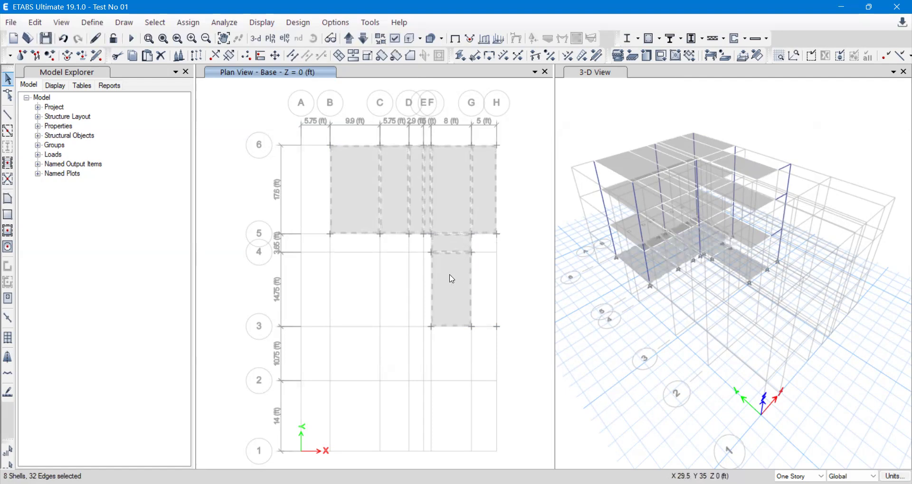
click(161, 56)
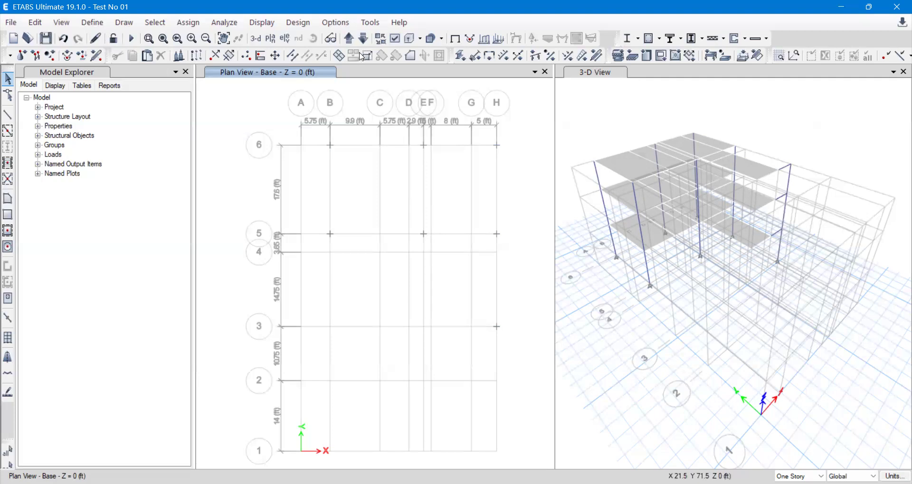
- Display the Story1 plan and switch to the web browser
click(348, 38)
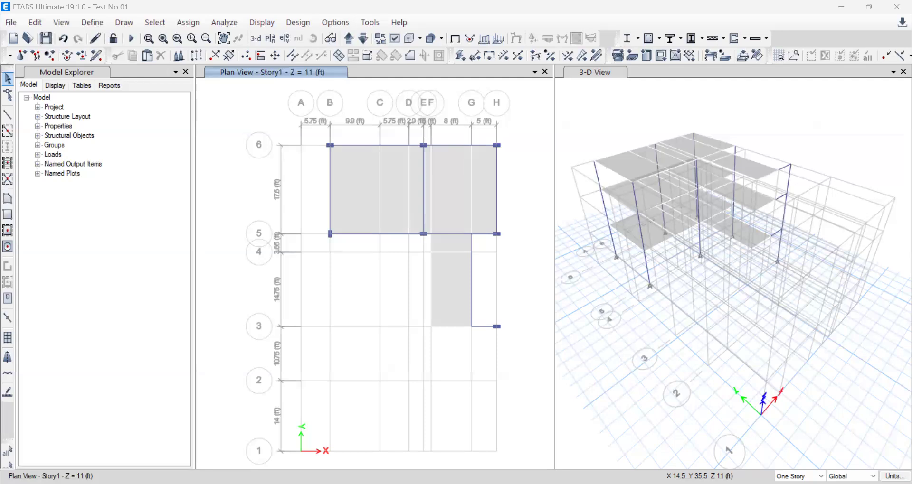
click(495, 453)
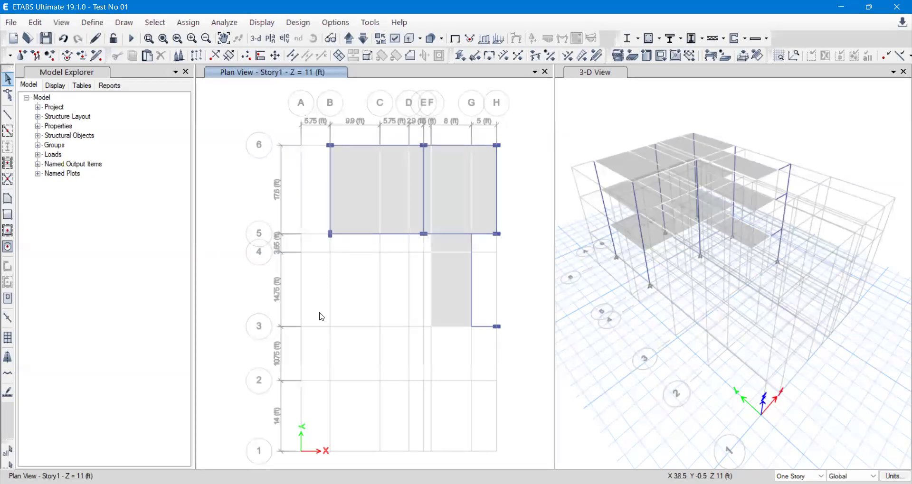
key(alt+Tab)
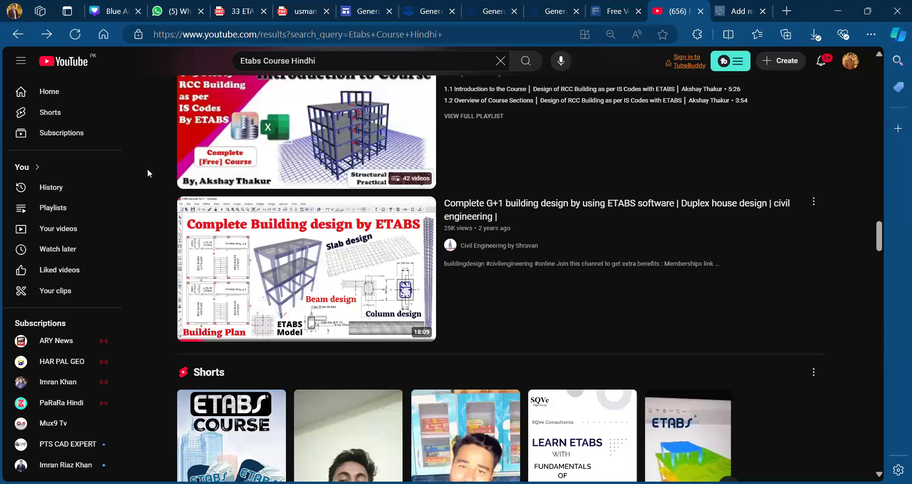